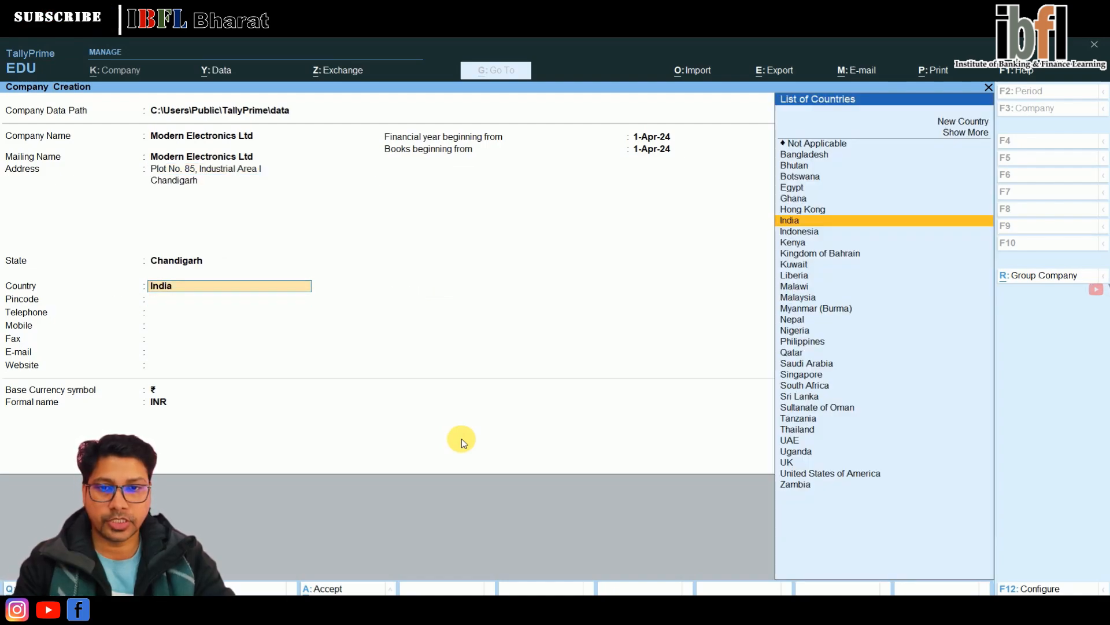
Step: Keep India as the country, leave the contact fields blank and save the new company Modern Electronics Ltd
key(BackSpace)
key(Return)
key(Return)
key(Return)
key(Return)
key(Return)
key(Return)
key(Return)
key(Return)
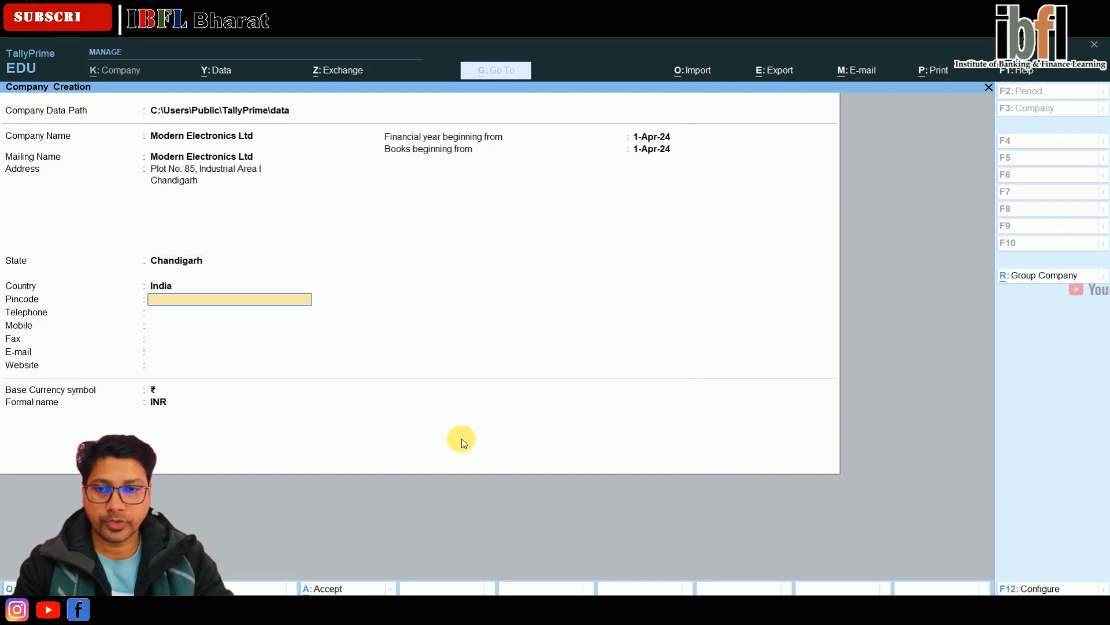
key(Return)
key(Return)
key(Return)
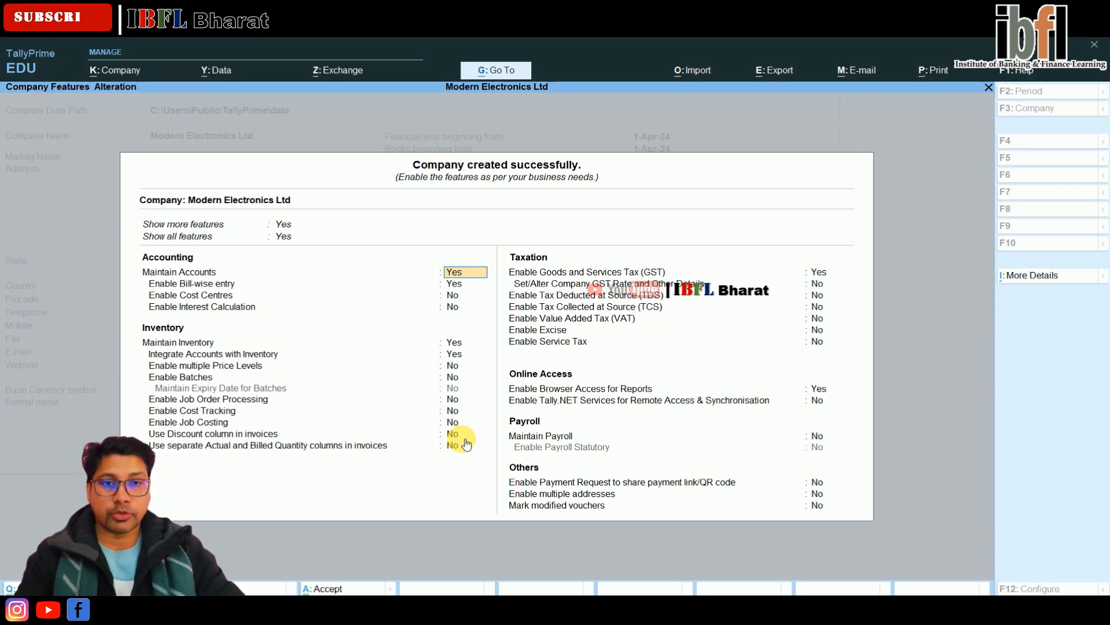
Step: Set Enable Goods and Services Tax (GST) to No in the company features and save them
key(Down)
key(Down)
key(Down)
key(Down)
key(Down)
key(Down)
key(Down)
key(Down)
key(Down)
key(Down)
key(Down)
key(Down)
key(Down)
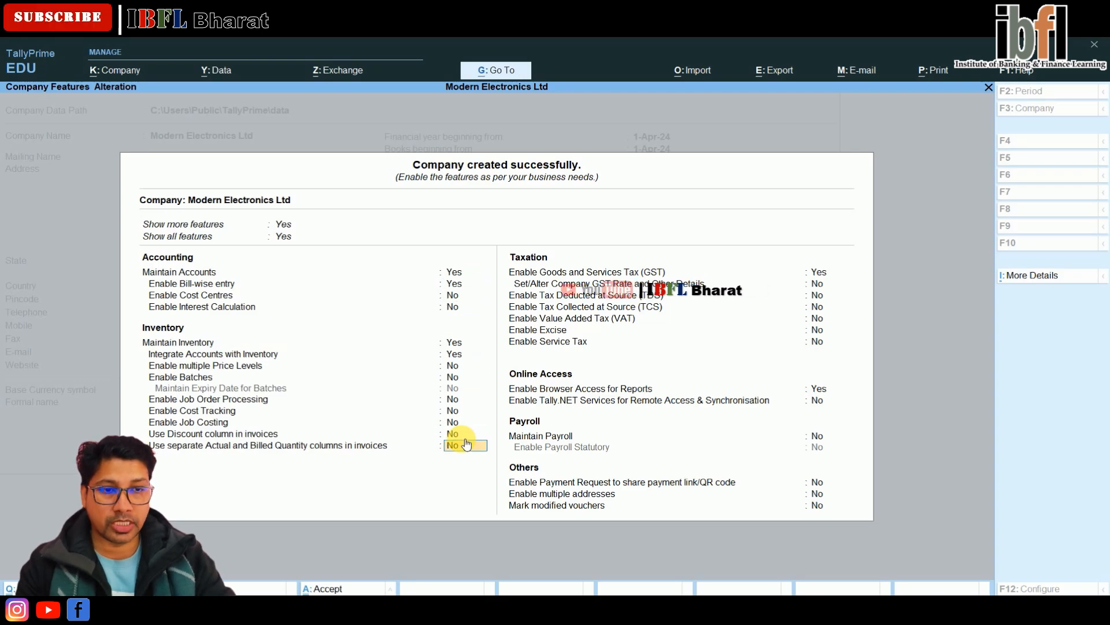
text(n)
key(Return)
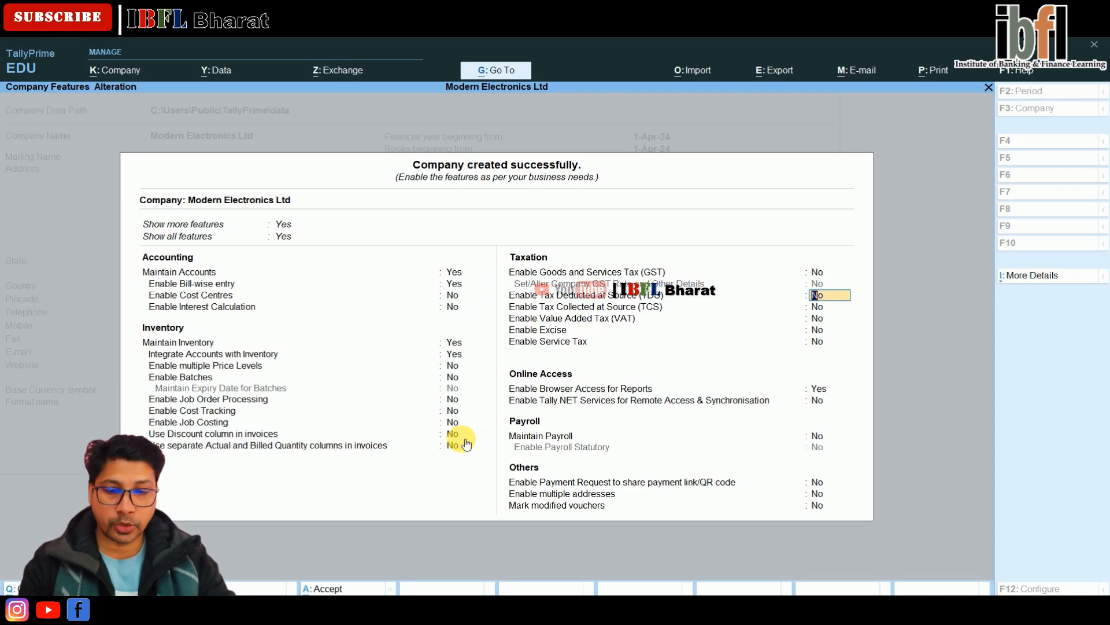
key(ctrl+a)
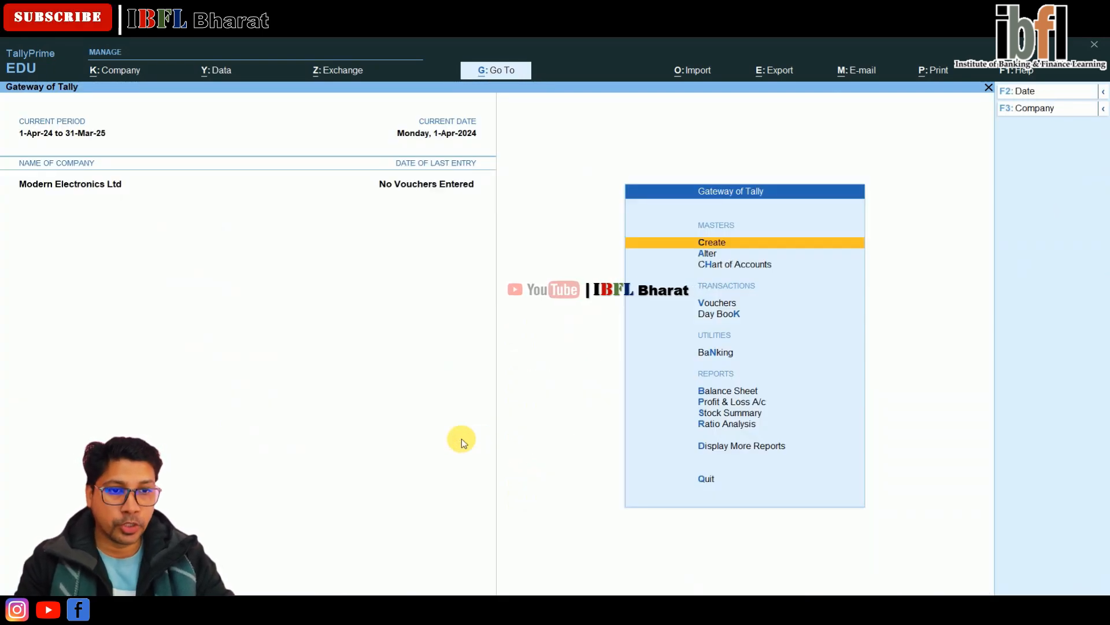
Step: Open voucher entry and switch to a new receipt voucher
key(Down)
key(Down)
key(Down)
key(Return)
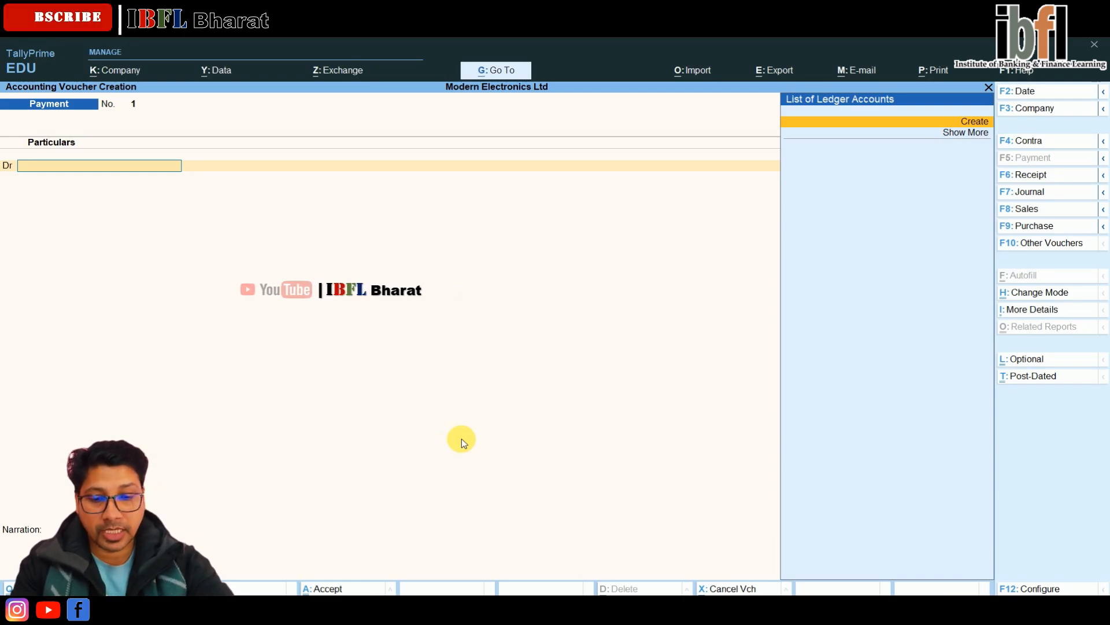
key(F6)
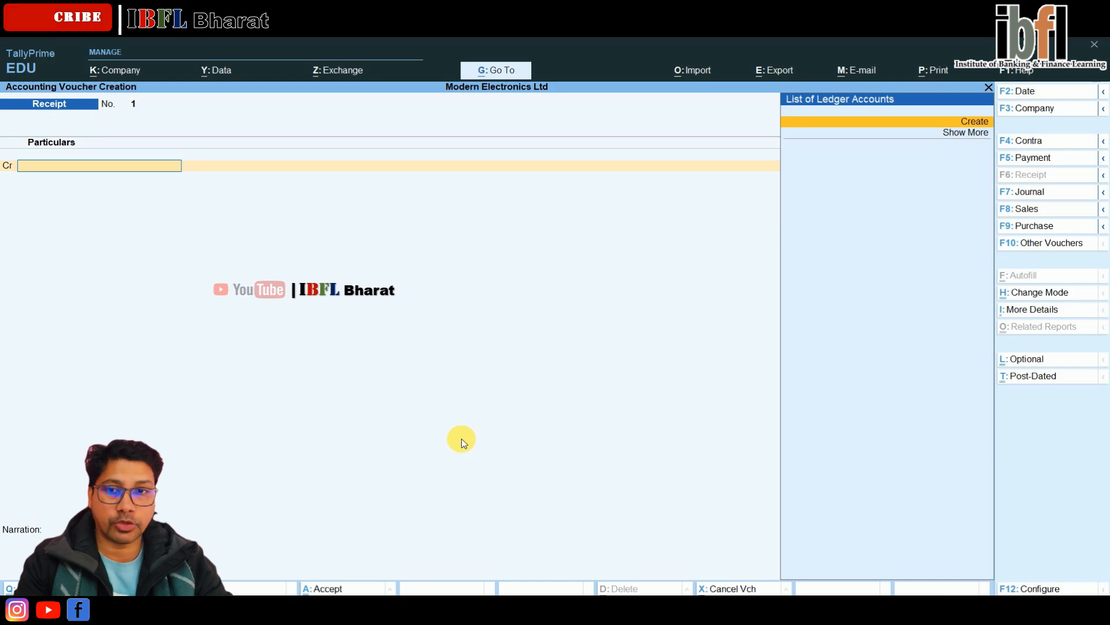
Step: Create the owner's capital ledger under Capital Account and use it as the receipt's credit account
key(Return)
text(Ra)
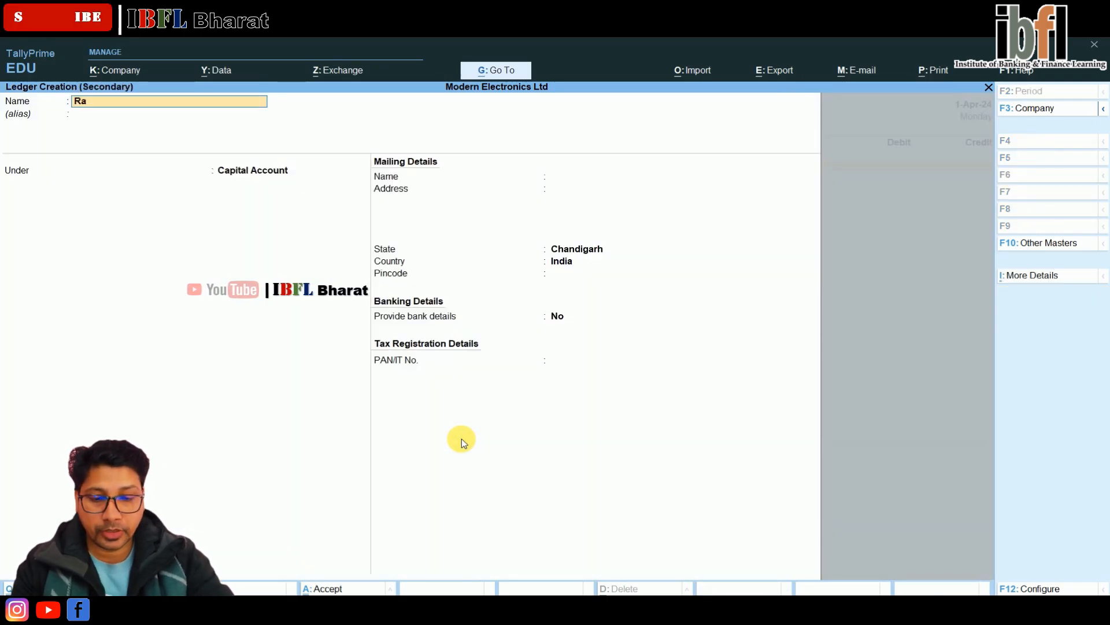
text(m Capital)
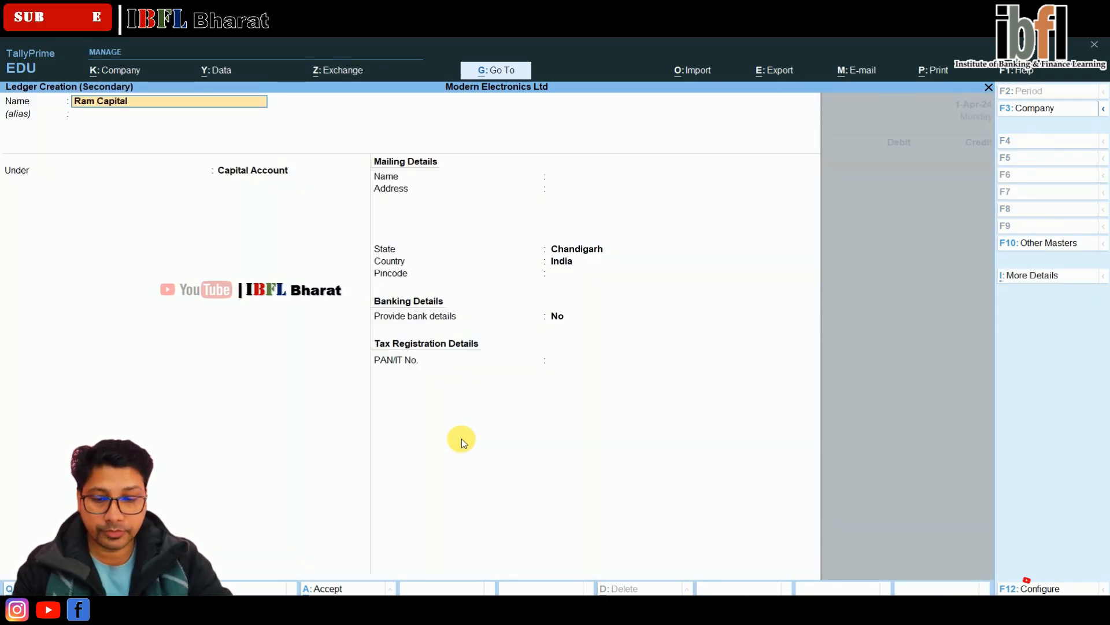
text( A\c)
key(Return)
key(Return)
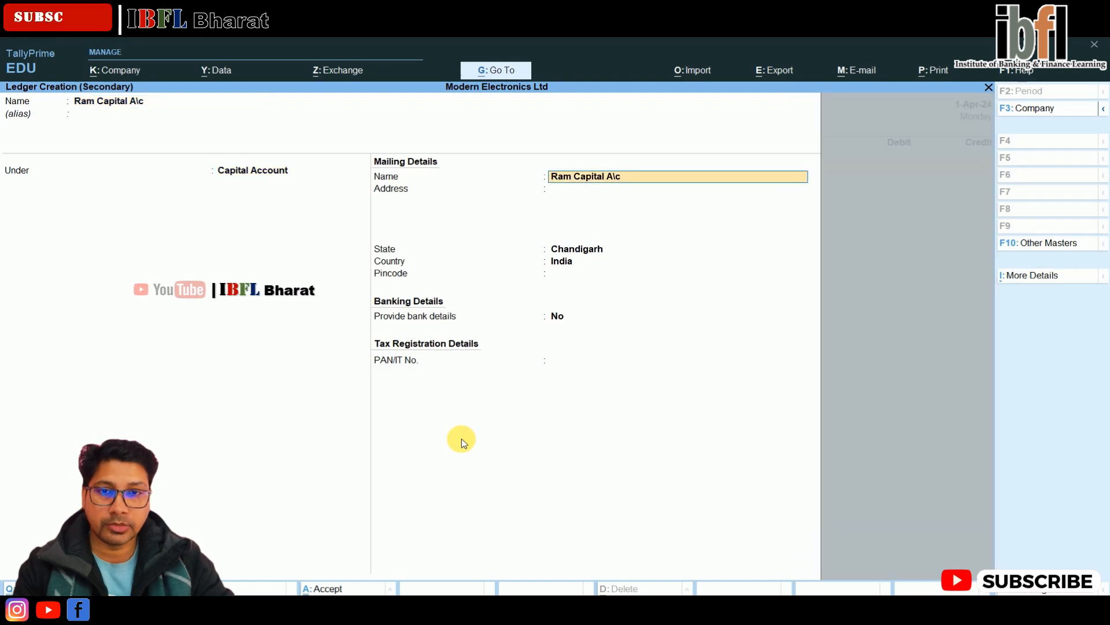
key(Return)
key(Return)
key(Return)
key(Return)
key(Return)
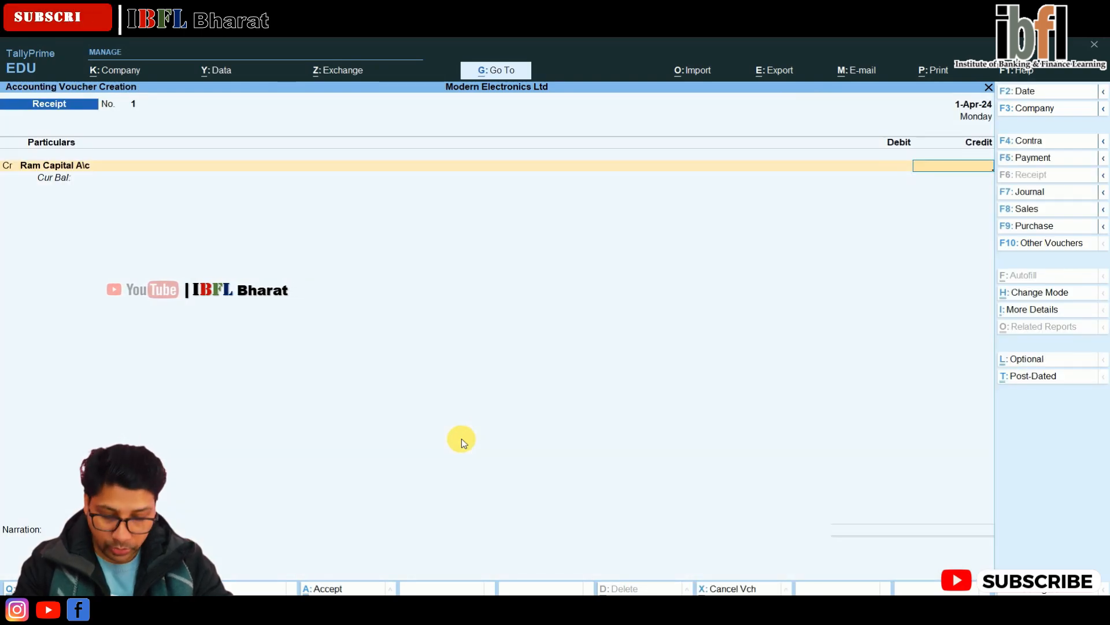
Step: Credit the owner's capital account 250000, debit Cash for the same amount and save the receipt voucher without a narration
text(250)
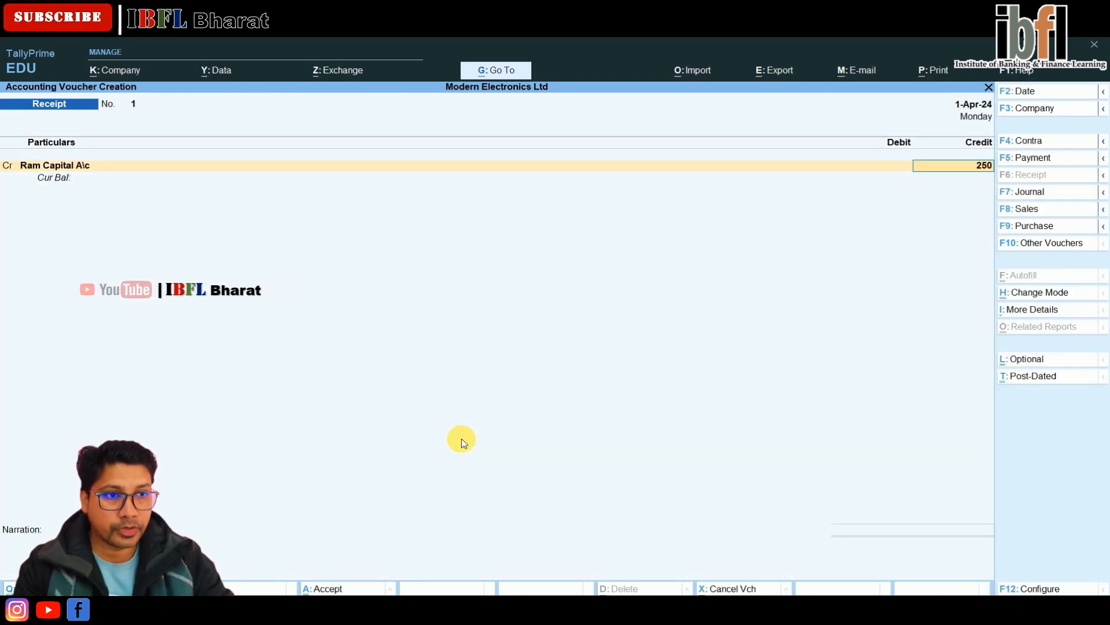
text(000)
key(Return)
key(Return)
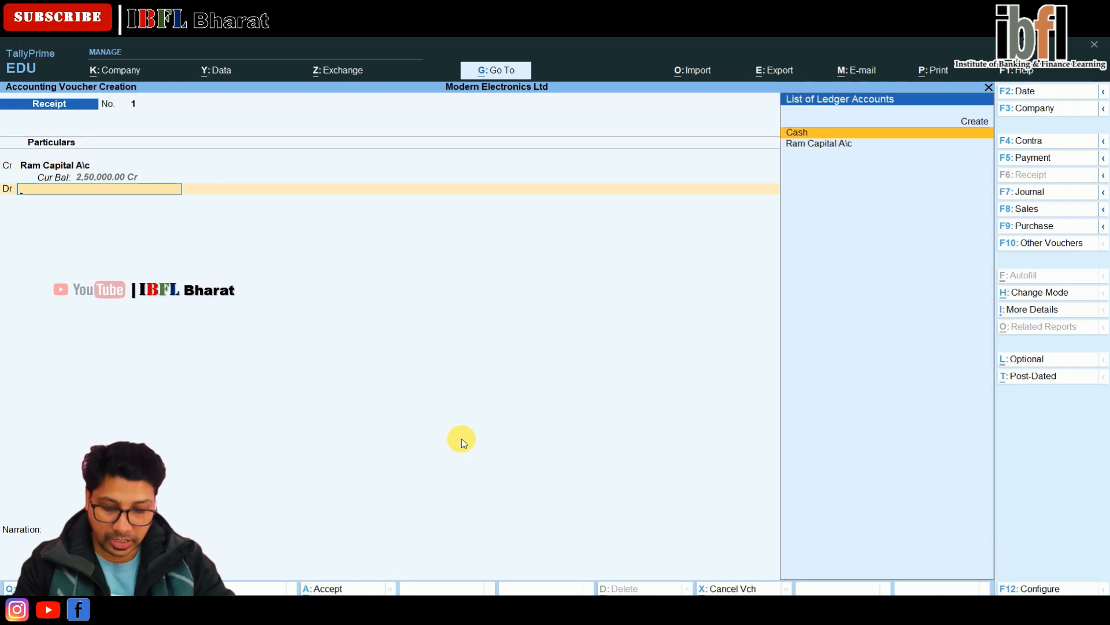
key(Return)
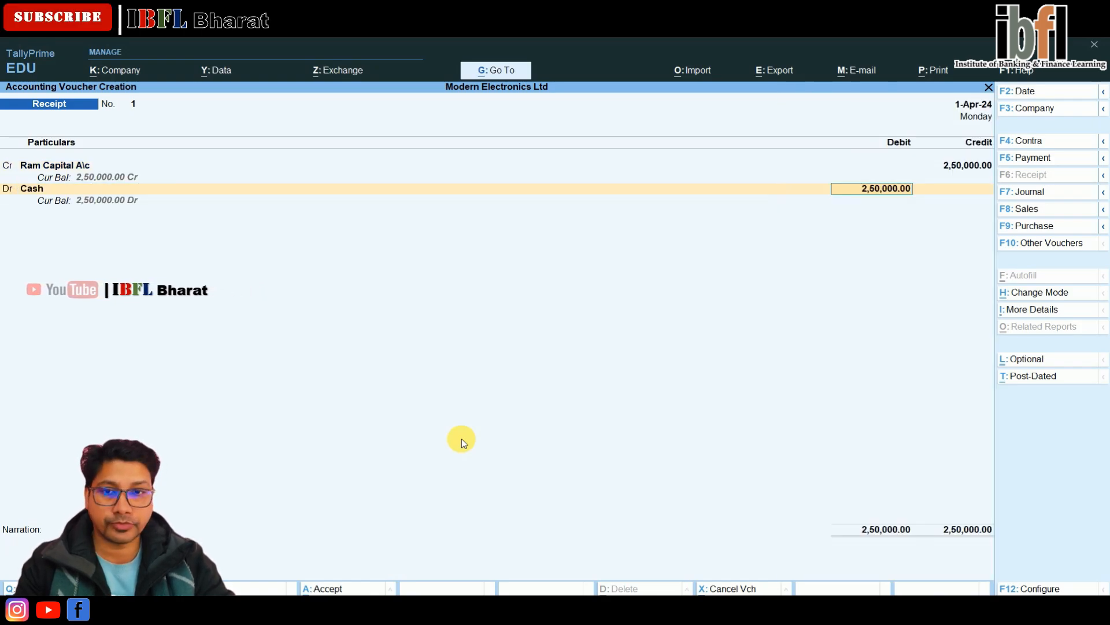
key(Return)
key(Return)
key(Return)
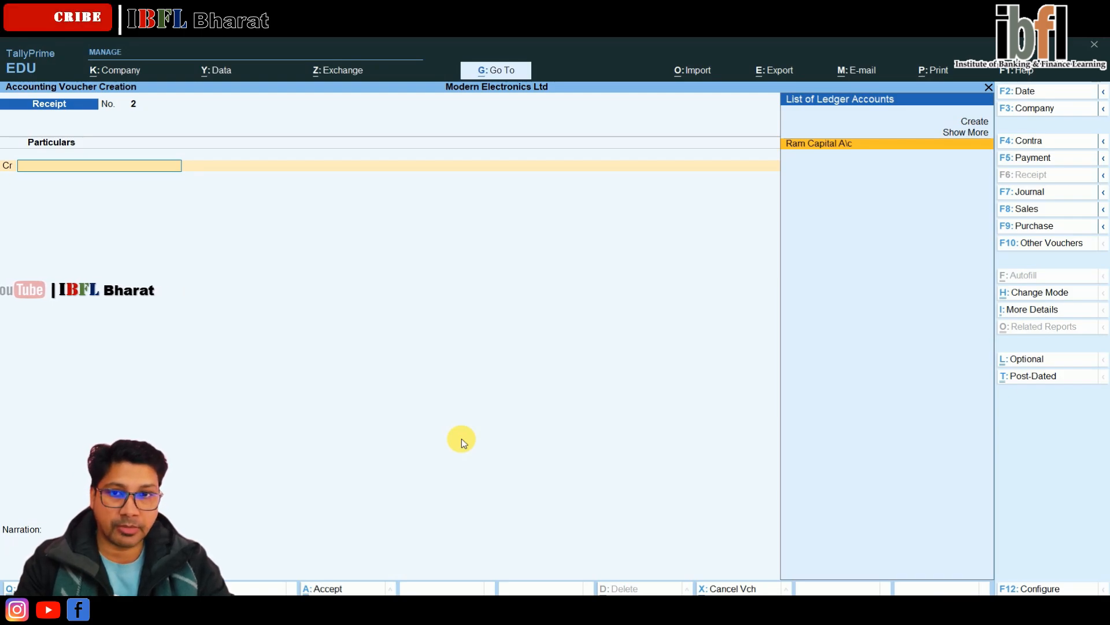
Step: Start a contra voucher and credit Cash with 150000
key(F4)
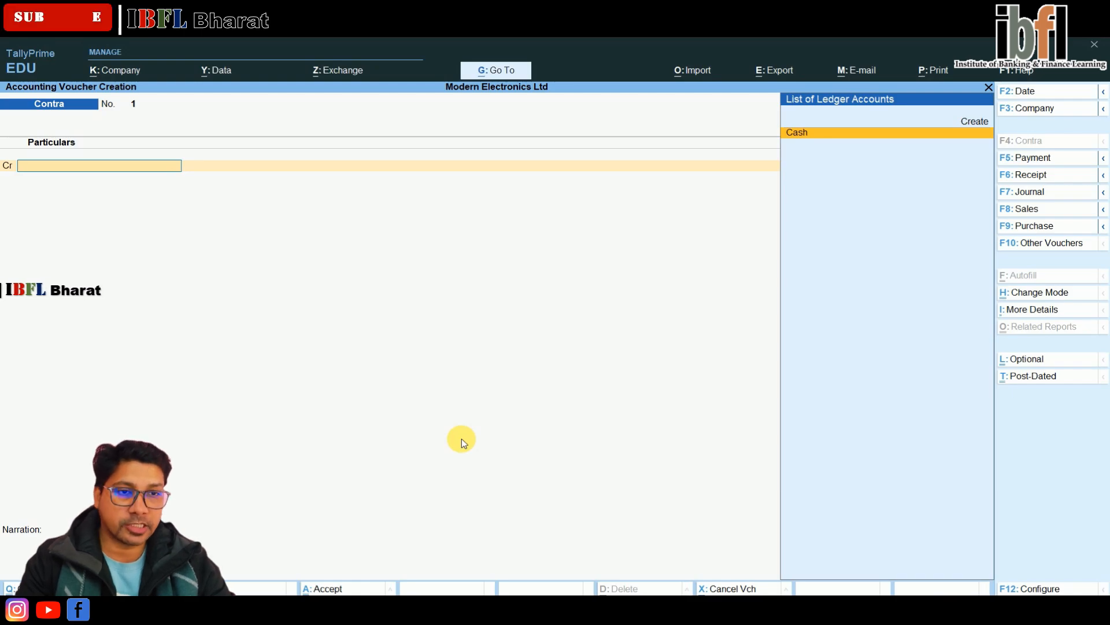
key(Return)
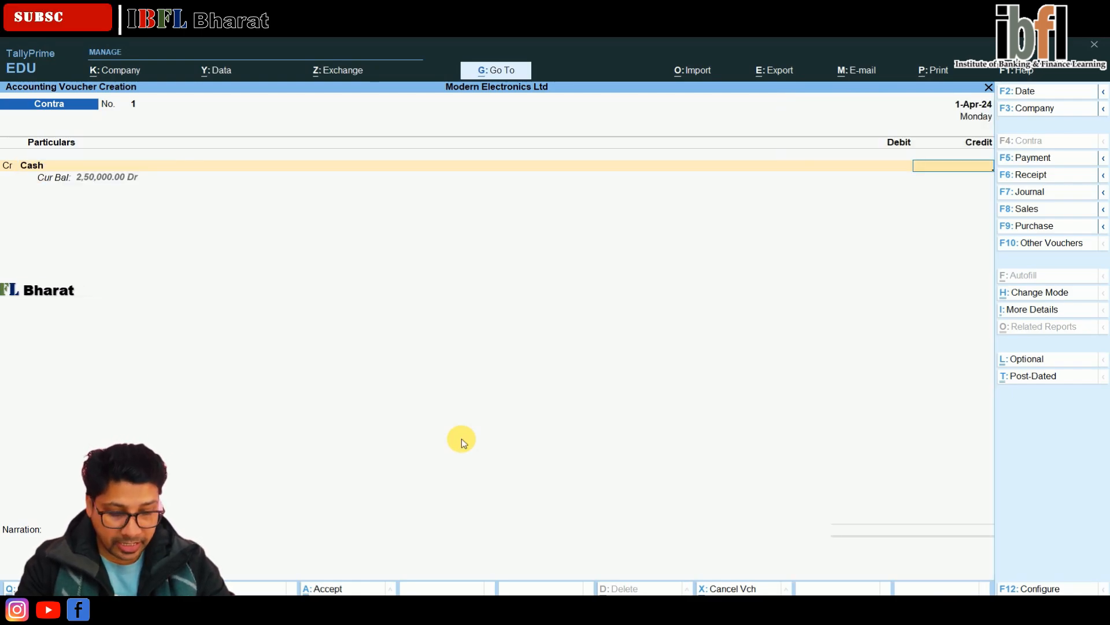
text(100000)
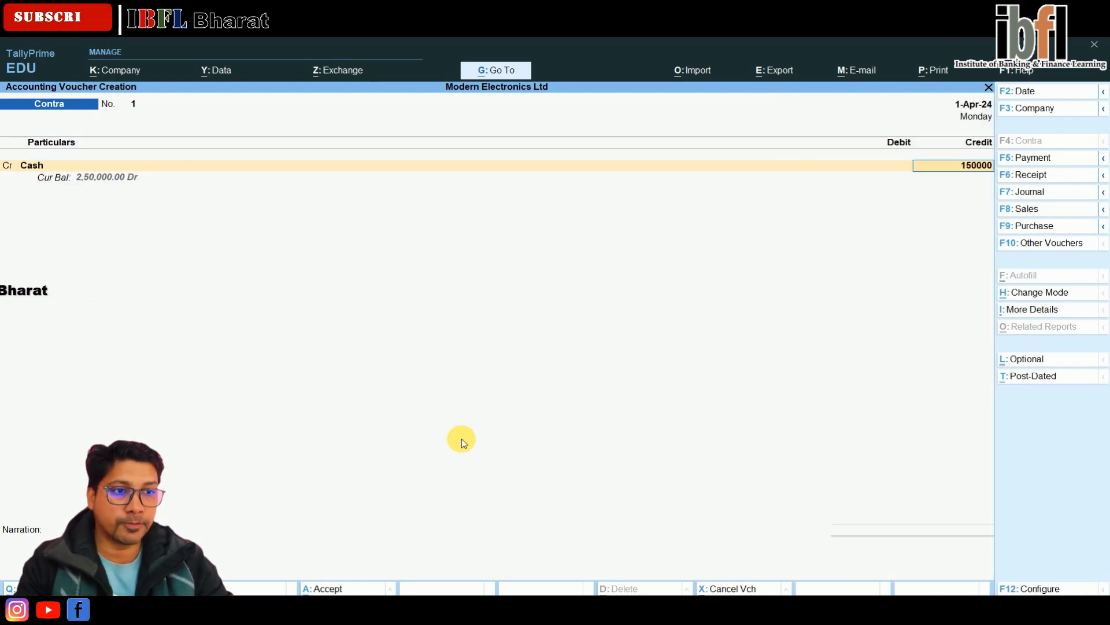
key(Return)
Step: Create the ledger Axis Bank under Bank Accounts as the contra voucher's debit account
key(Up)
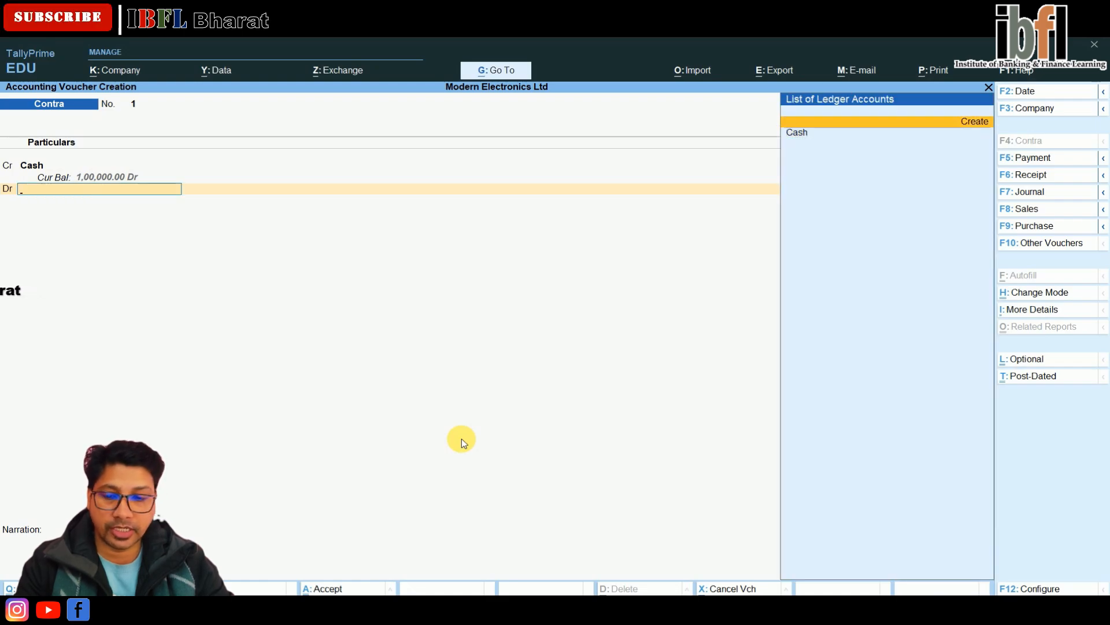
key(Return)
text(Axis)
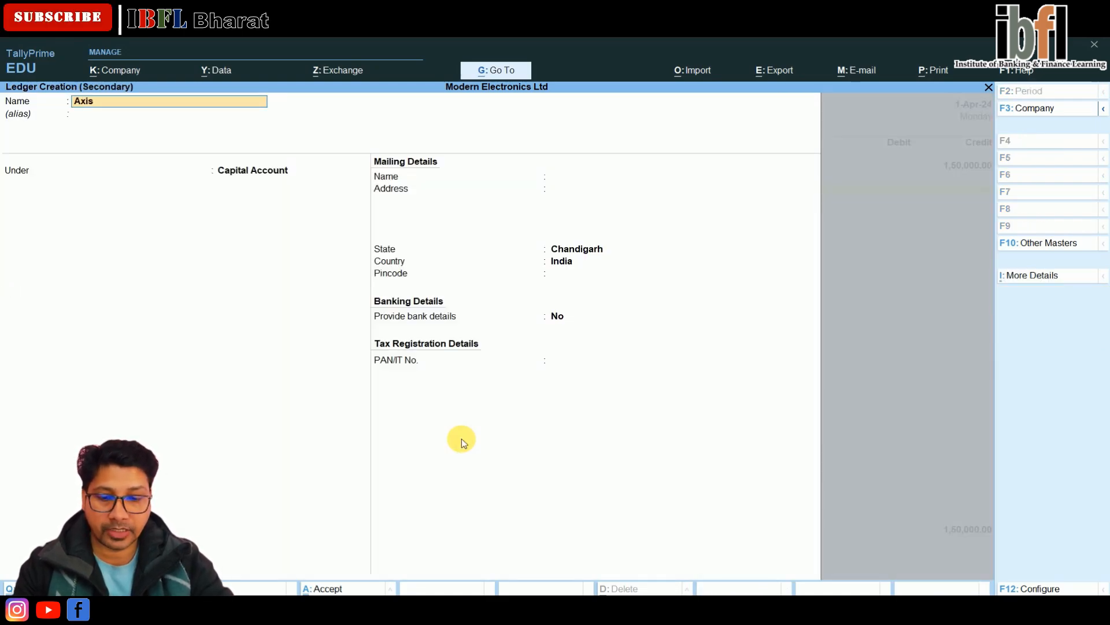
text( Bank)
key(Return)
key(Return)
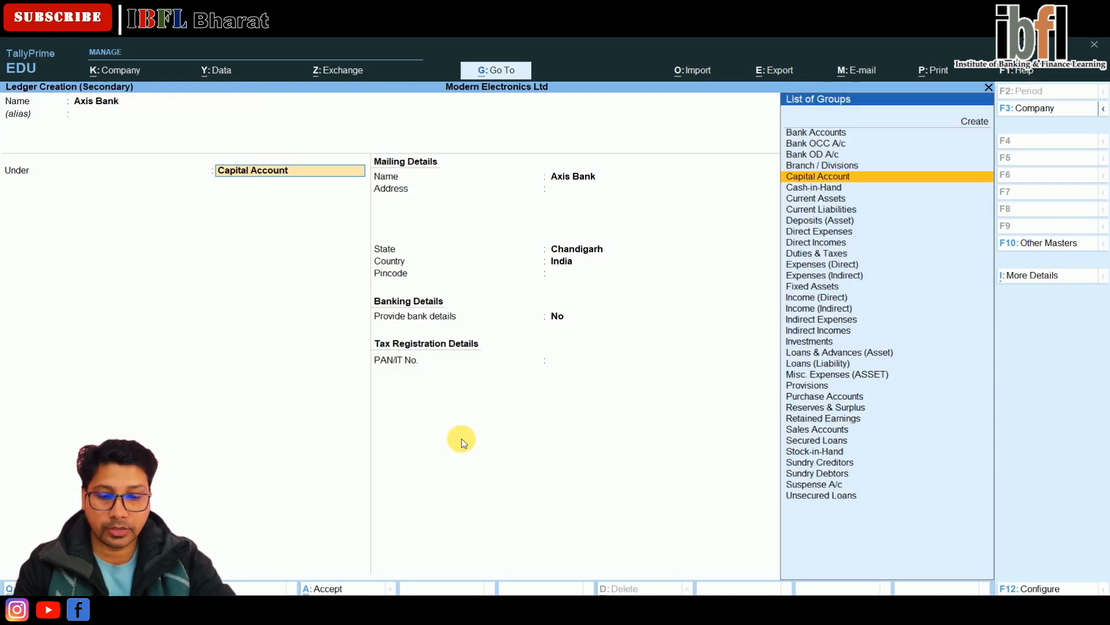
text(Bank)
key(Return)
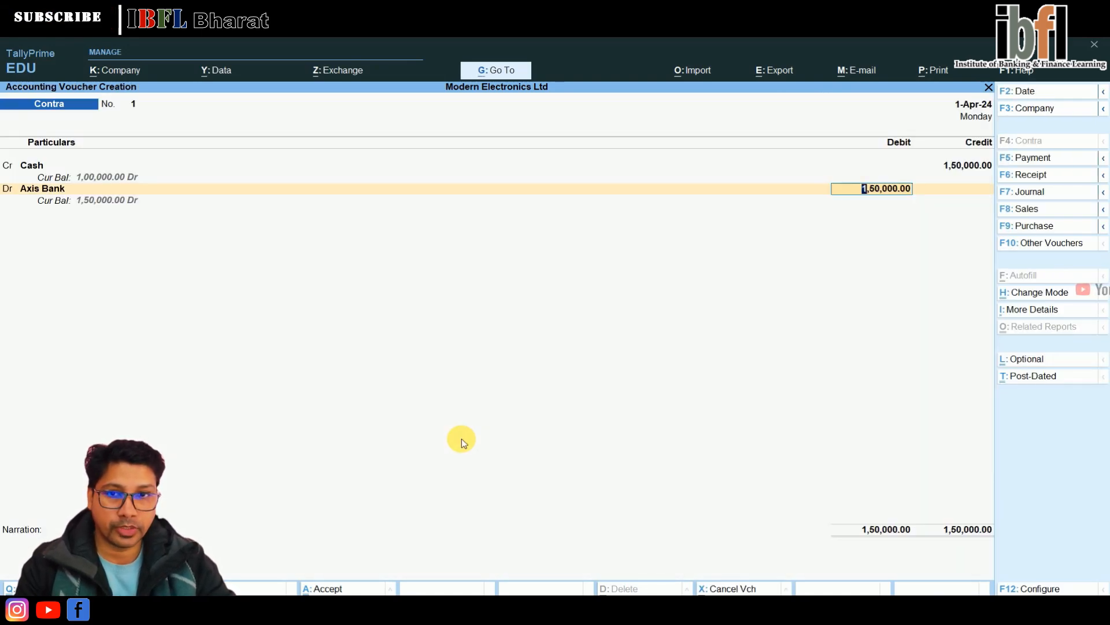
Step: Debit Axis Bank 1,50,000, accept the cash bank allocation with blank denominations and save the contra voucher without a narration
key(Return)
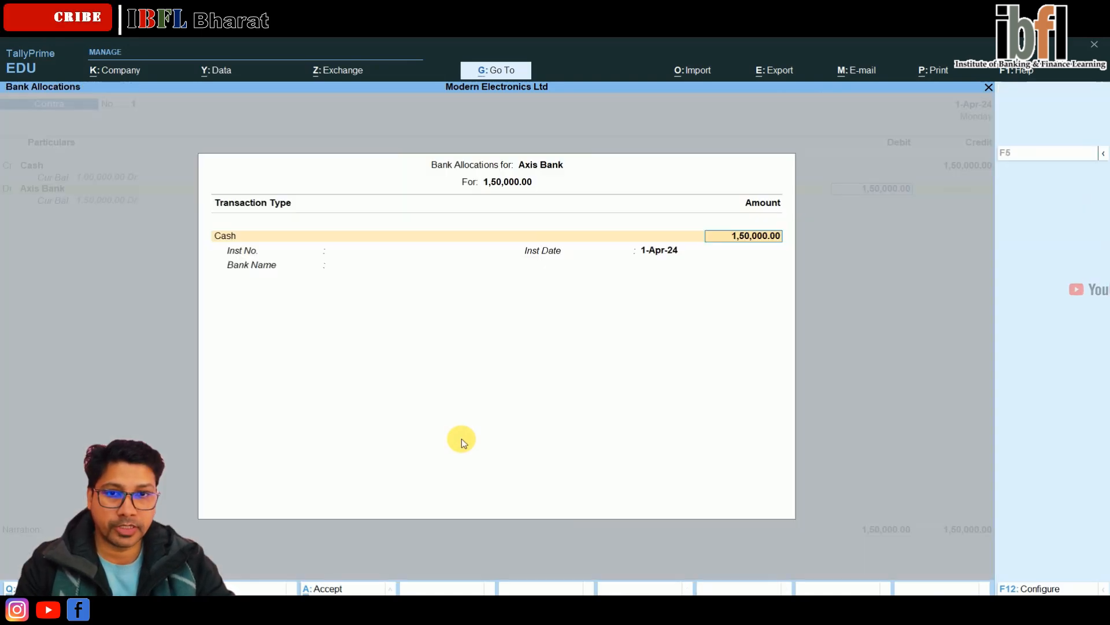
key(Return)
key(Return)
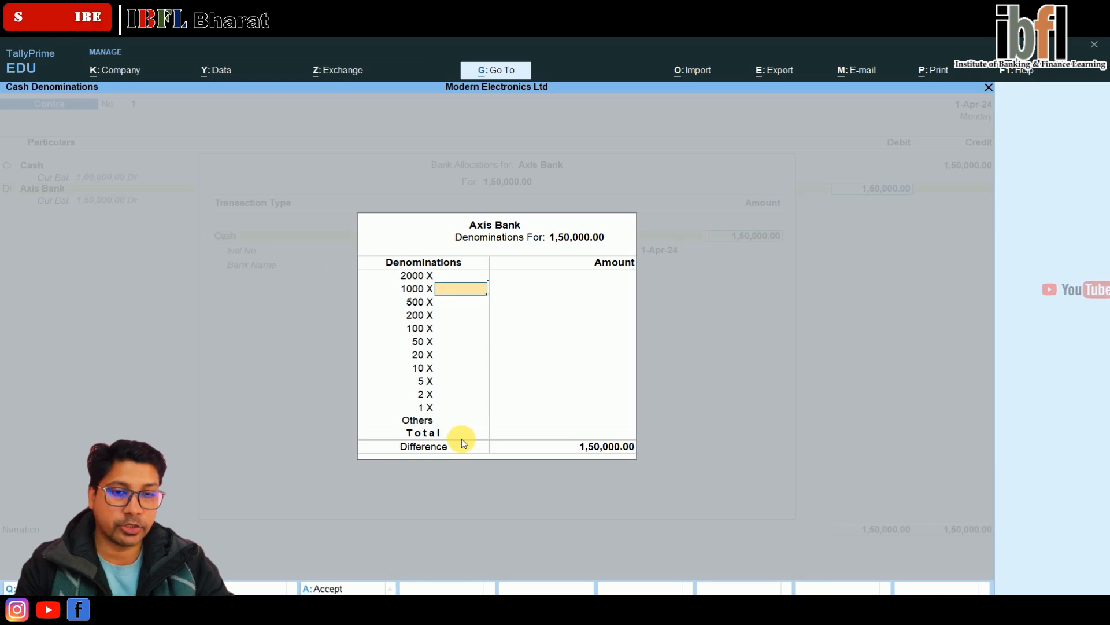
key(ctrl+a)
key(Return)
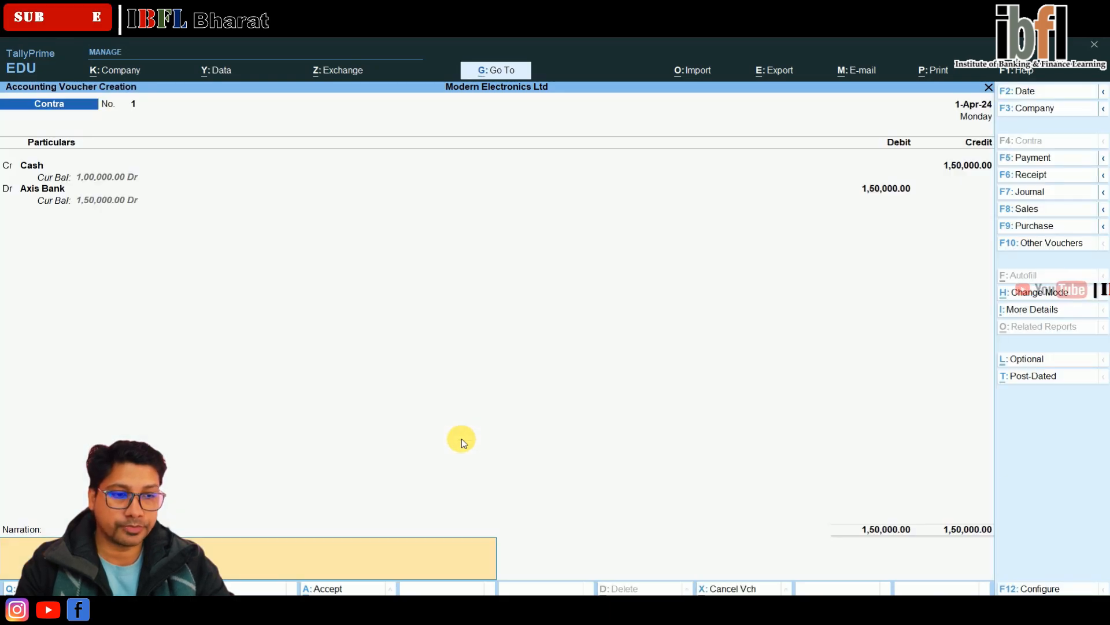
key(Return)
key(Return)
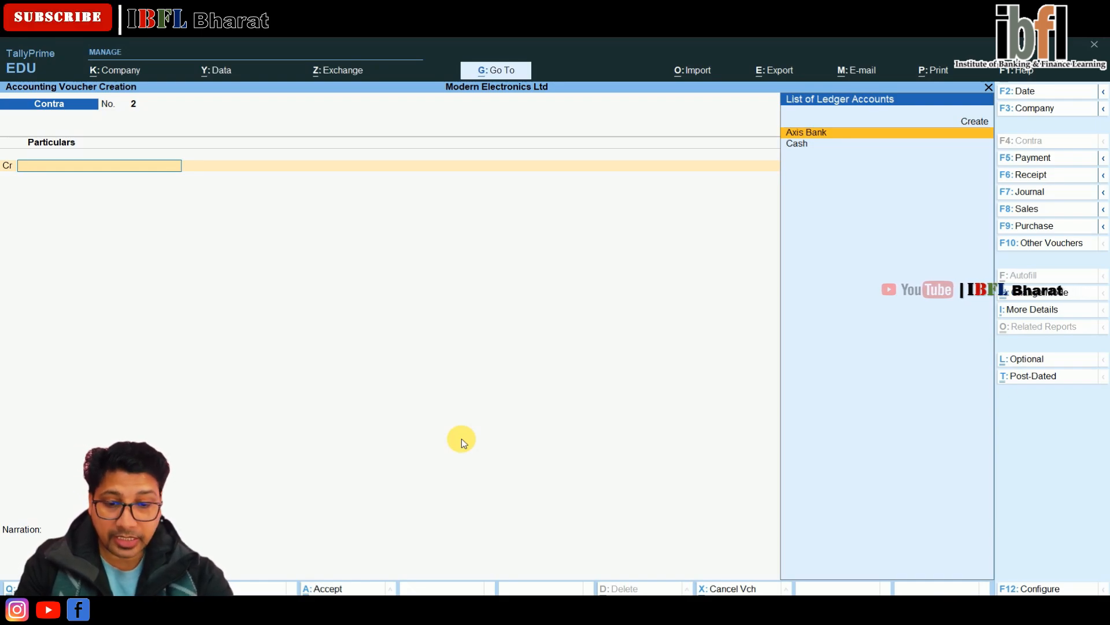
Step: Start a journal voucher, create the ledger Furniture under Fixed Assets and debit it with 45000
key(F7)
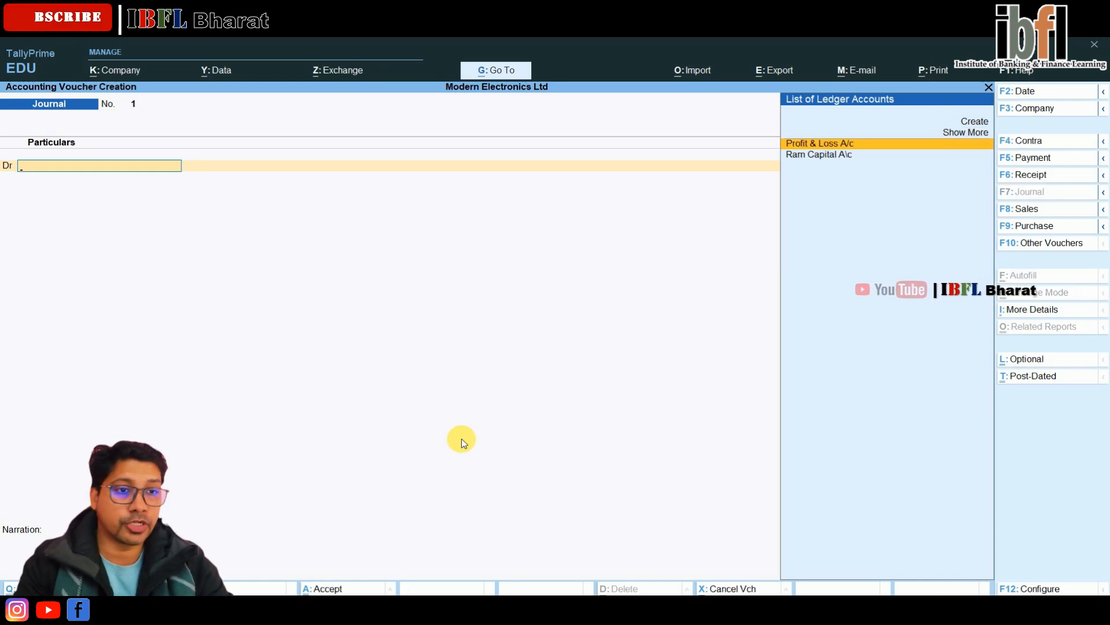
key(Up)
key(Up)
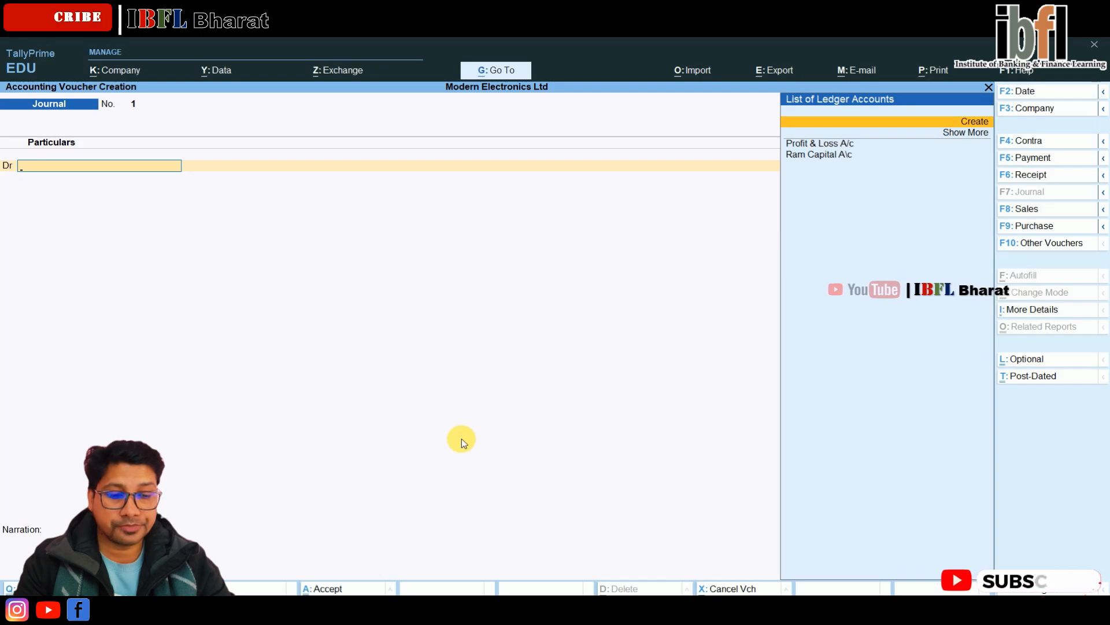
key(Return)
text(F)
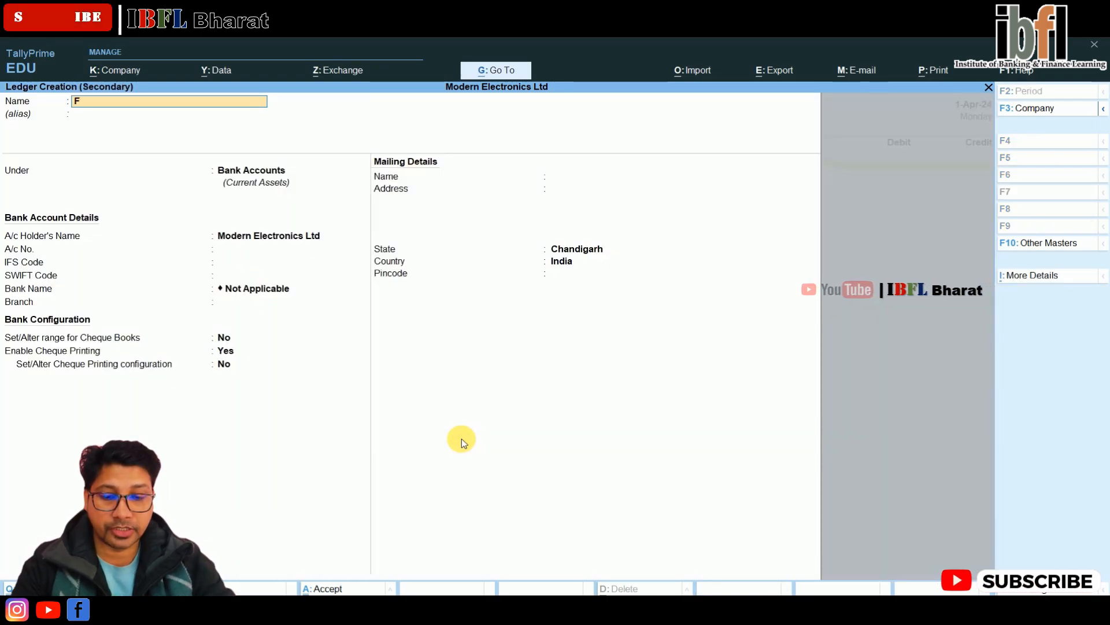
text(urniture)
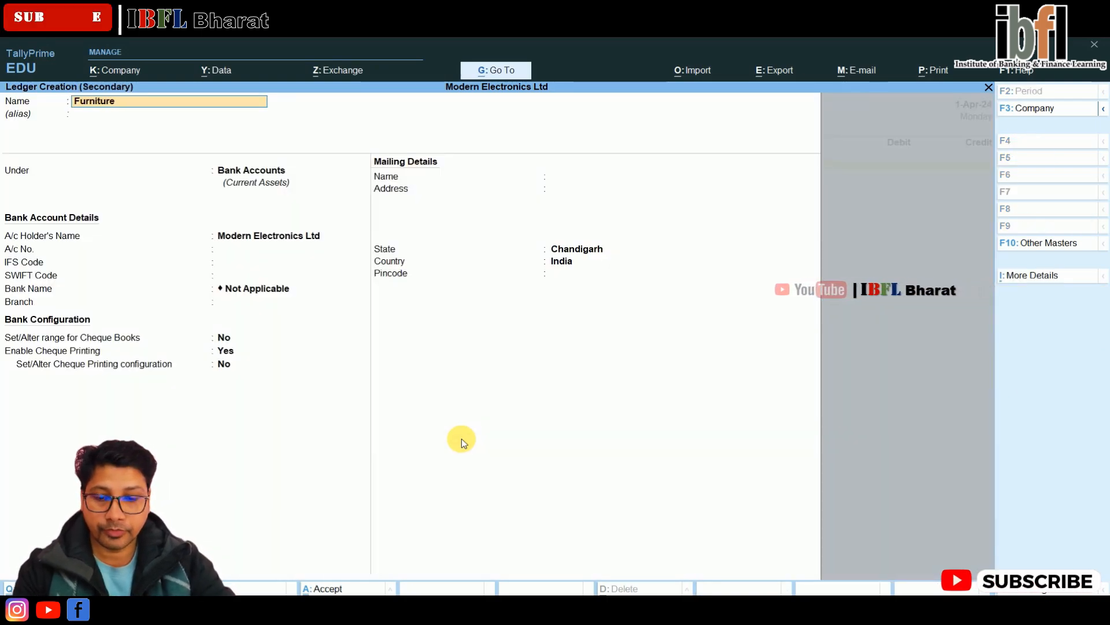
key(Return)
text(Furni)
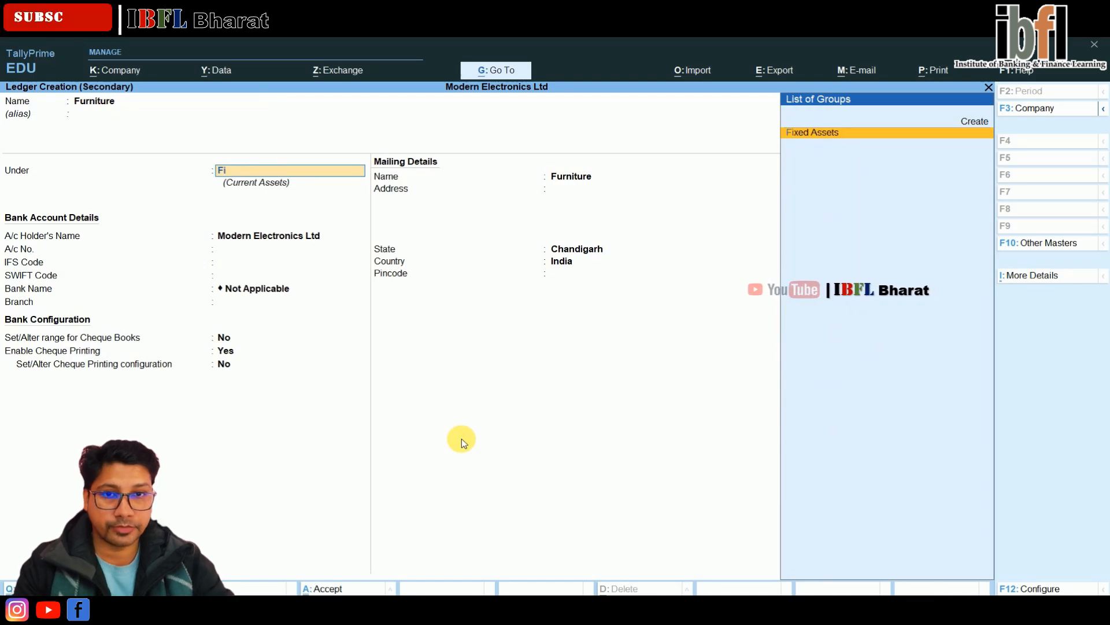
key(Return)
key(Return)
key(Return)
key(ctrl+a)
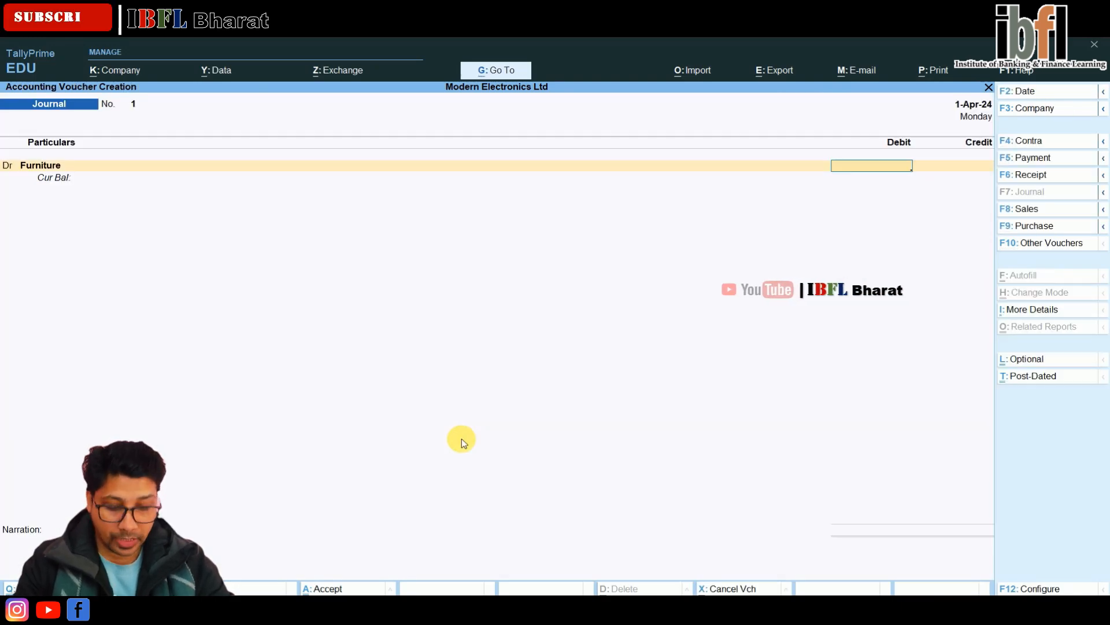
text(45000)
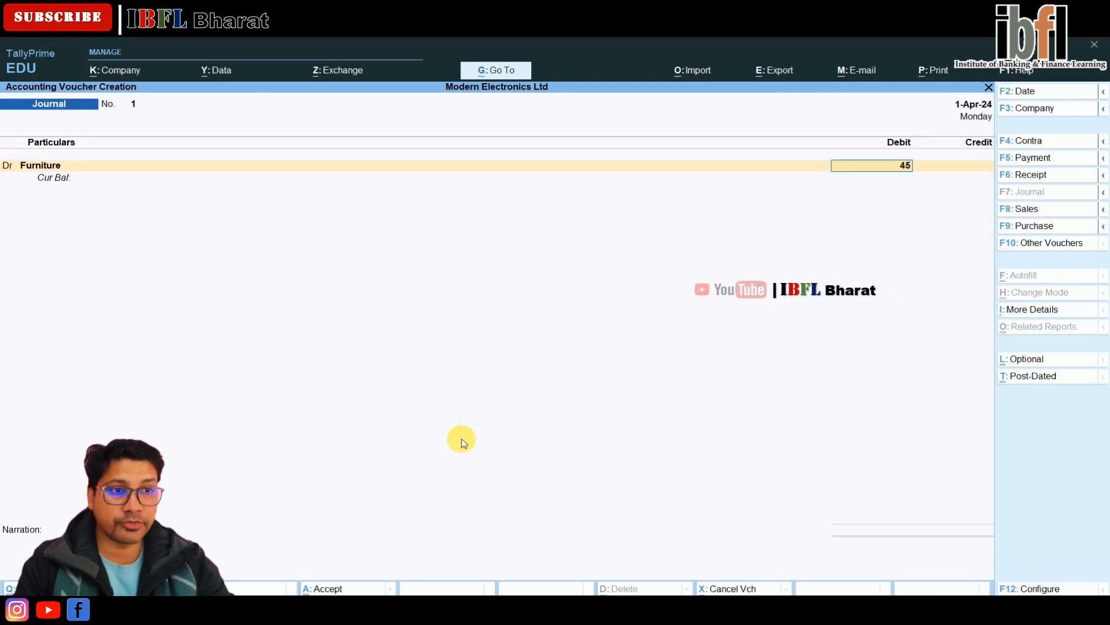
key(Return)
Step: Create the ledger Arun Furniture Mart under Sundry Creditors as the journal voucher's credit account
key(Up)
key(Up)
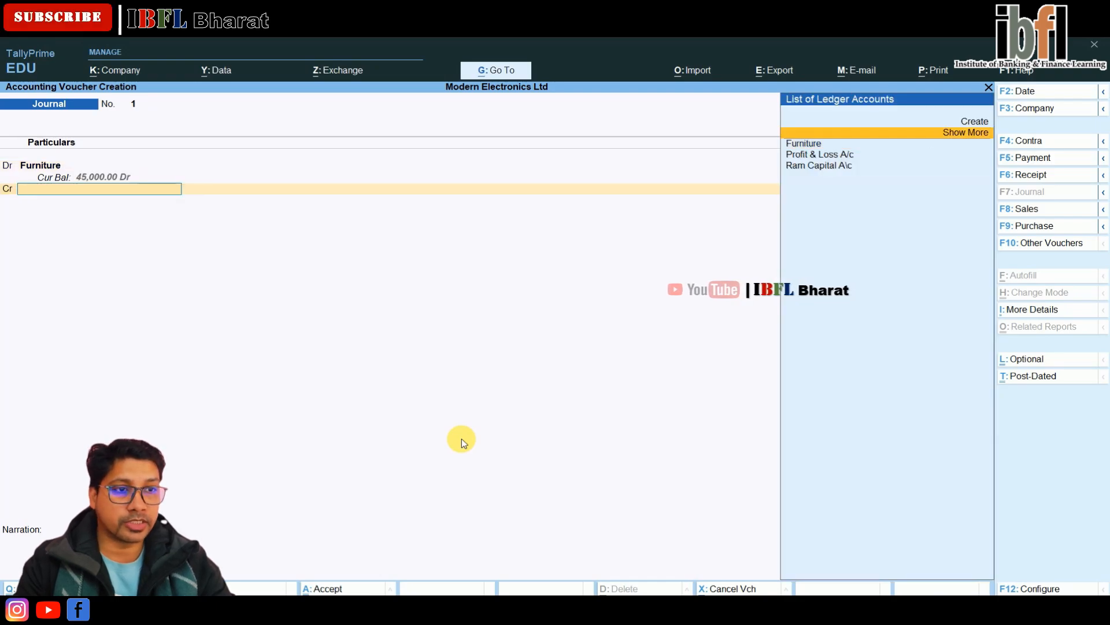
key(Return)
text(Arun Furniture Mart)
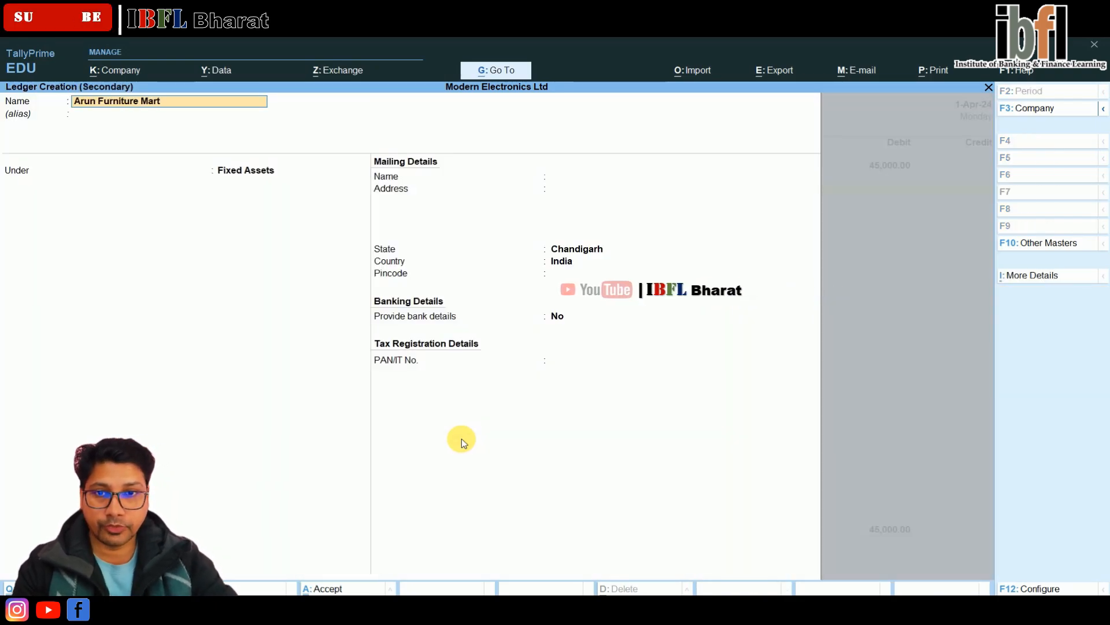
key(Return)
key(Return)
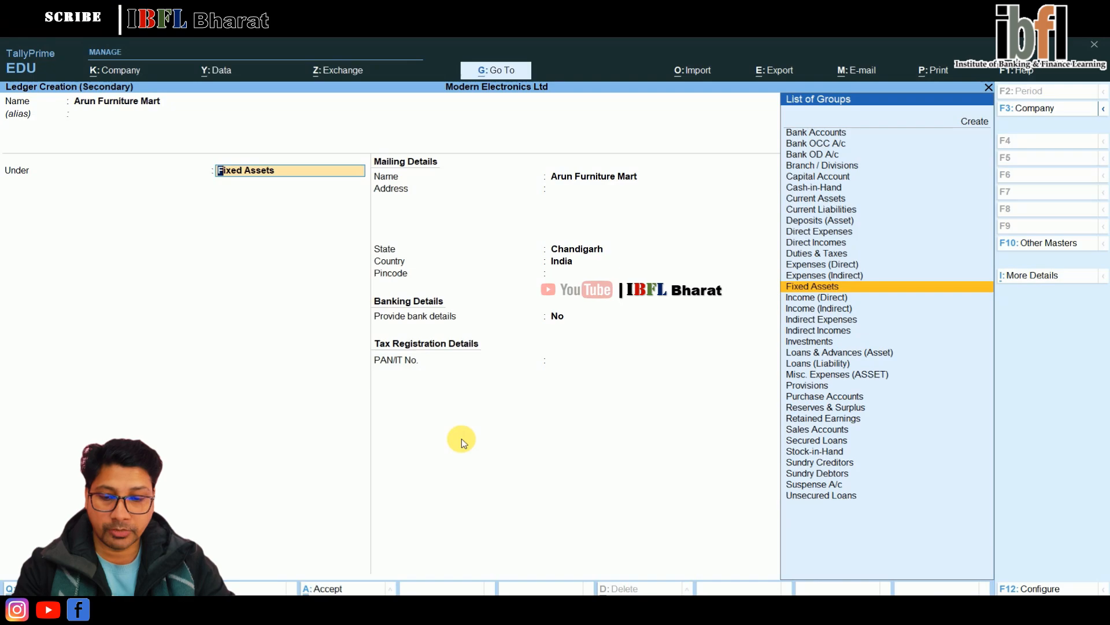
text(Cred)
key(Return)
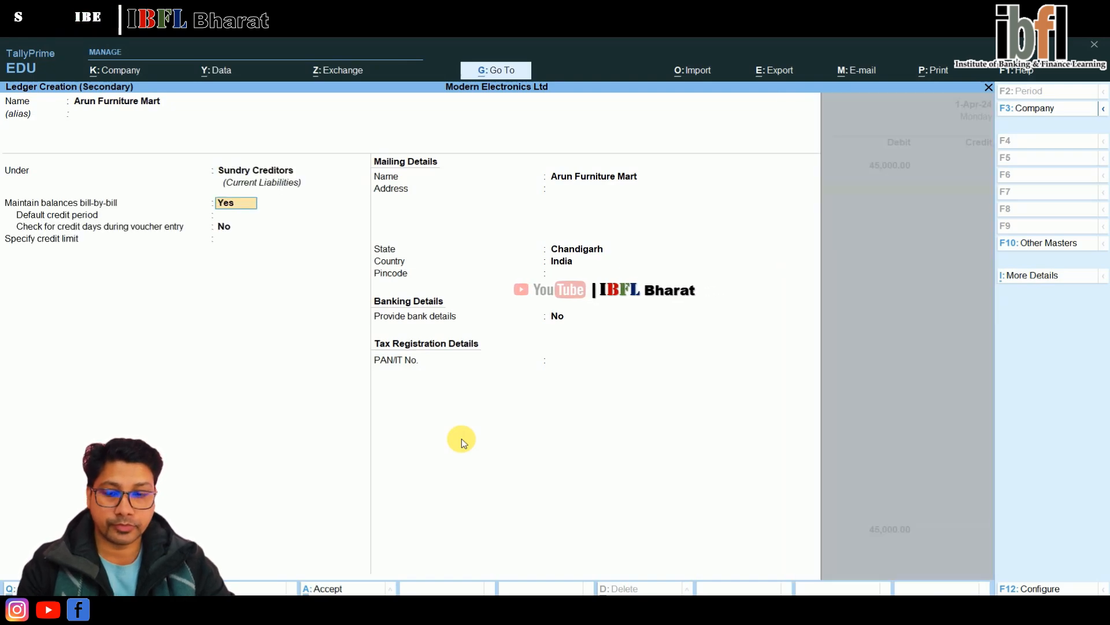
key(ctrl+a)
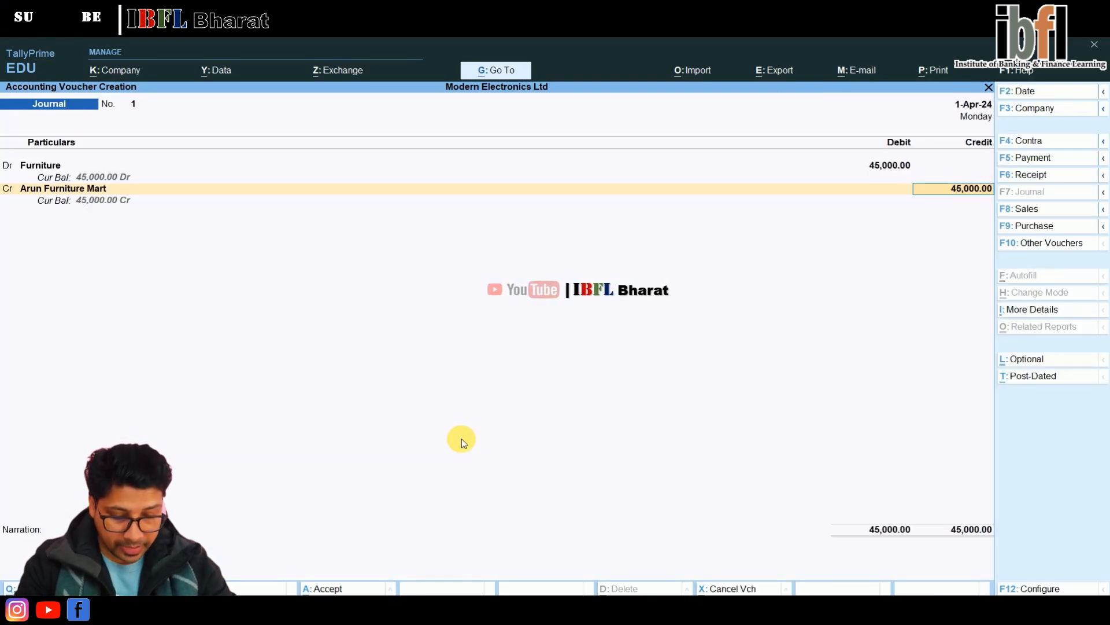
Step: Credit Arun Furniture Mart 45,000 with the new bill reference 345 and save the journal voucher without a narration
key(Return)
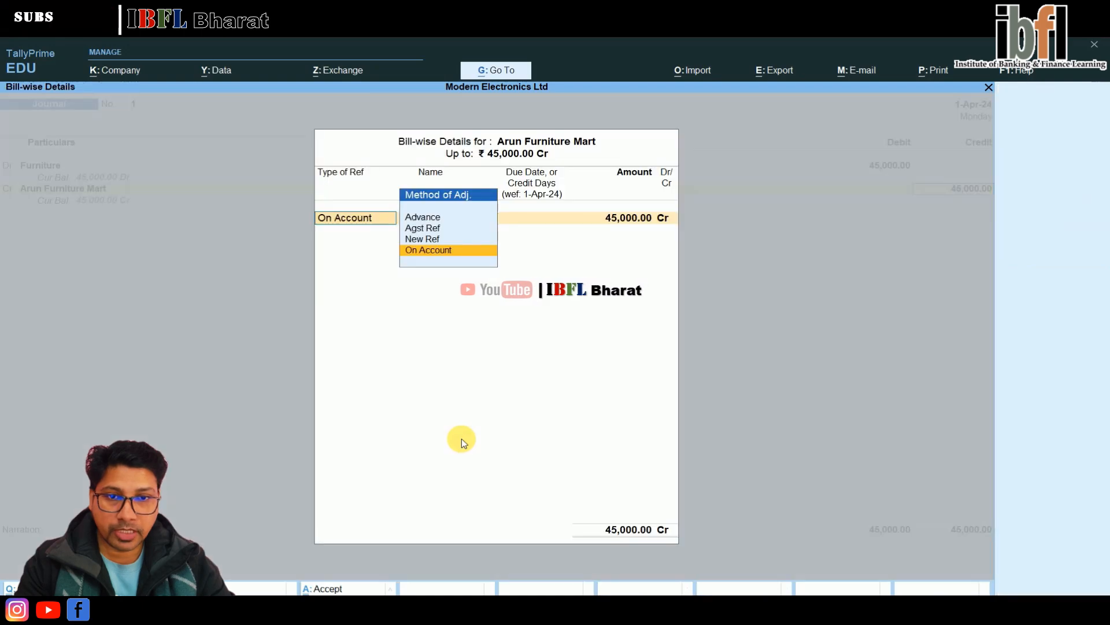
key(Up)
key(Return)
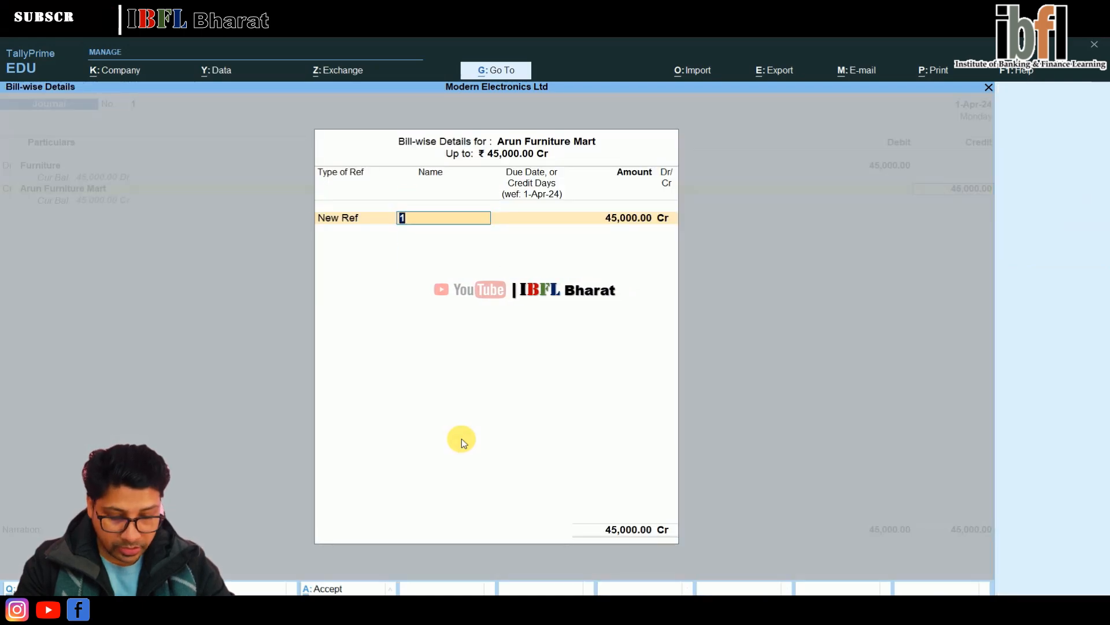
text(345)
key(Return)
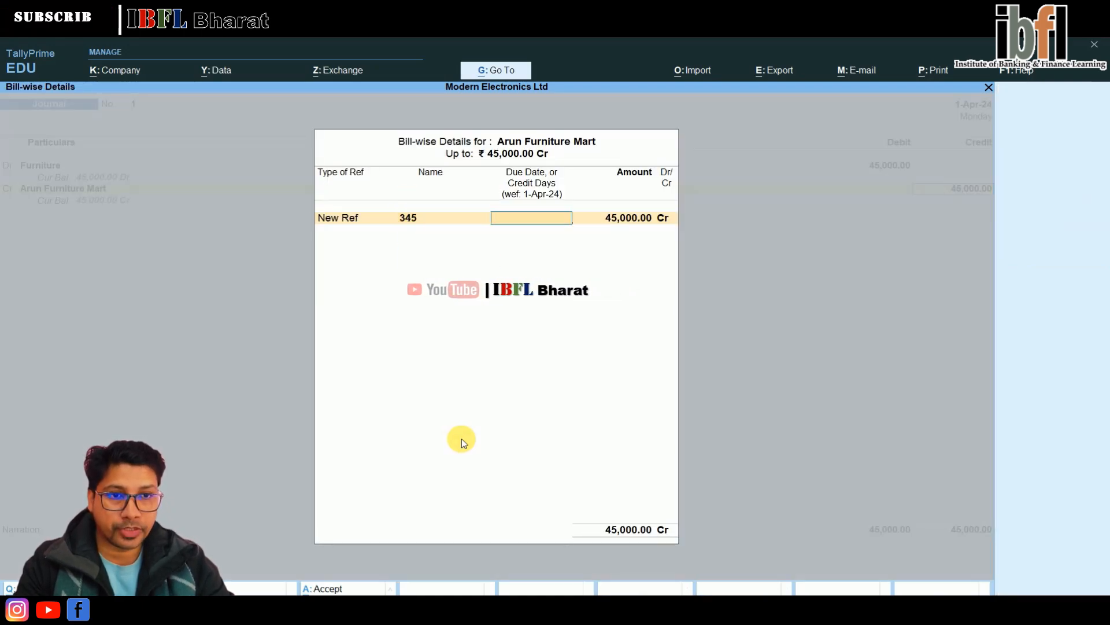
key(Return)
key(Return)
key(Return)
key(Return)
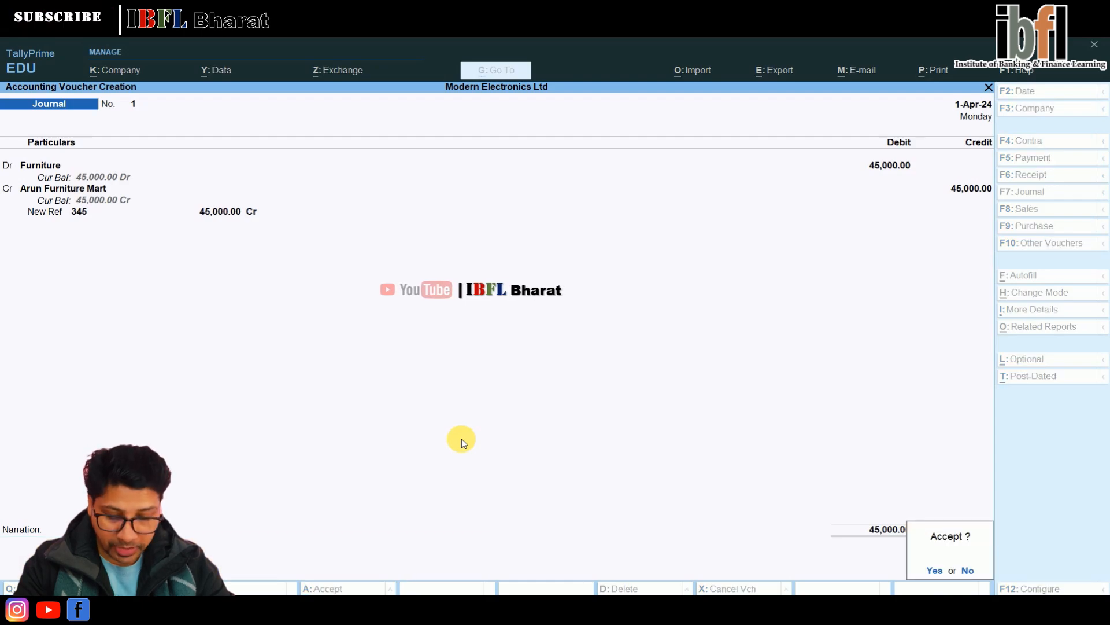
key(Return)
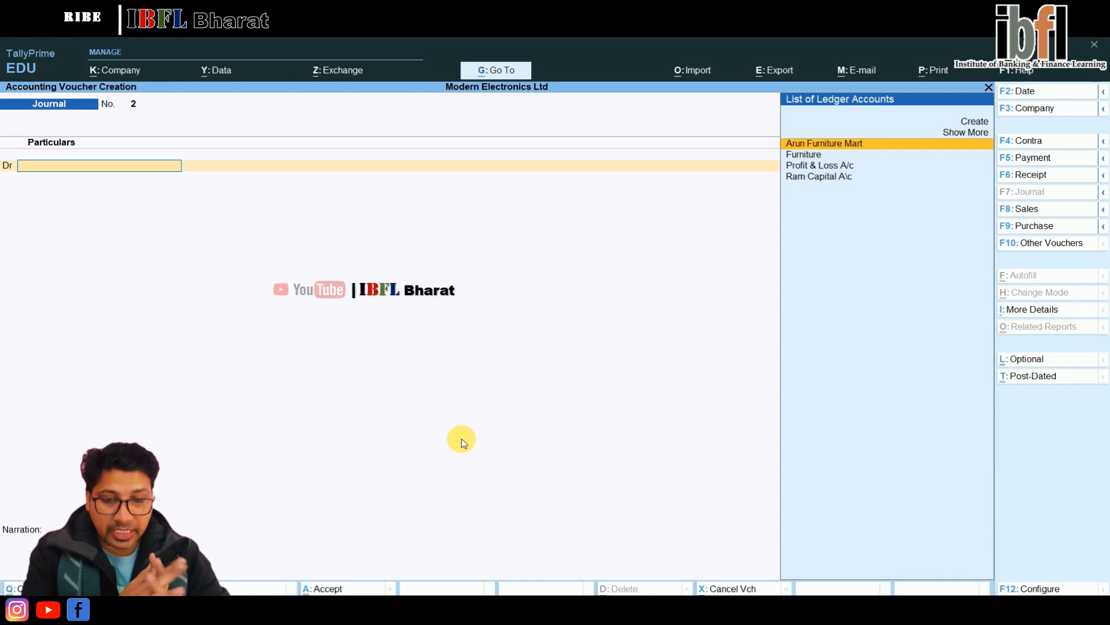
Step: Start a purchase voucher with supplier invoice number 564 dated 1-Apr-24
key(Escape)
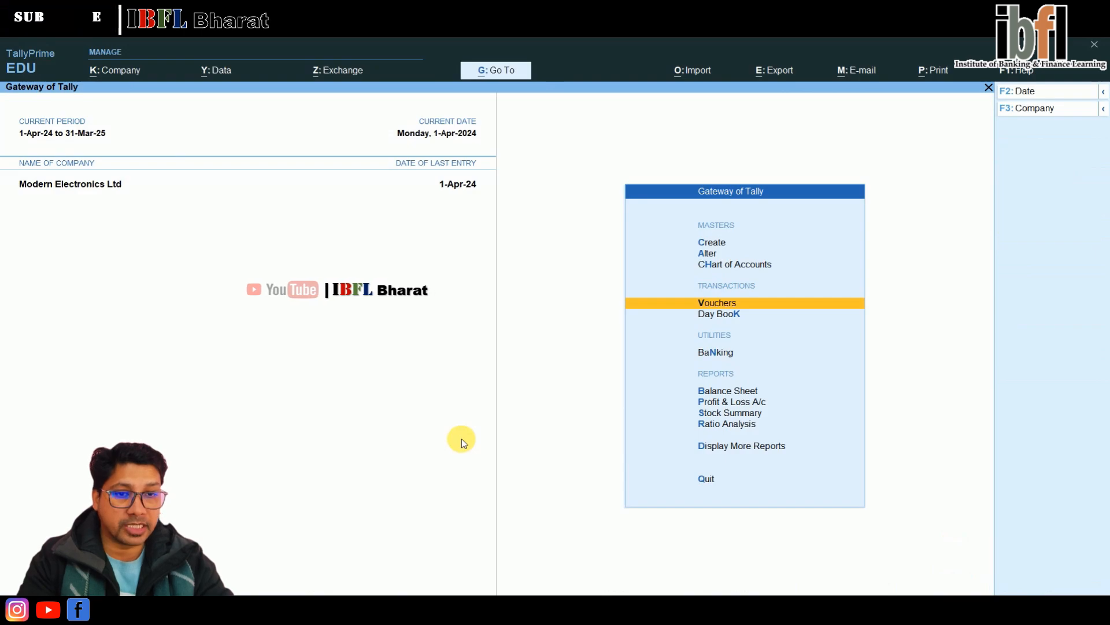
key(Return)
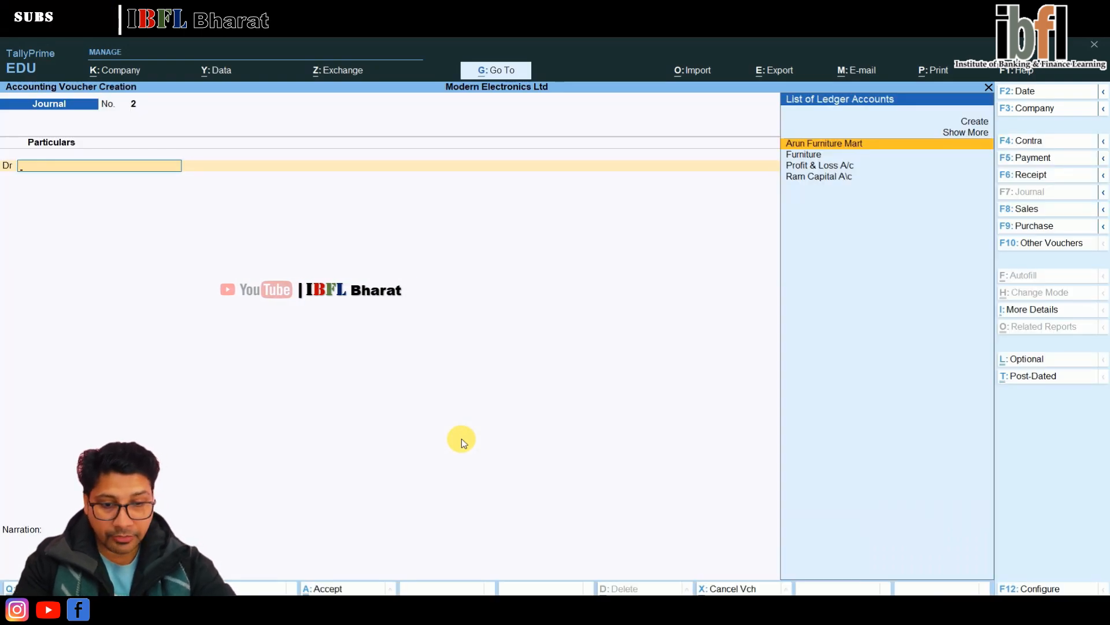
key(F9)
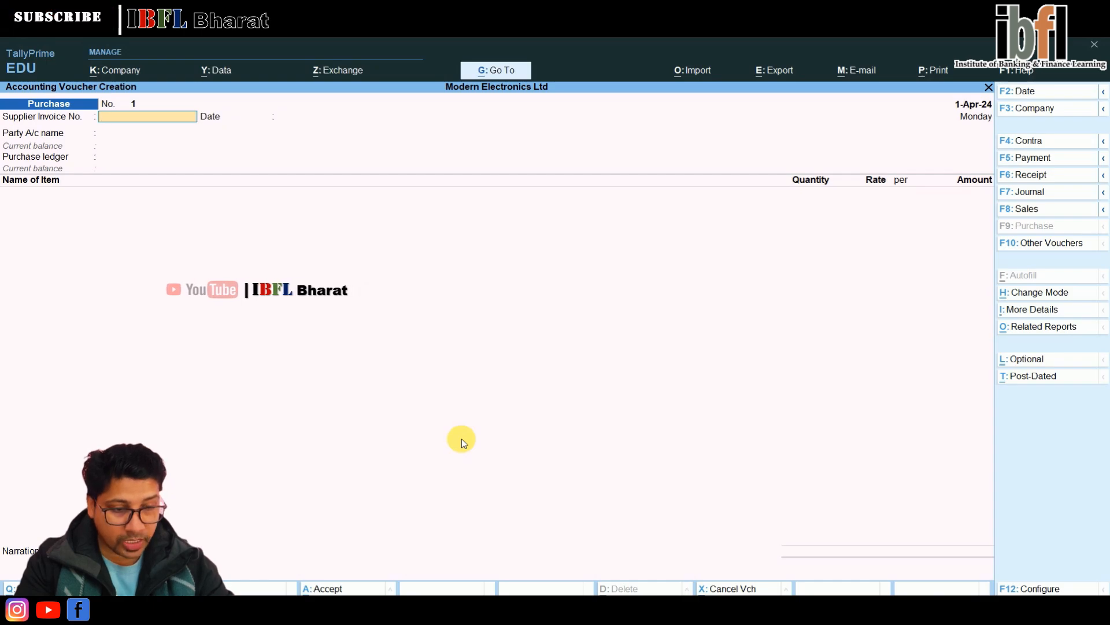
text(564)
key(Return)
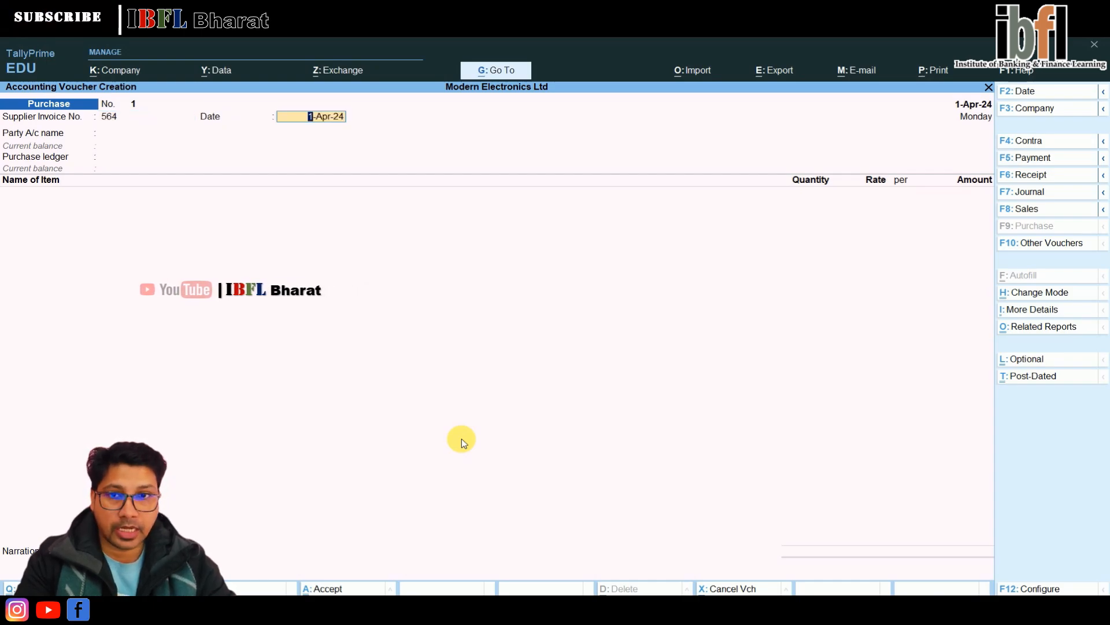
key(Return)
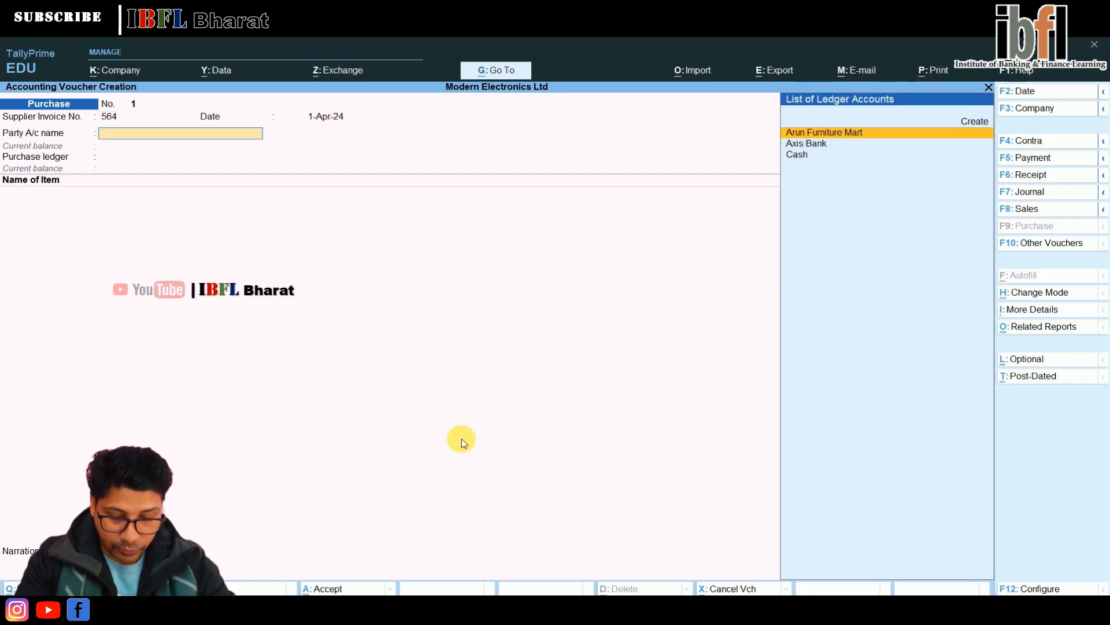
Step: Create the ledger VK Corporation under Sundry Creditors as the purchase voucher's party account, keeping bill-by-bill balances and the default details
key(Up)
key(Return)
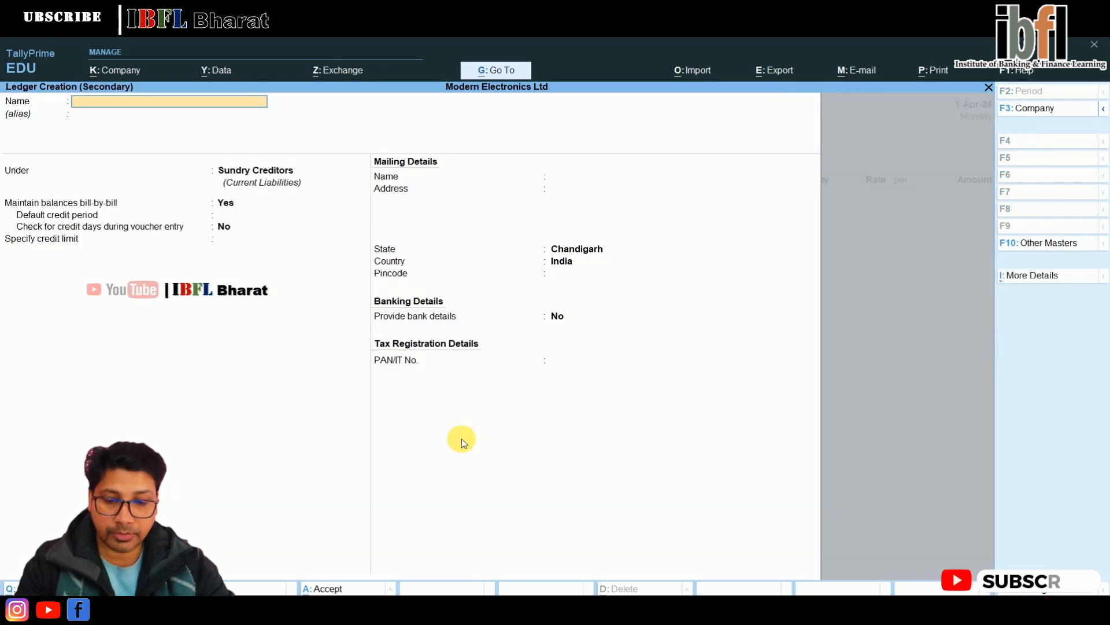
text(VK Cor)
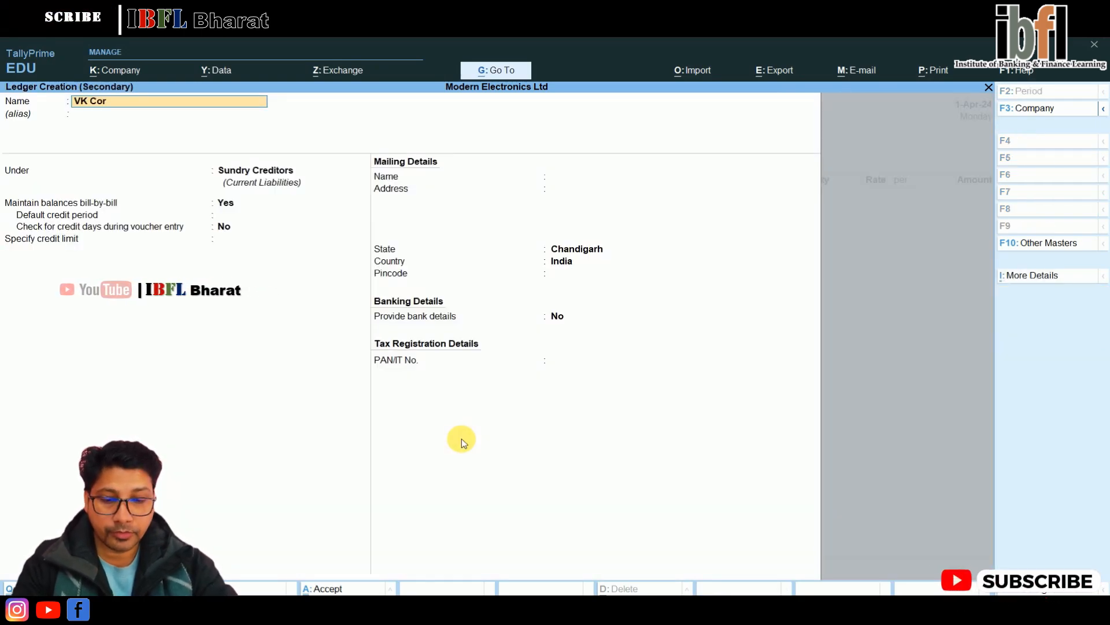
text(poration)
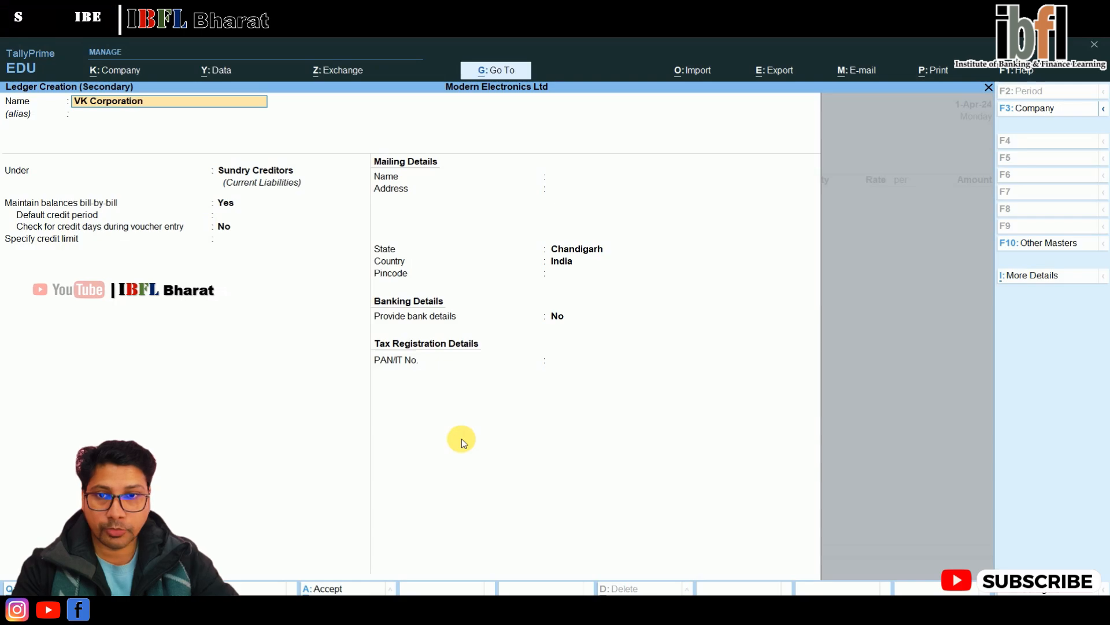
key(Return)
key(Return)
key(Return)
key(Return)
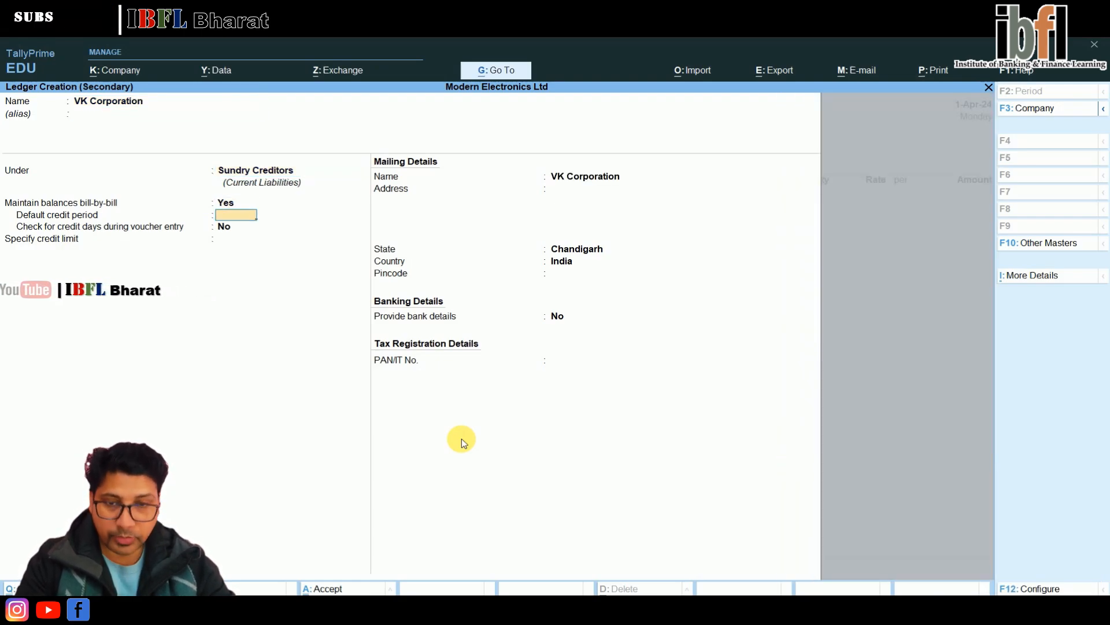
key(Return)
key(Return)
key(Return)
key(Return)
key(Return)
key(Return)
key(Return)
key(Return)
key(Return)
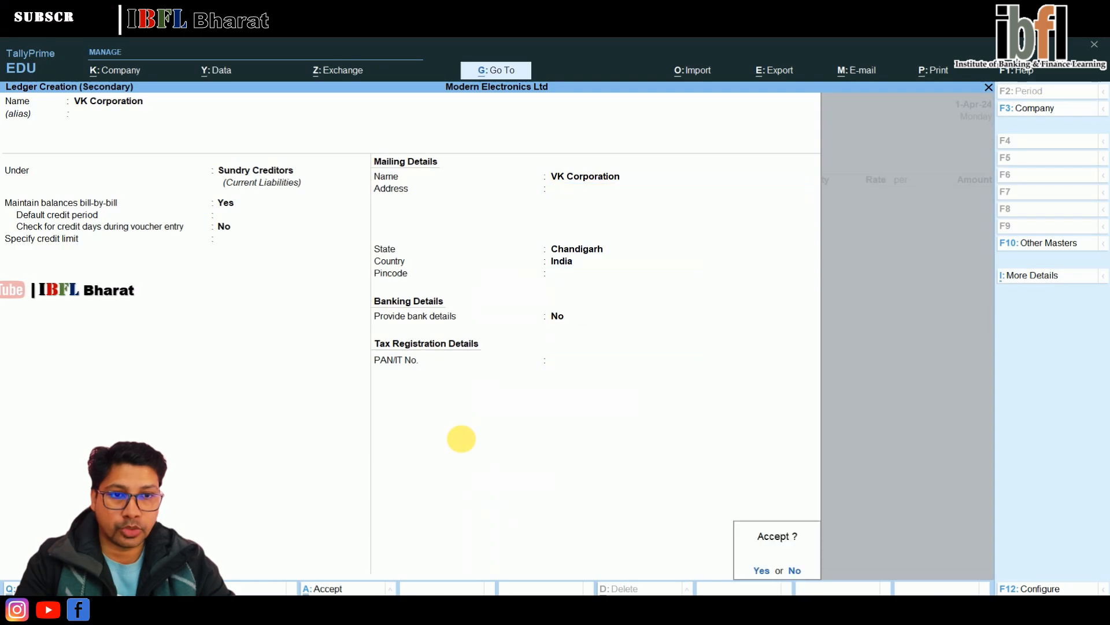
key(Return)
Step: Leave the receipt details blank and accept the default party details for VK Corporation
key(Return)
key(Return)
key(Return)
key(Return)
key(Return)
key(Return)
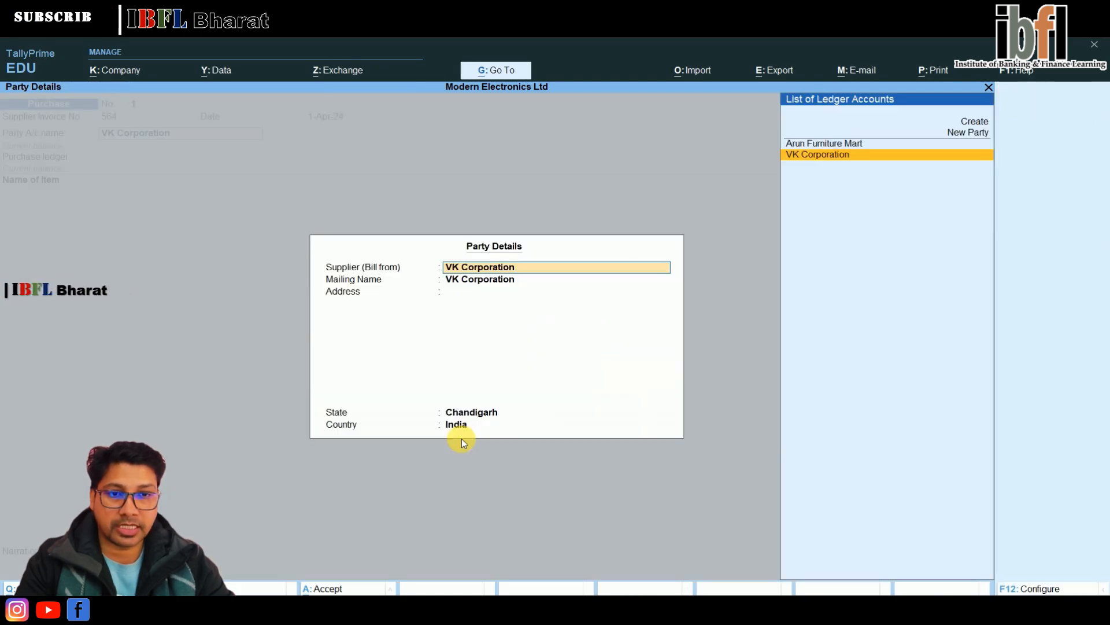
key(Return)
key(Return)
key(Return)
key(Return)
key(Return)
Step: Create the ledger Purchase under Purchase Accounts as the voucher's purchase ledger
key(alt+c)
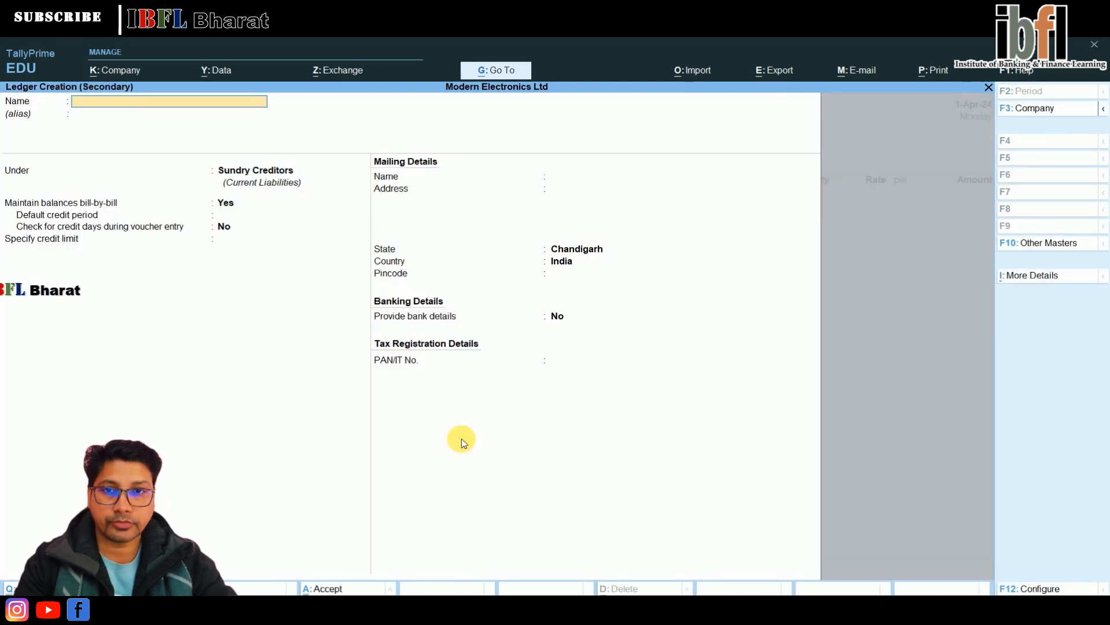
text(Purcha)
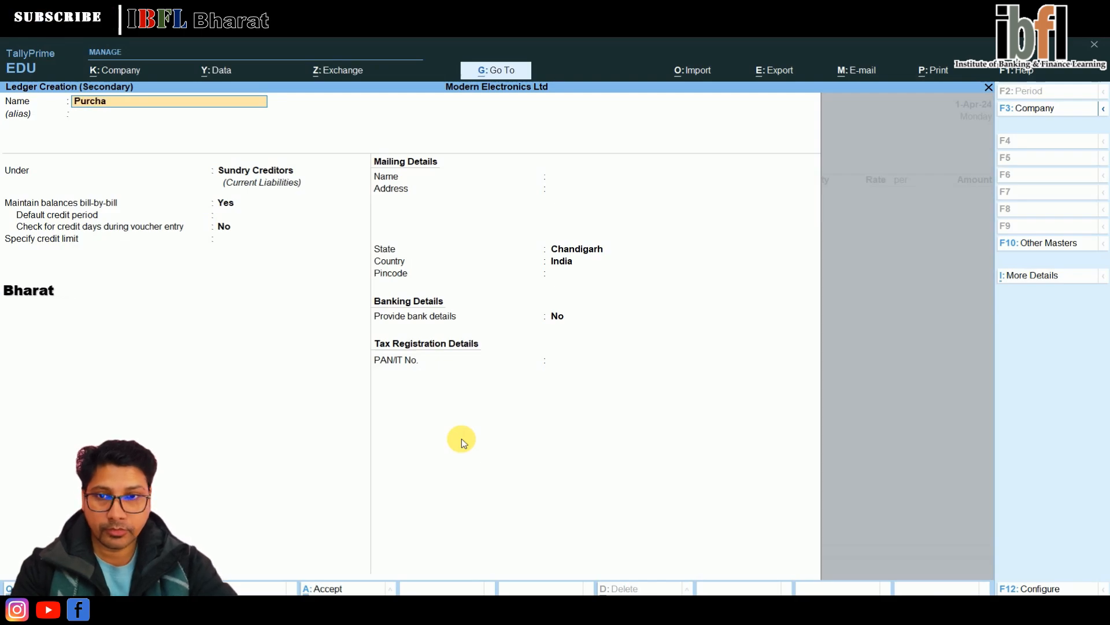
text(se)
key(Return)
text(Pur)
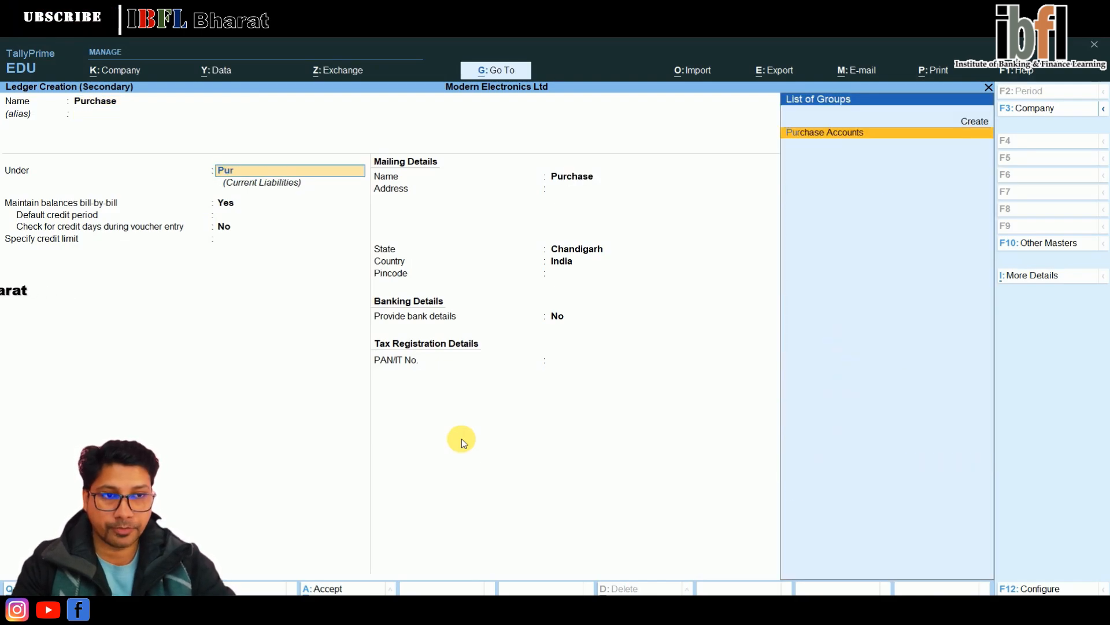
key(Return)
key(Return)
key(ctrl+a)
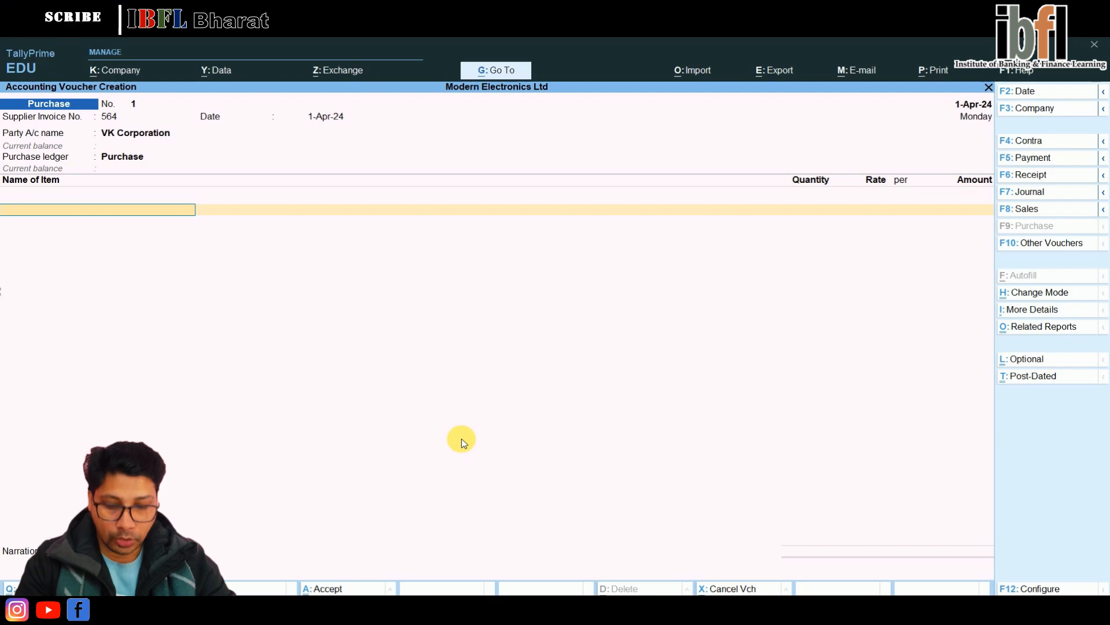
Step: Start creating the stock item Sony LED TV under Primary with the category Not Applicable
key(alt+c)
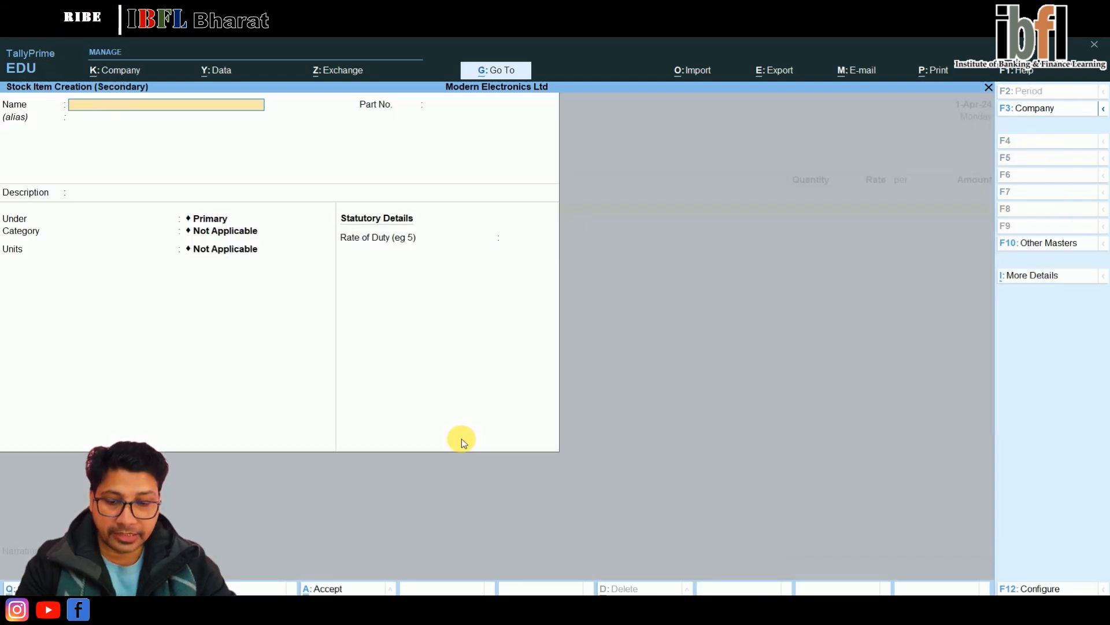
text(Sony)
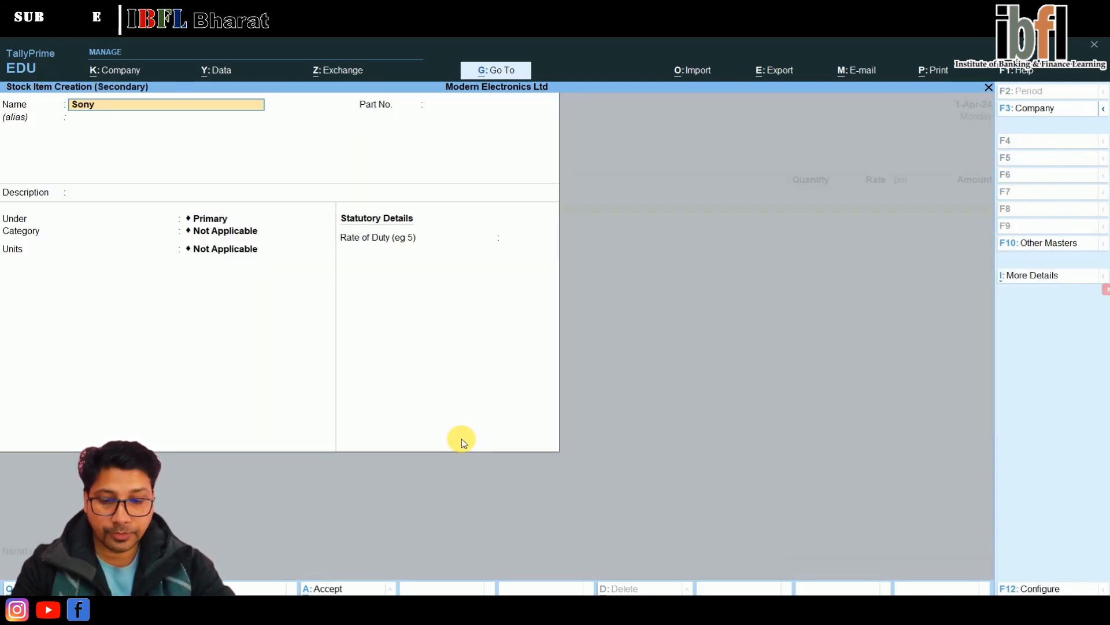
text( LED Tv)
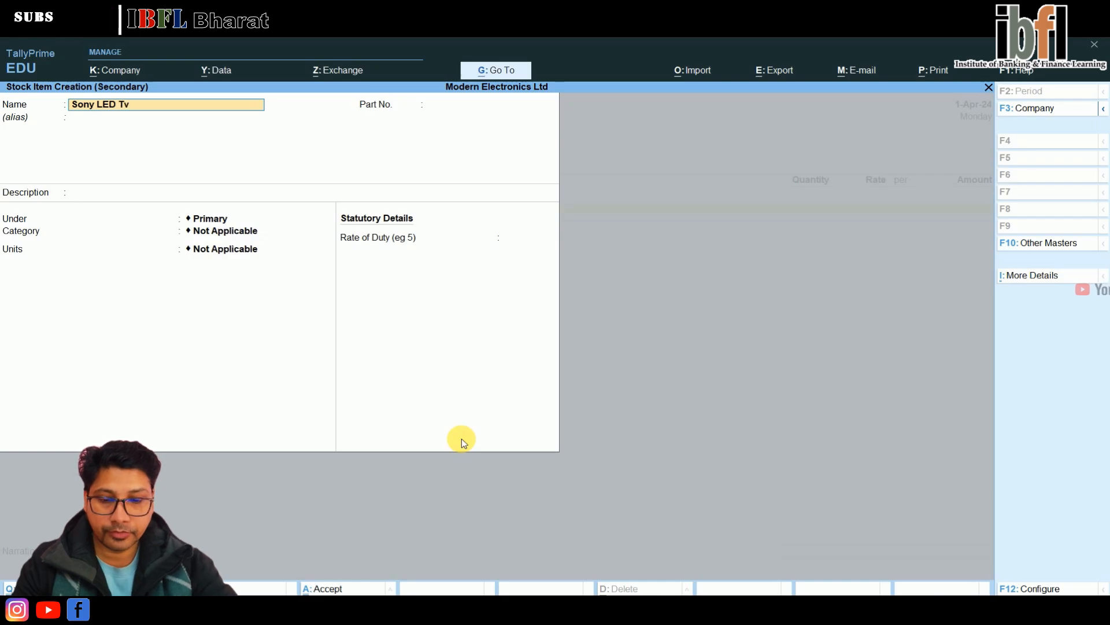
text(V)
key(Return)
key(Return)
key(Return)
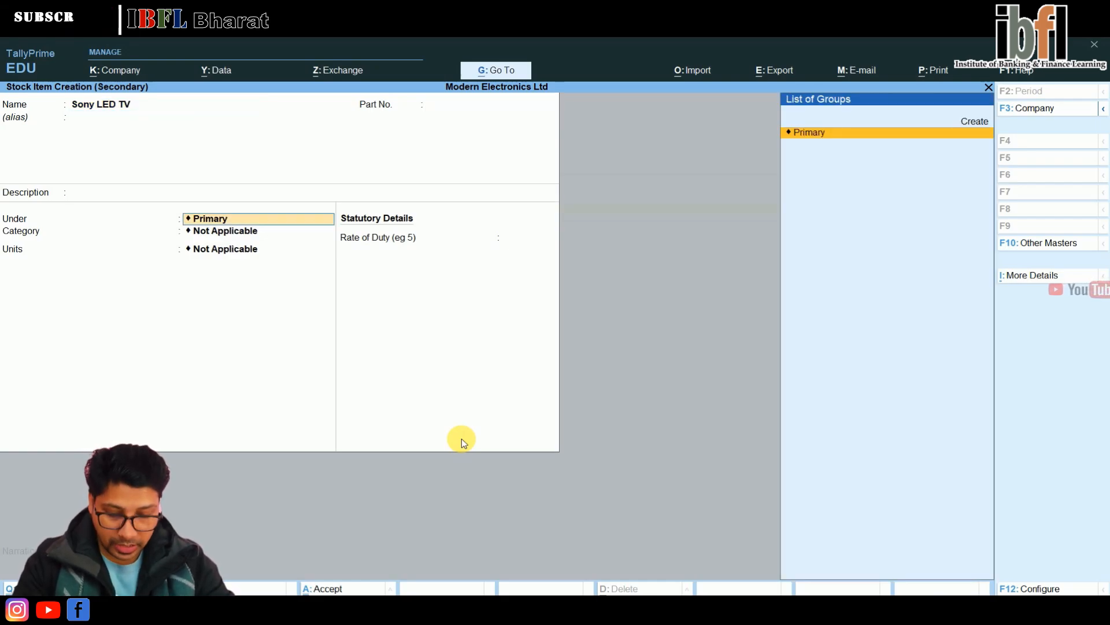
key(Return)
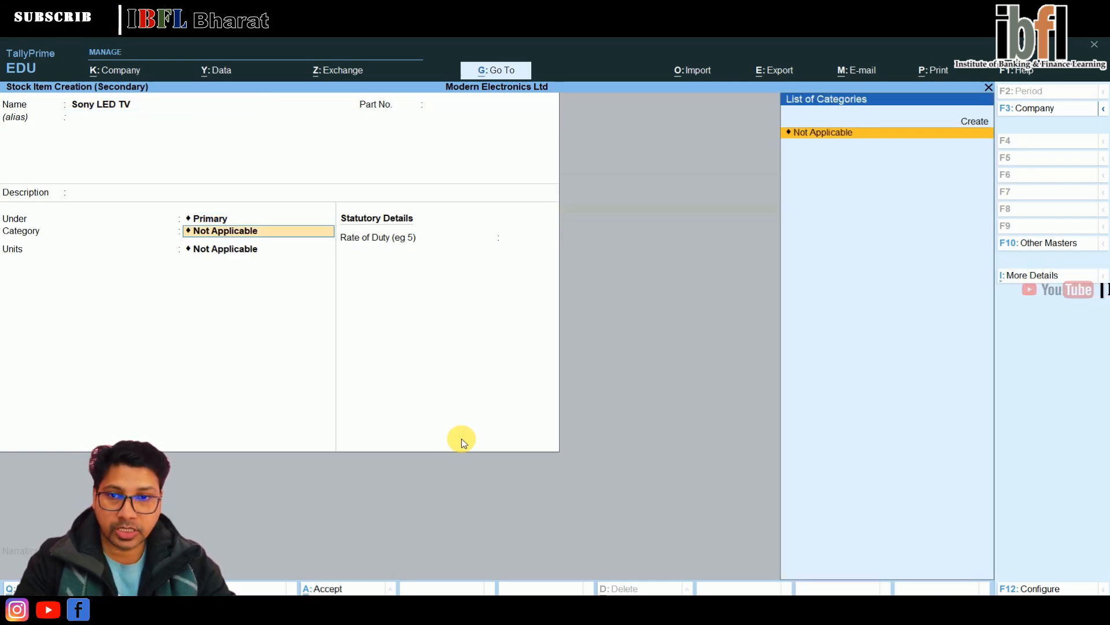
key(Return)
Step: Create the simple unit nos for the Sony LED TV and save the stock item with default additional details
key(Up)
key(Return)
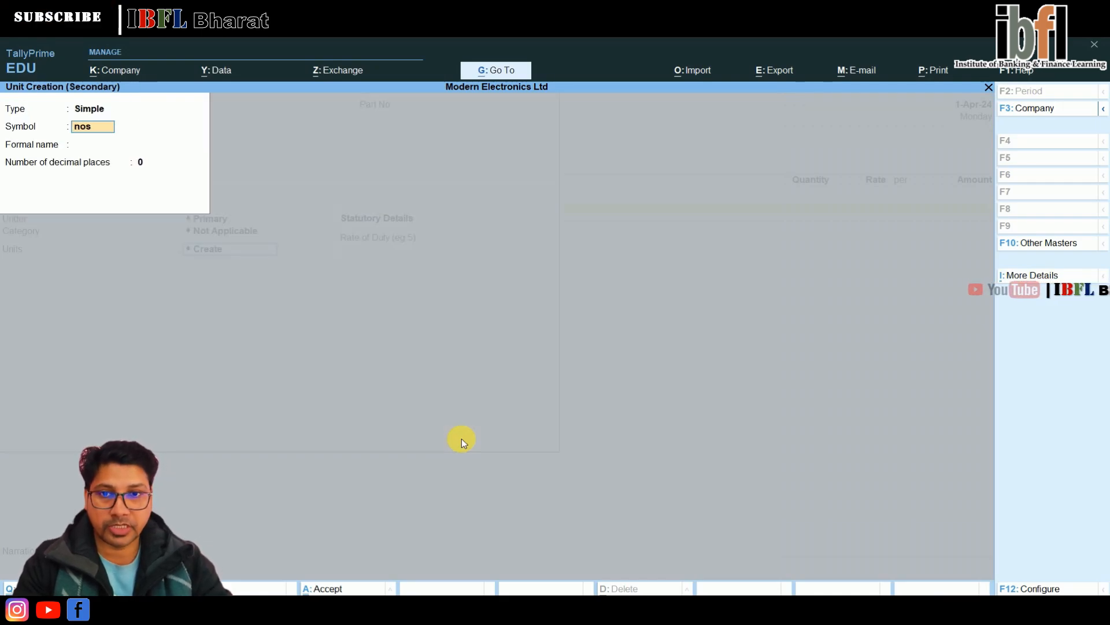
text(nos)
key(Return)
key(Return)
key(Return)
key(Return)
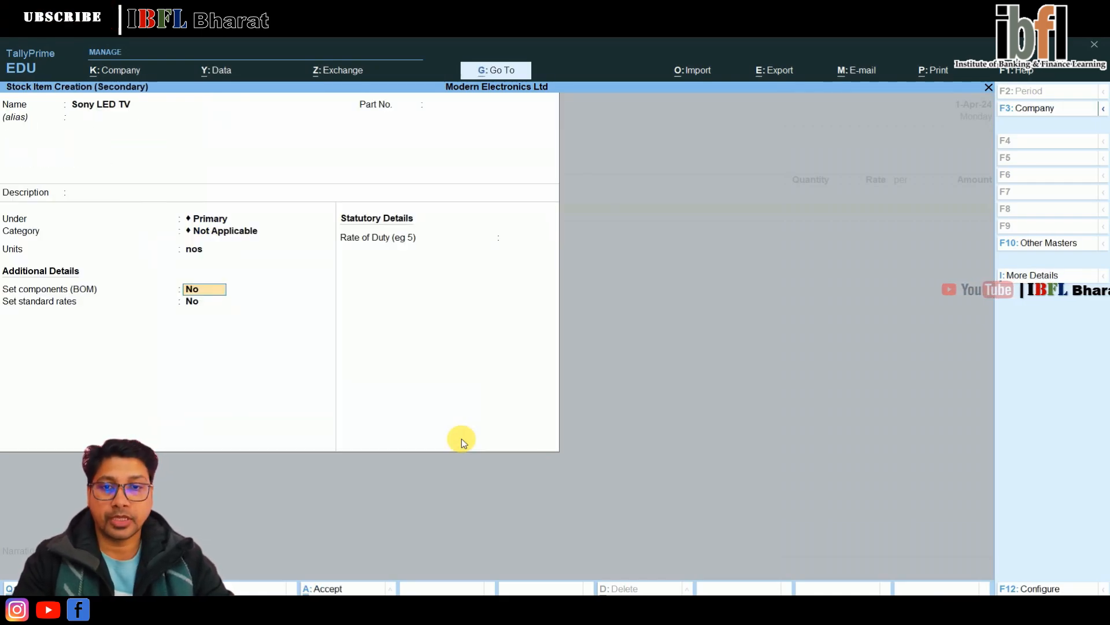
key(Return)
key(Return)
key(Return)
key(Return)
key(Return)
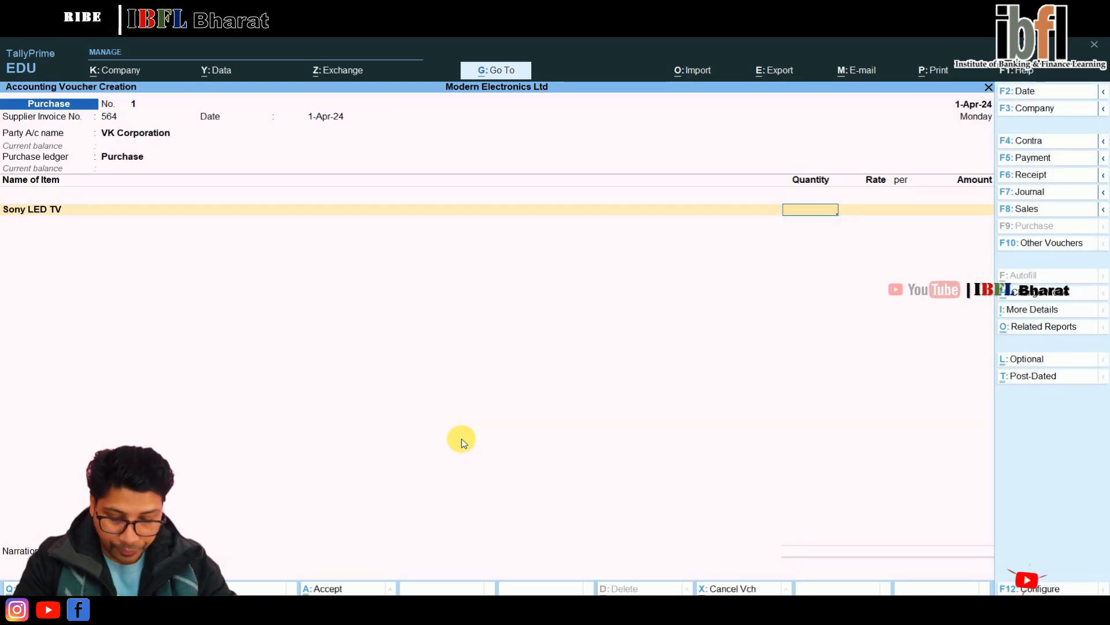
Step: Enter a quantity of 3 nos at a rate of 31,000 per nos for the Sony LED TV
text(3)
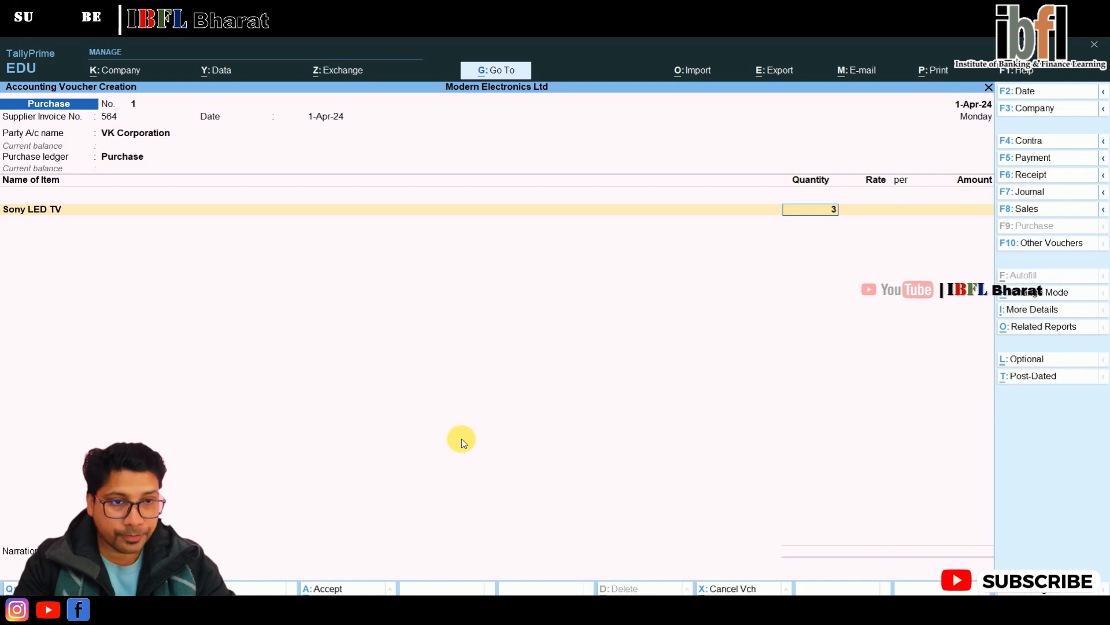
key(Return)
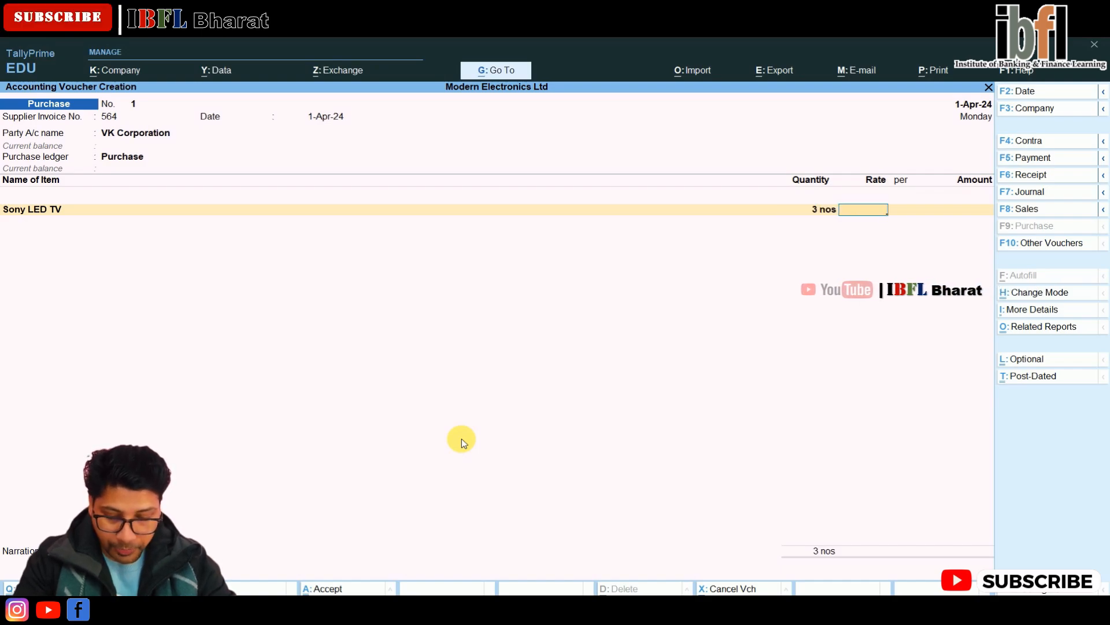
text(31)
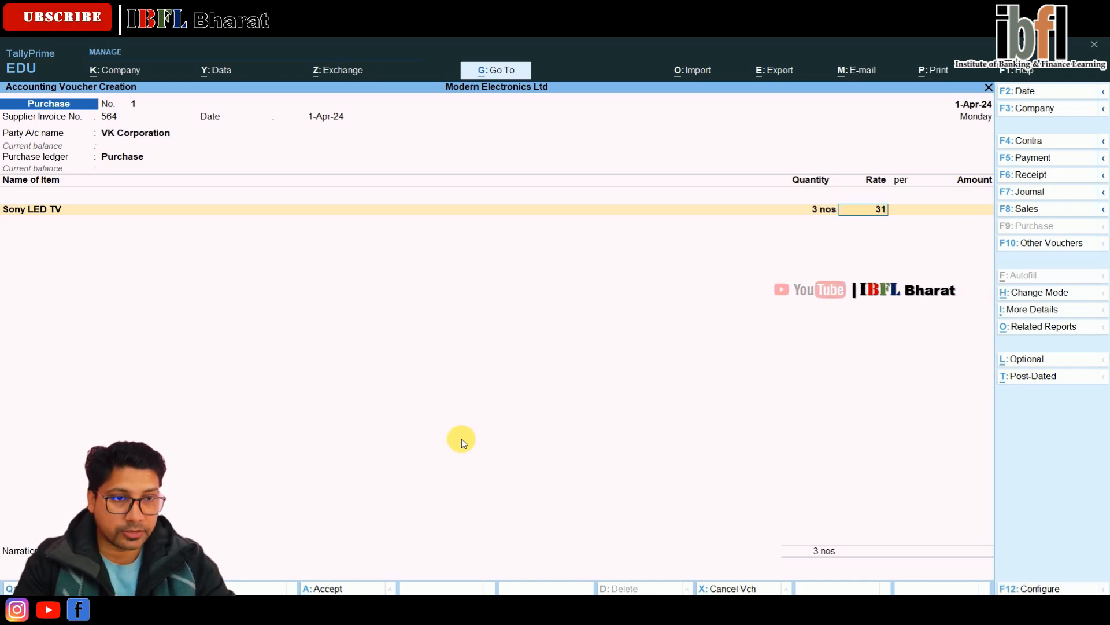
text(,000)
key(Return)
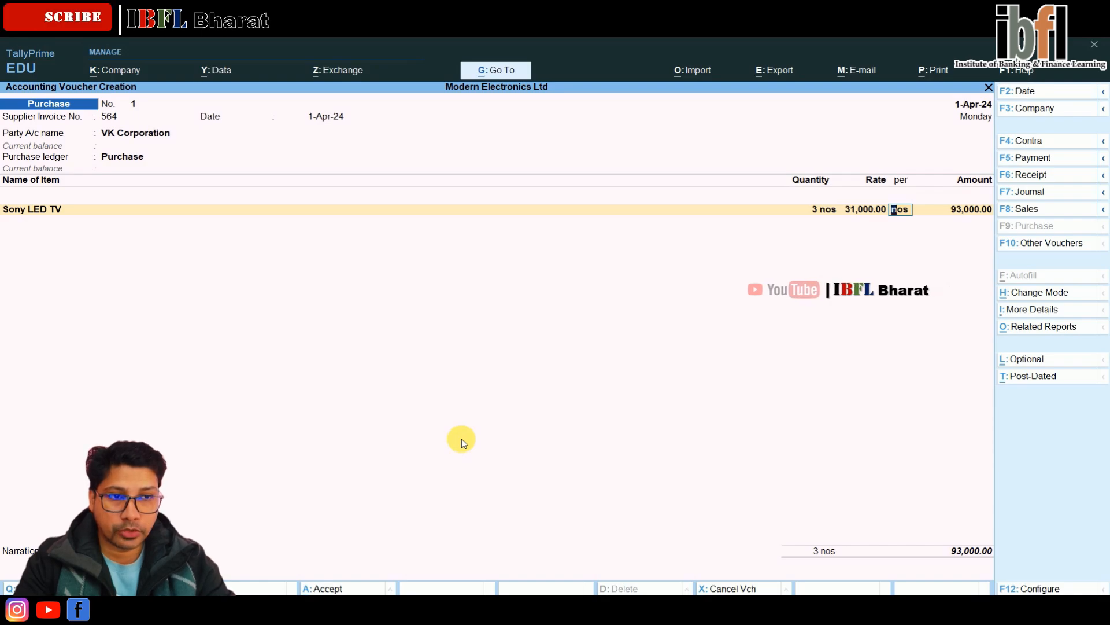
key(Return)
key(Return)
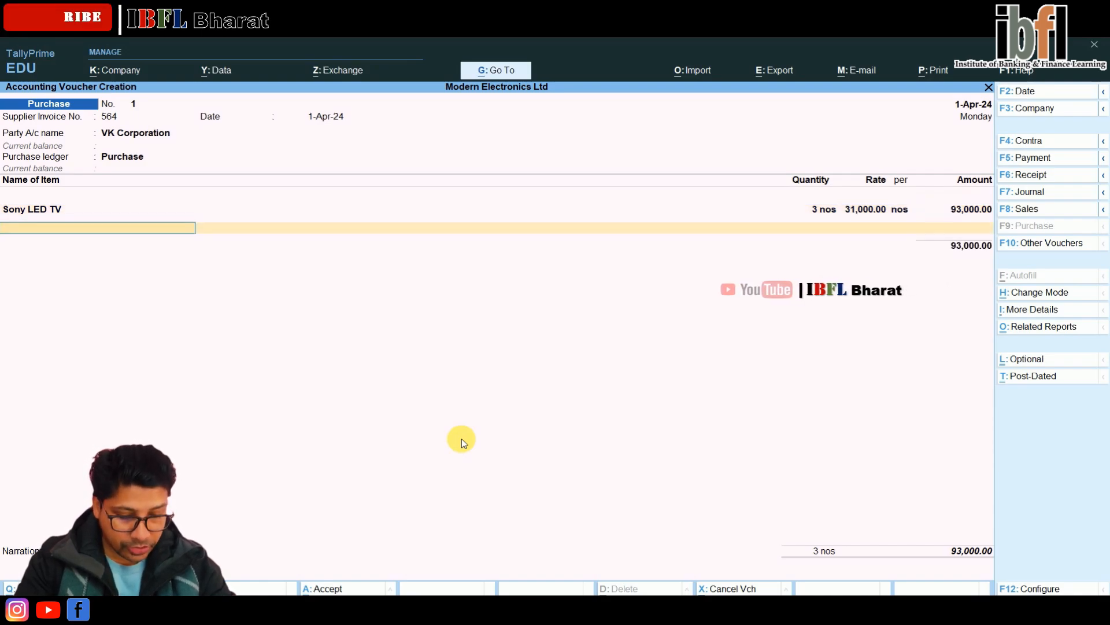
Step: Finish the item list, accept the VK Corporation bill as New Ref 564, and save the purchase voucher without a narration
key(Return)
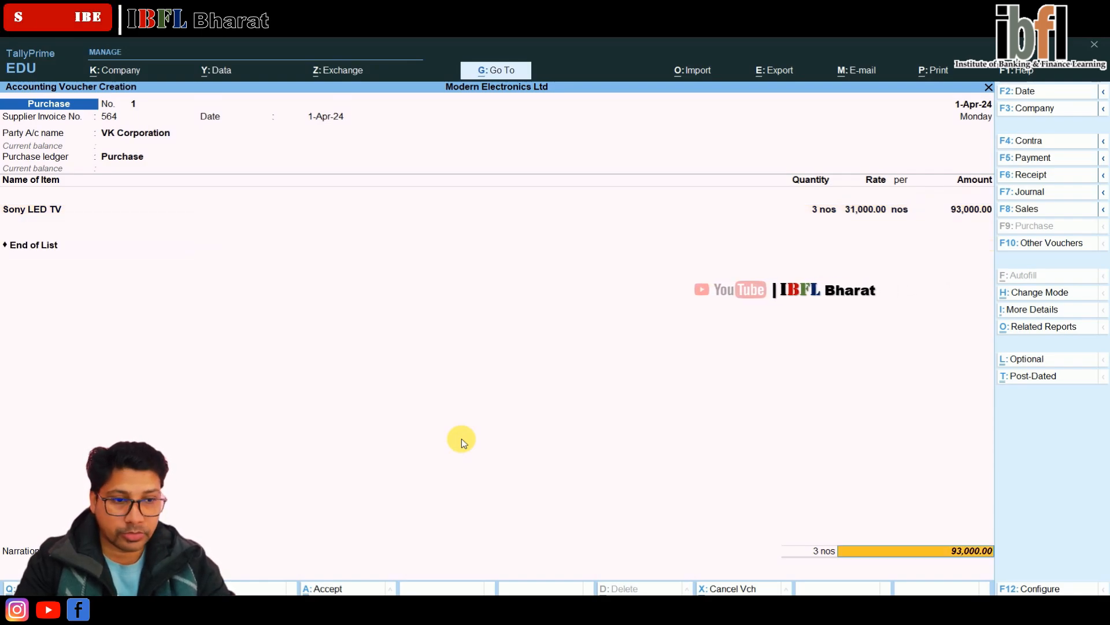
key(Return)
key(Return)
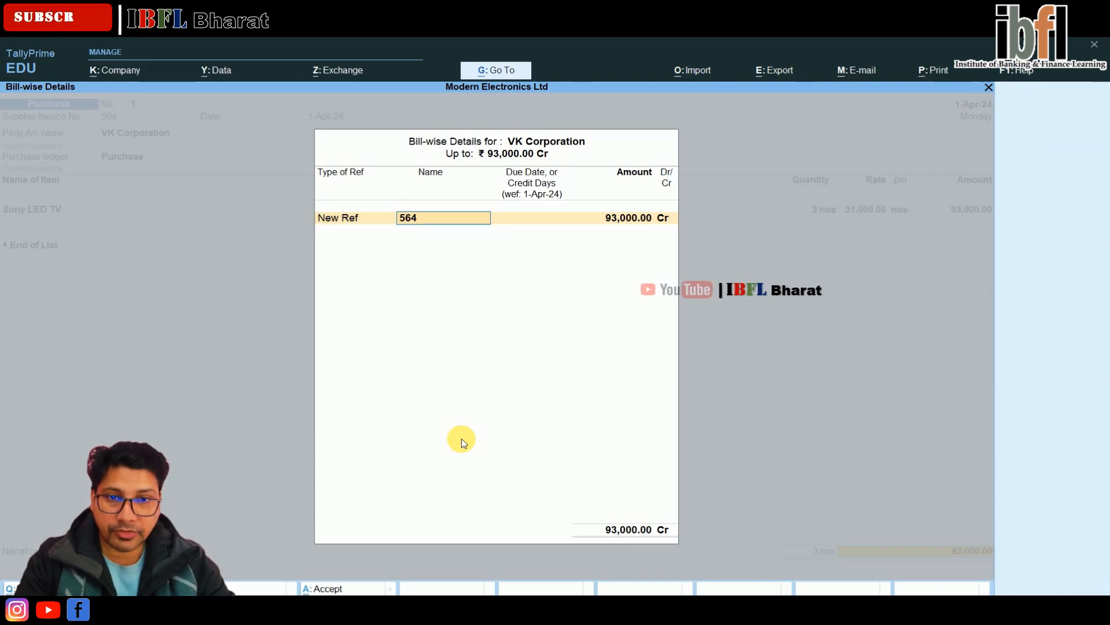
key(Return)
key(Return)
key(Return)
key(Return)
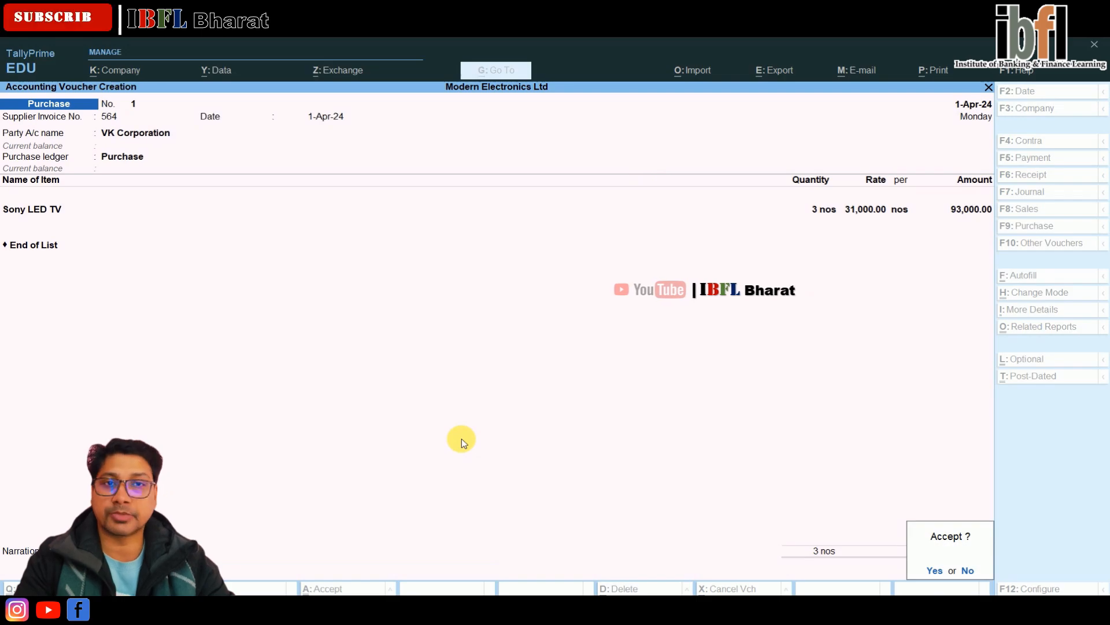
key(Return)
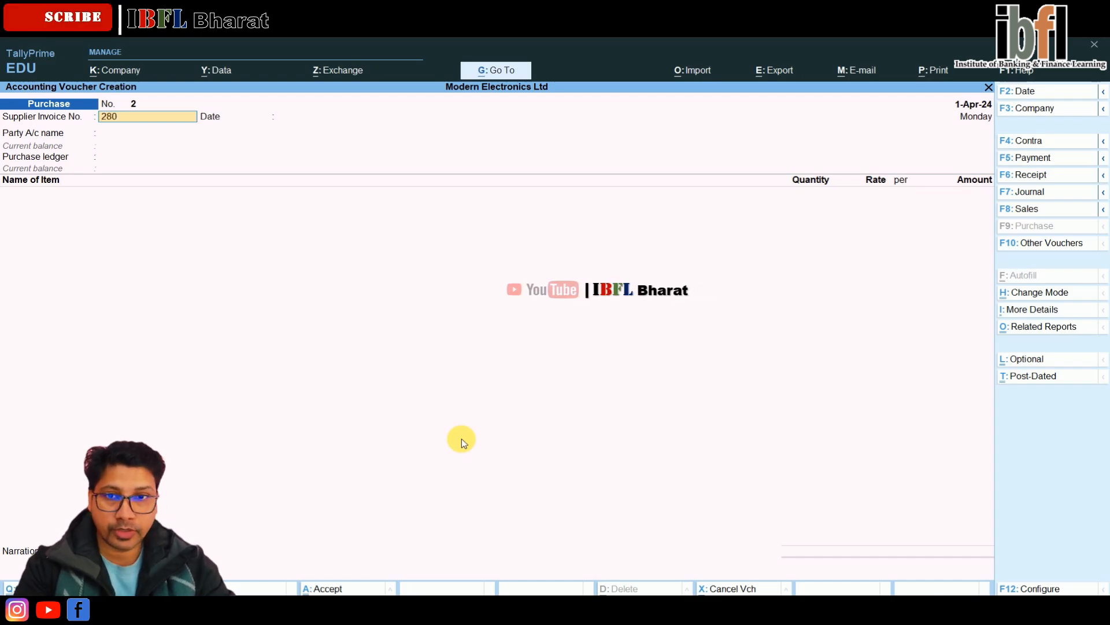
Step: Enter supplier invoice number 280 dated 1-Apr-24 and start the party ledger Sood & Co. under Sundry Creditors
key(Return)
key(Return)
key(Up)
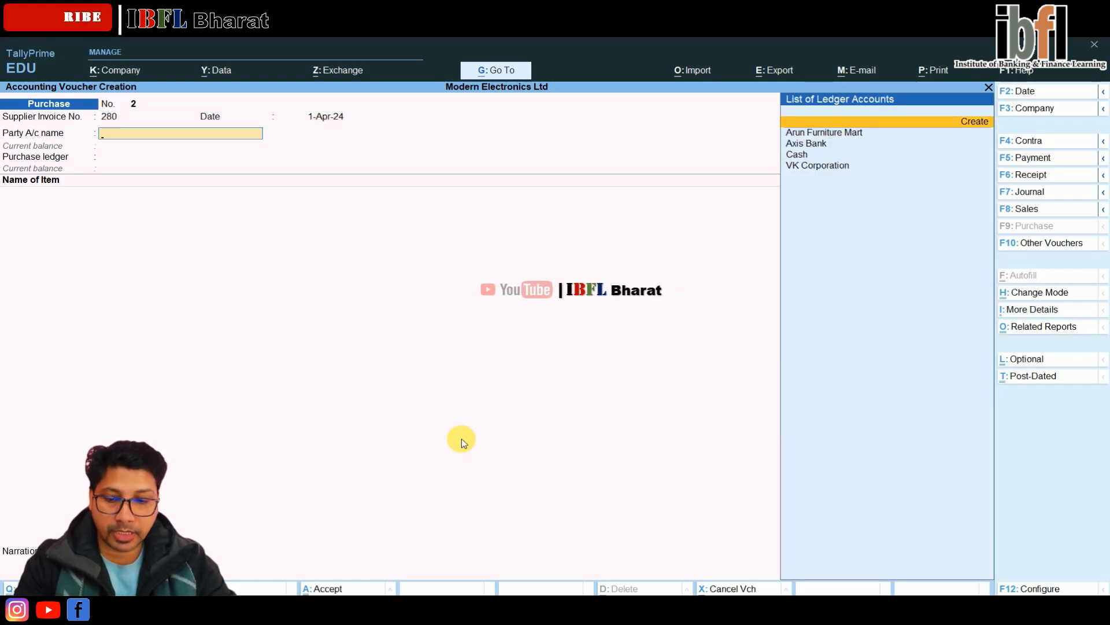
key(Return)
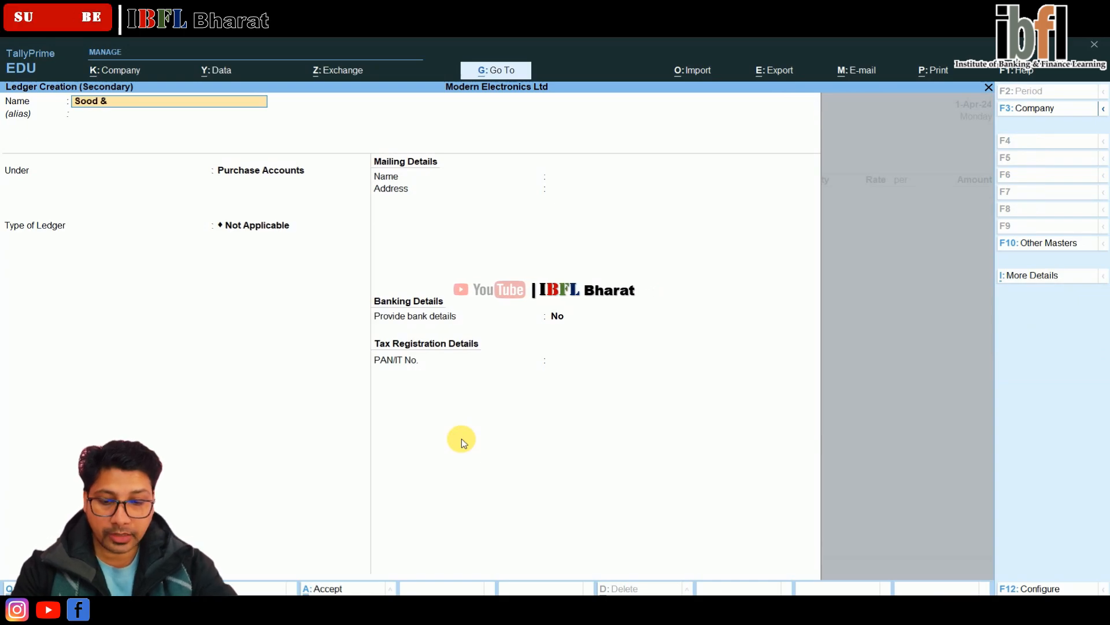
key(Return)
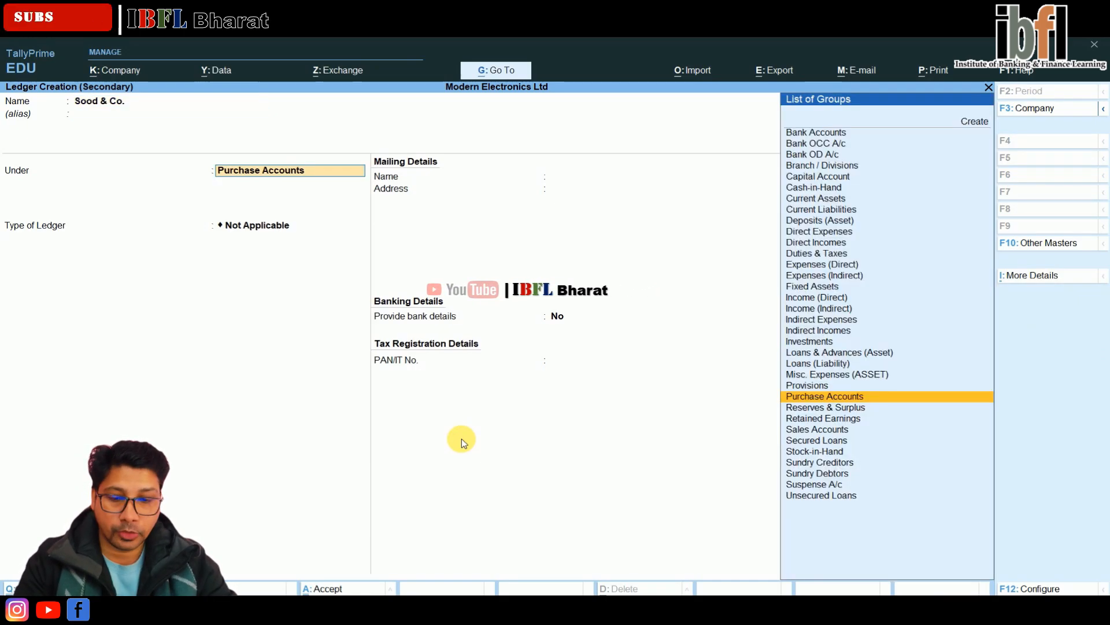
text(Cred)
key(Return)
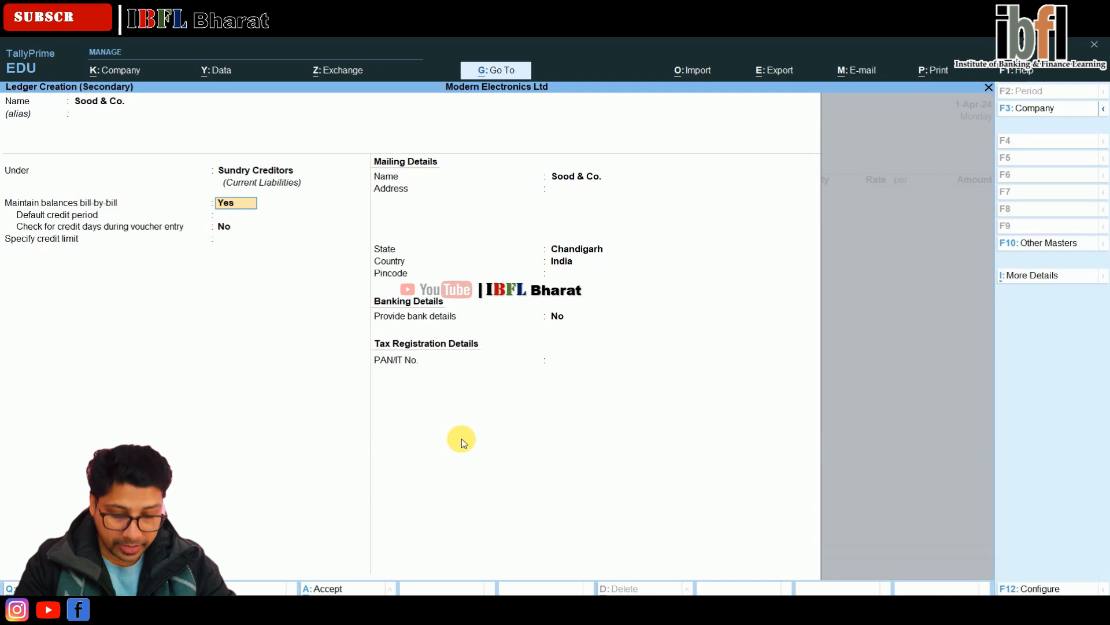
Step: Keep bill-by-bill balances enabled and save the Sood & Co. ledger with its default mailing details
key(Return)
key(Return)
key(Return)
key(Return)
key(Return)
key(Return)
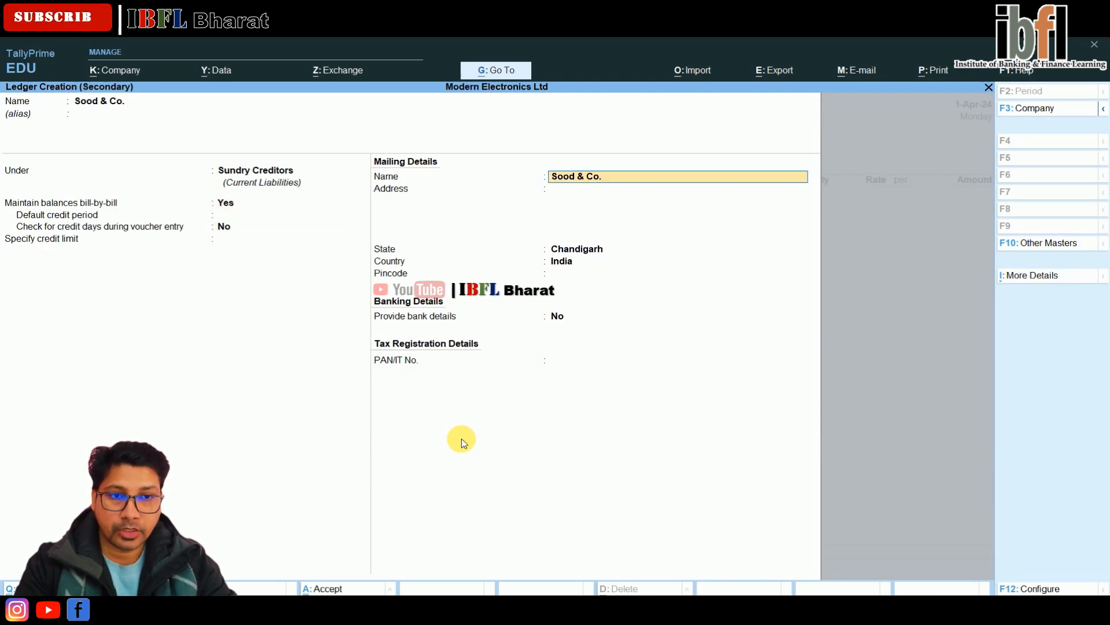
key(Return)
key(Return)
key(Return)
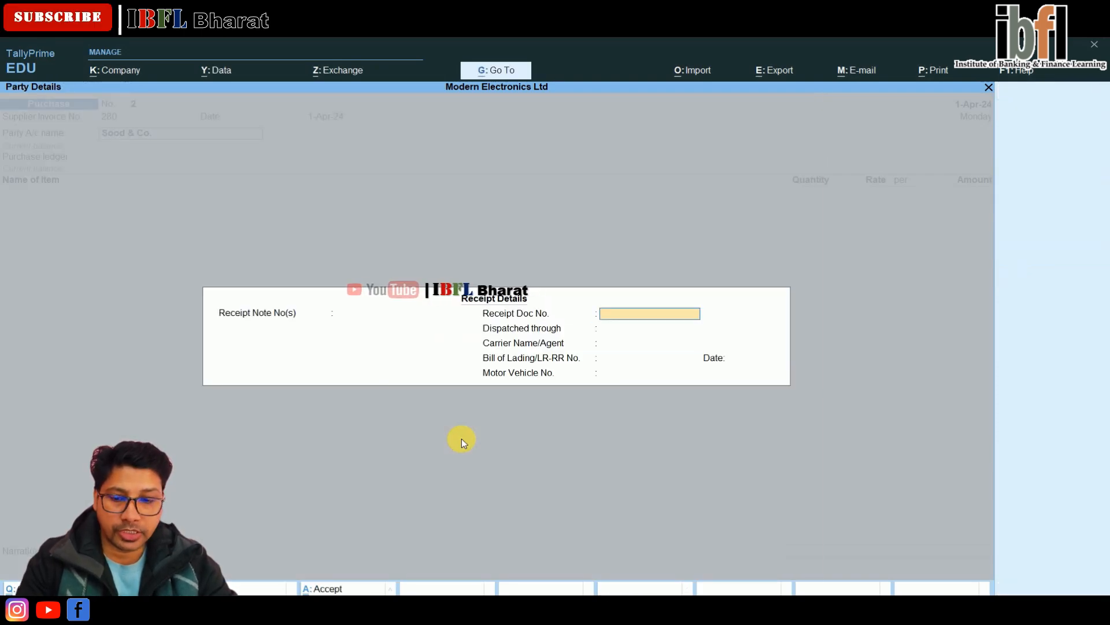
Step: Leave the receipt details blank, accept the default party details for Sood & Co., and use Purchase as the purchase ledger
key(ctrl+a)
key(ctrl+a)
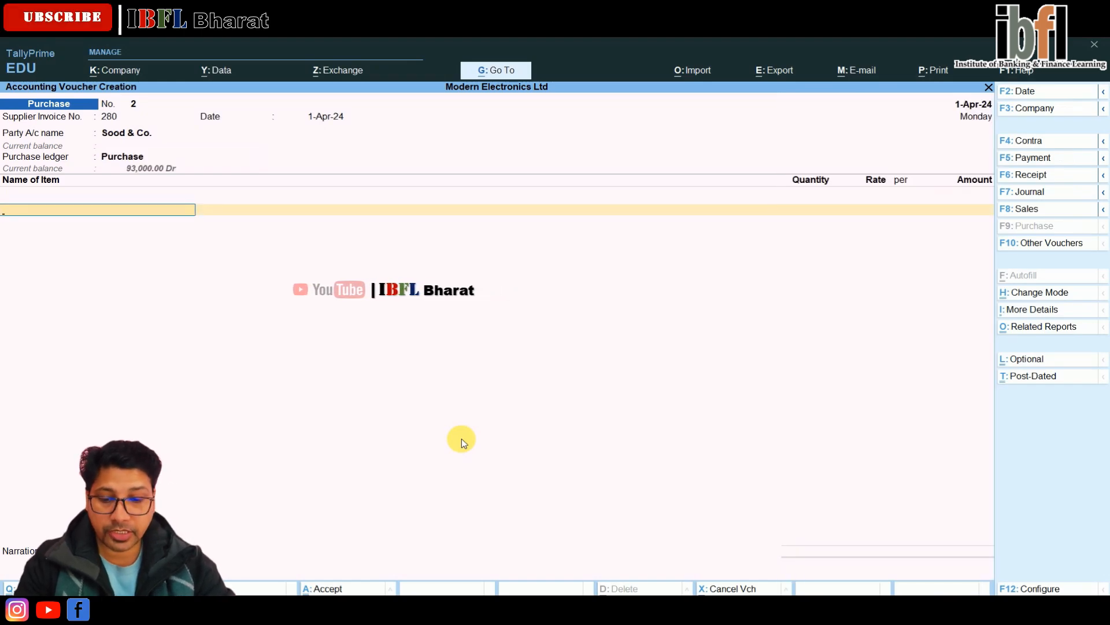
Step: Start creating the stock item LG Refrigerator under Primary with the category Not Applicable
key(alt+c)
text(LG)
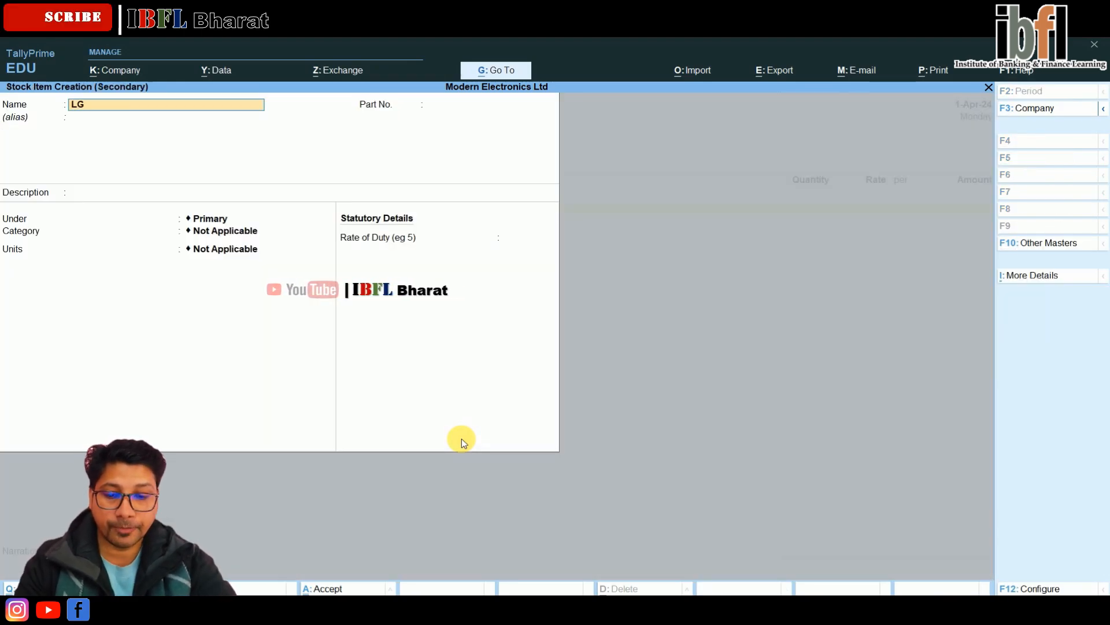
text( Refrigera)
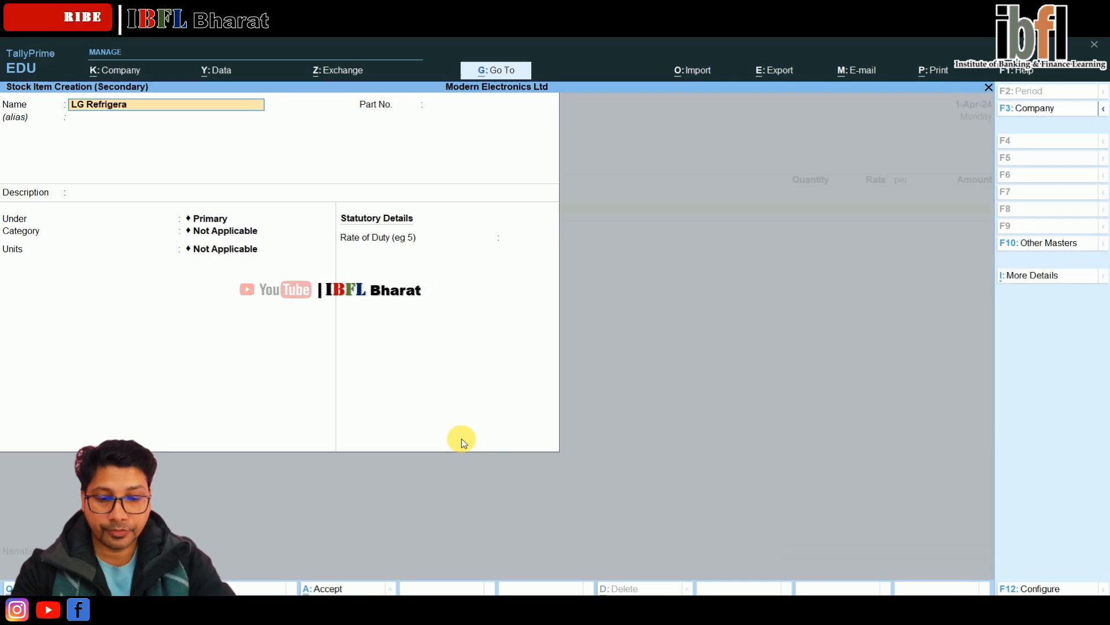
text(tor)
key(Return)
key(Return)
key(Return)
key(Return)
key(Return)
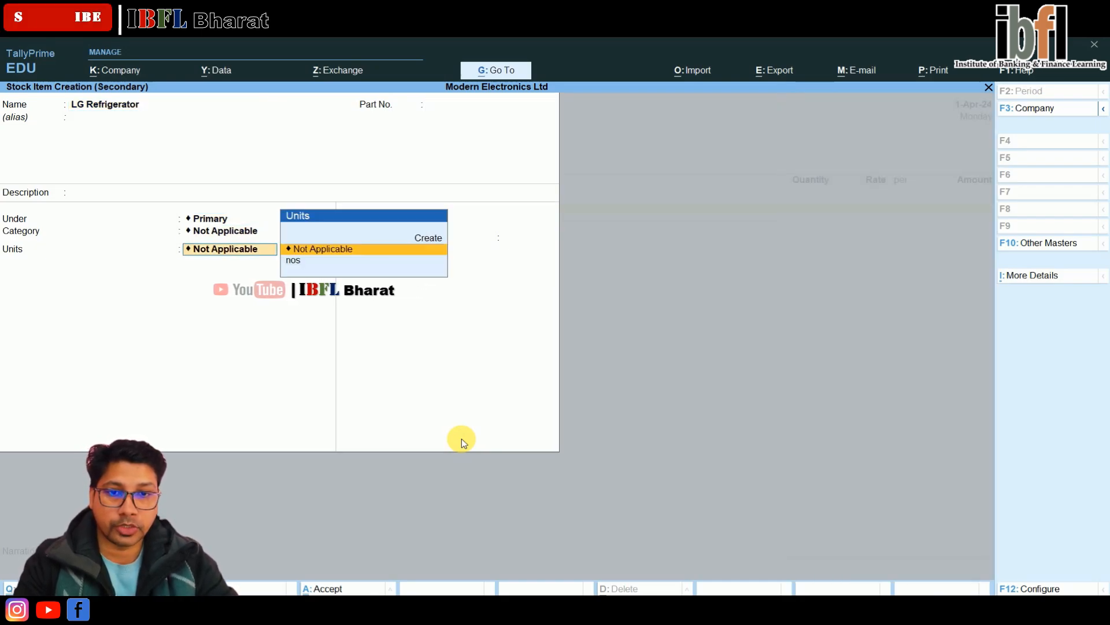
Step: Set the LG Refrigerator's unit to nos and save the stock item, leaving the voucher's item description blank
key(Down)
key(Return)
key(Return)
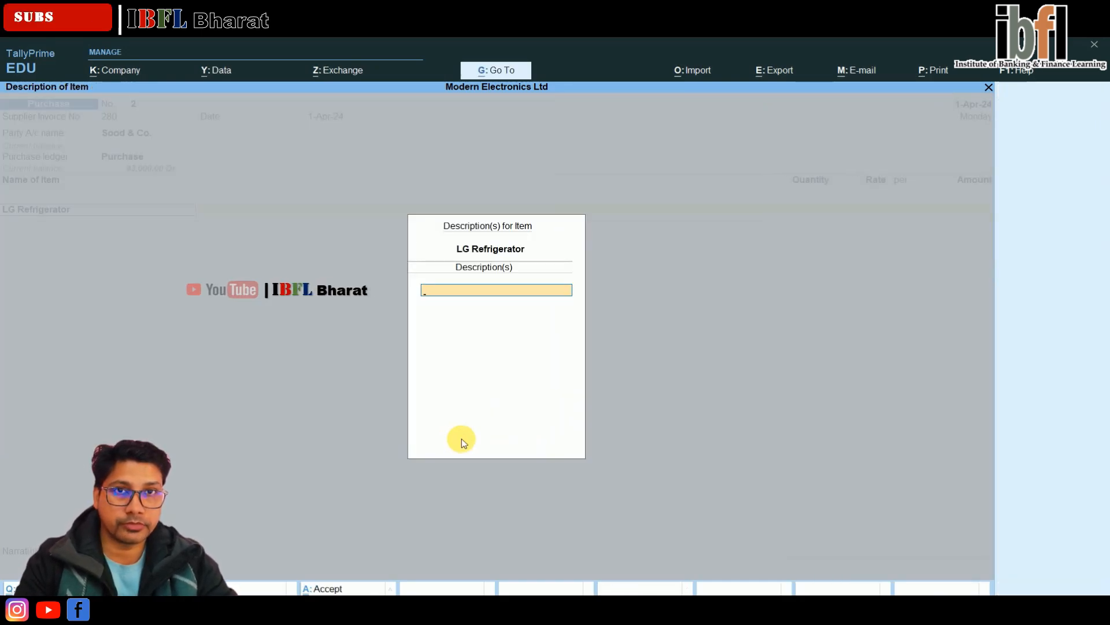
key(Return)
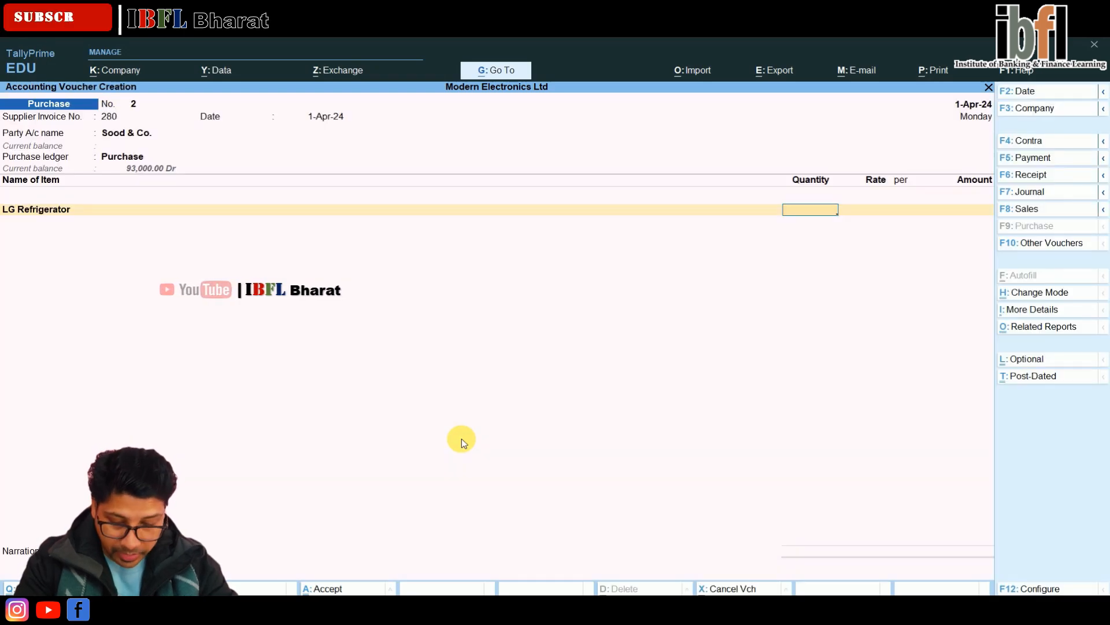
Step: Enter a quantity of 5 nos at a rate of 13,100 per nos for the LG Refrigerator
key(Return)
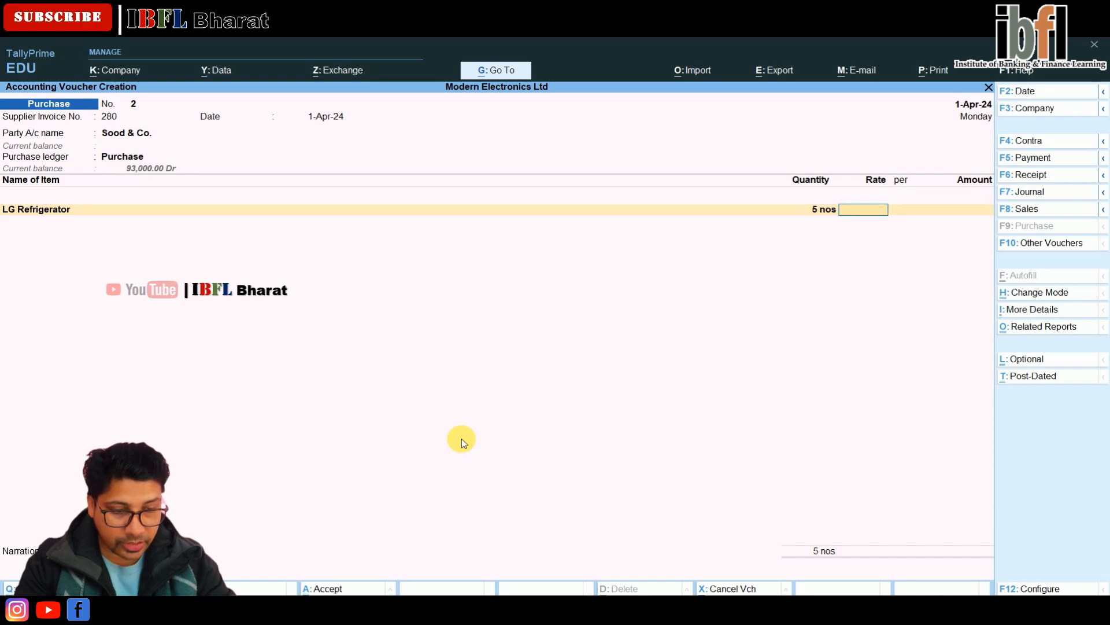
text(13100)
key(Return)
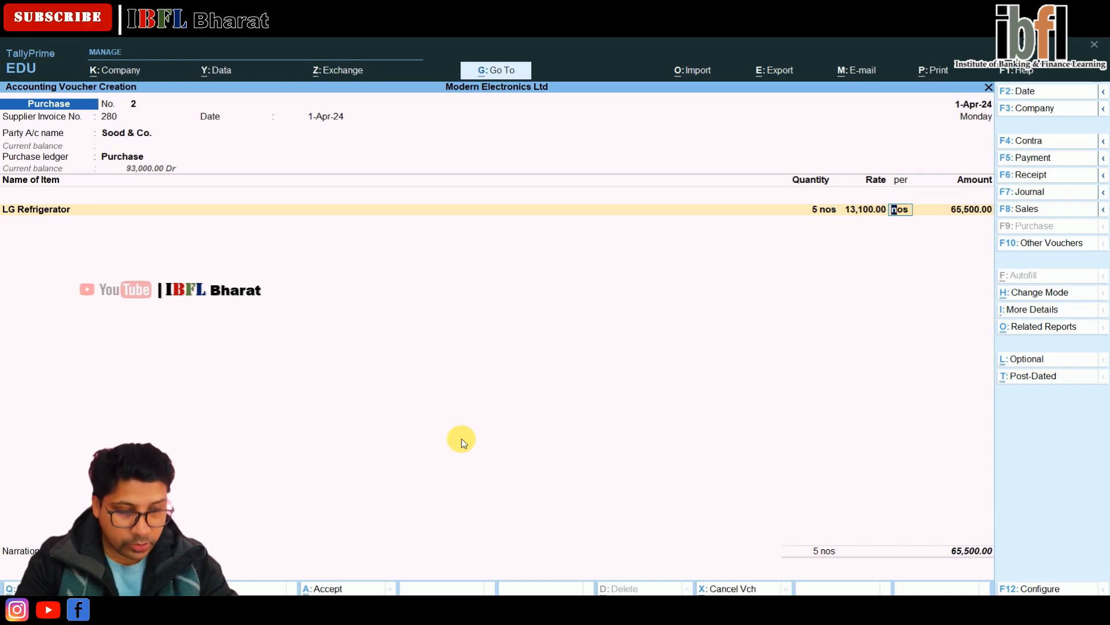
key(Return)
key(Return)
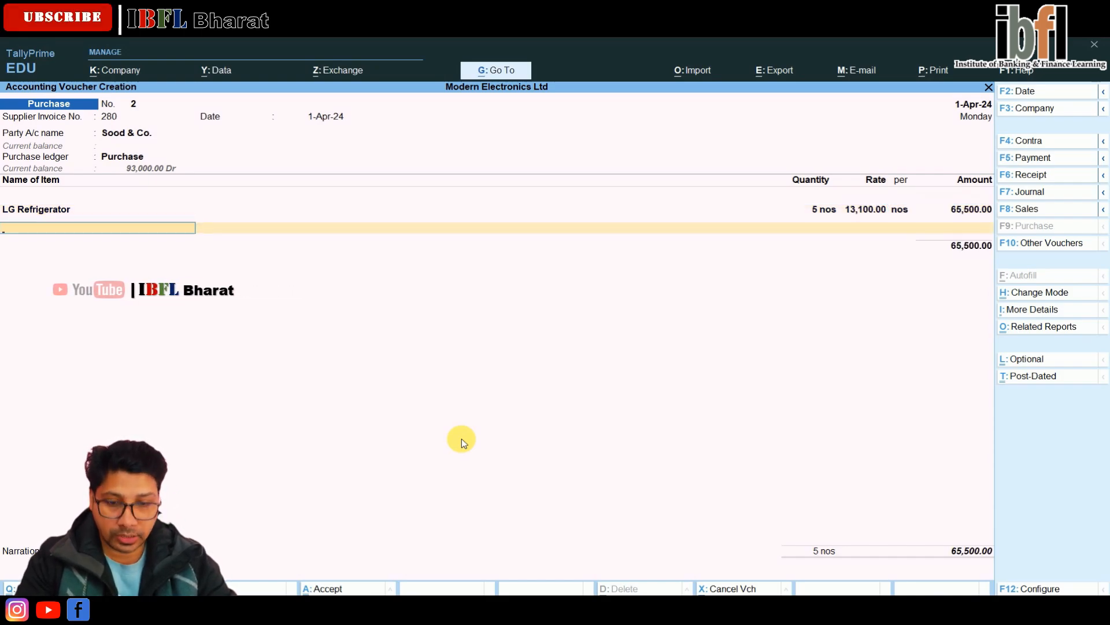
Step: Finish the item list, accept the default bill-wise details for Sood & Co., and save the purchase voucher without a narration
key(Return)
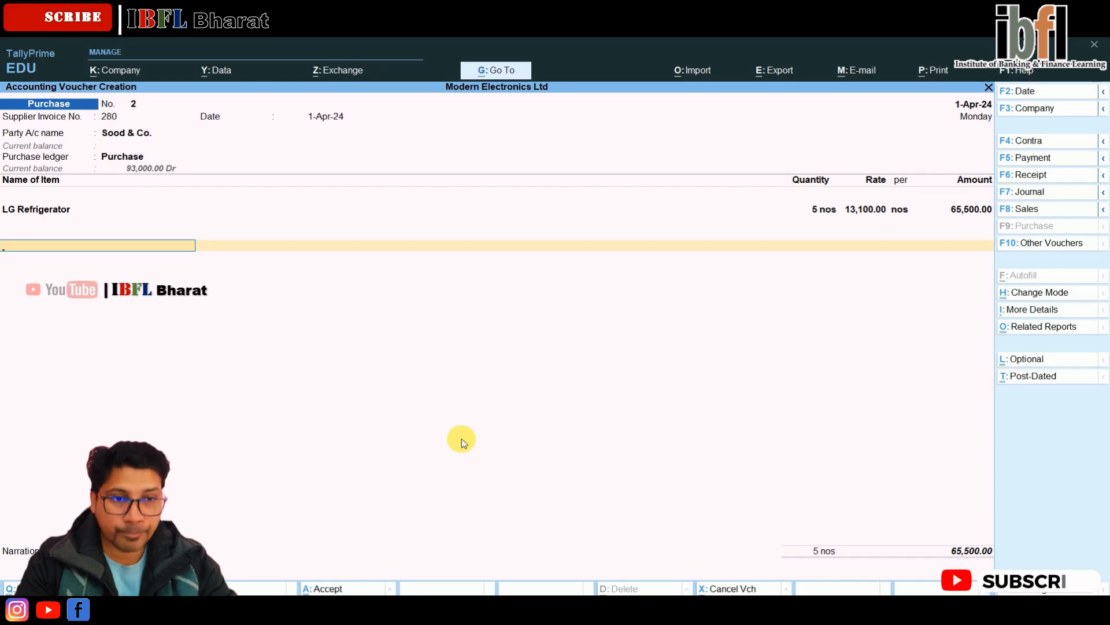
key(Return)
key(Return)
key(Return)
key(Return)
key(Return)
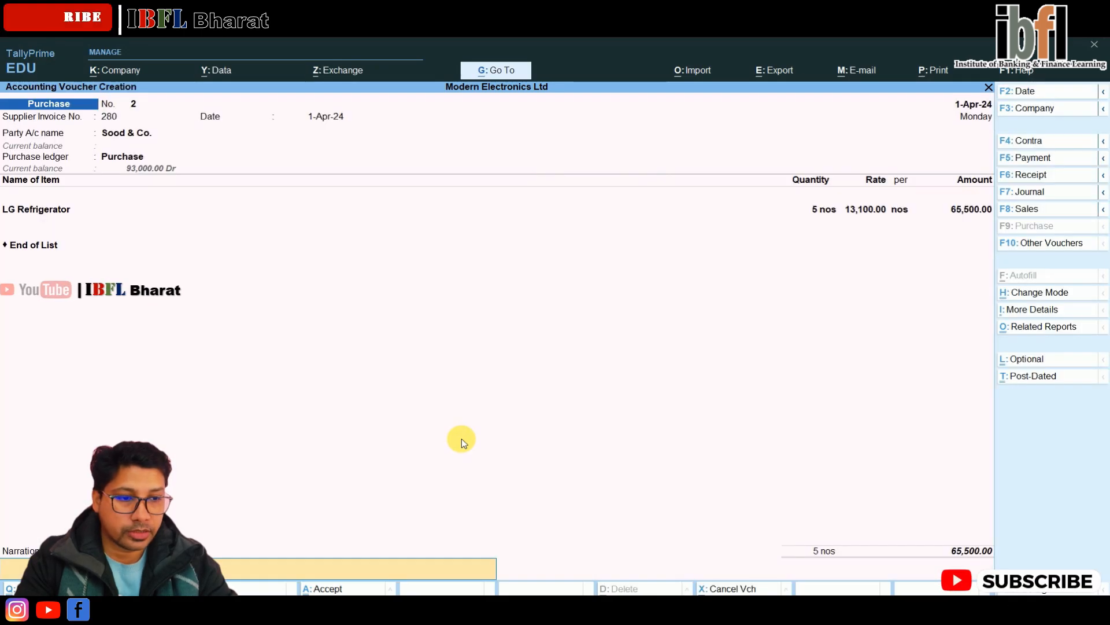
key(Return)
key(Return)
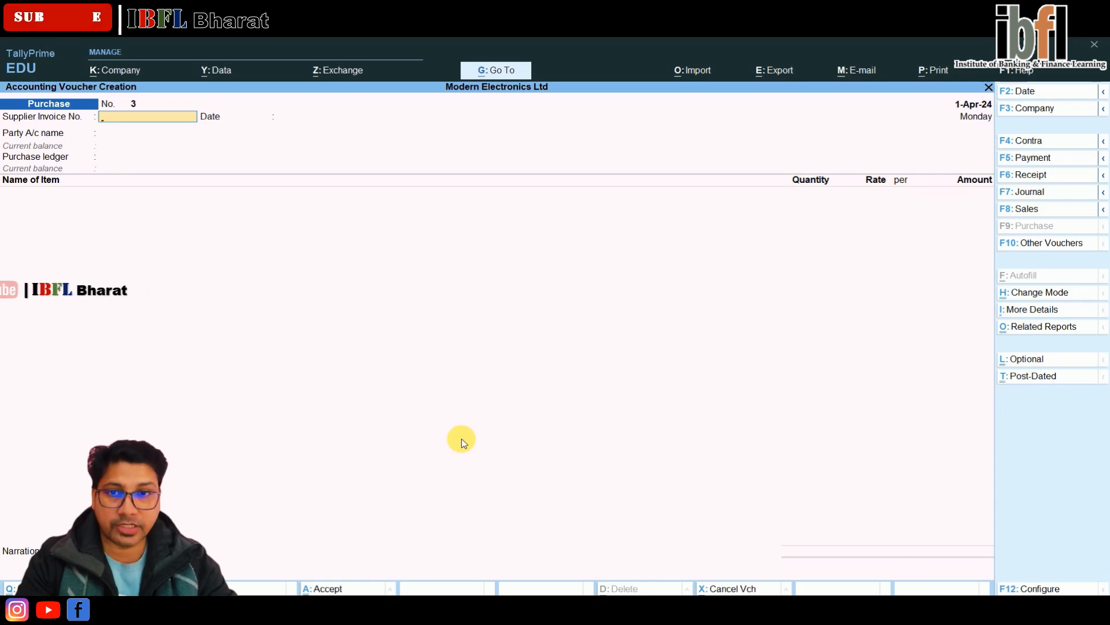
Step: Start a payment voucher and debit VK Corporation with 40,000
key(F5)
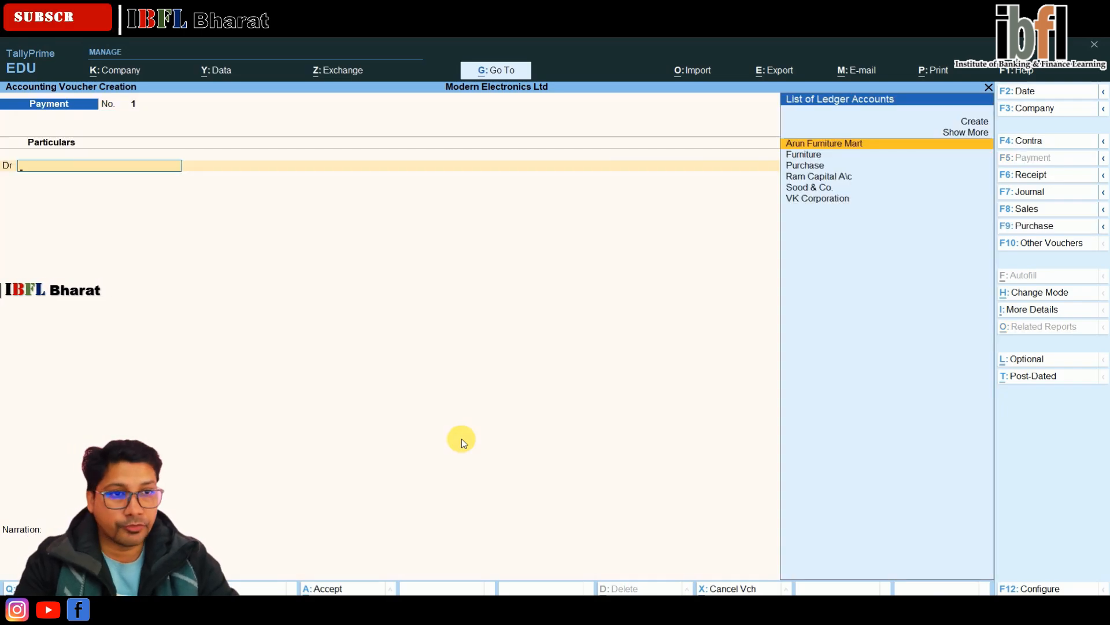
key(Down)
key(Down)
key(Down)
key(Down)
key(Down)
key(Return)
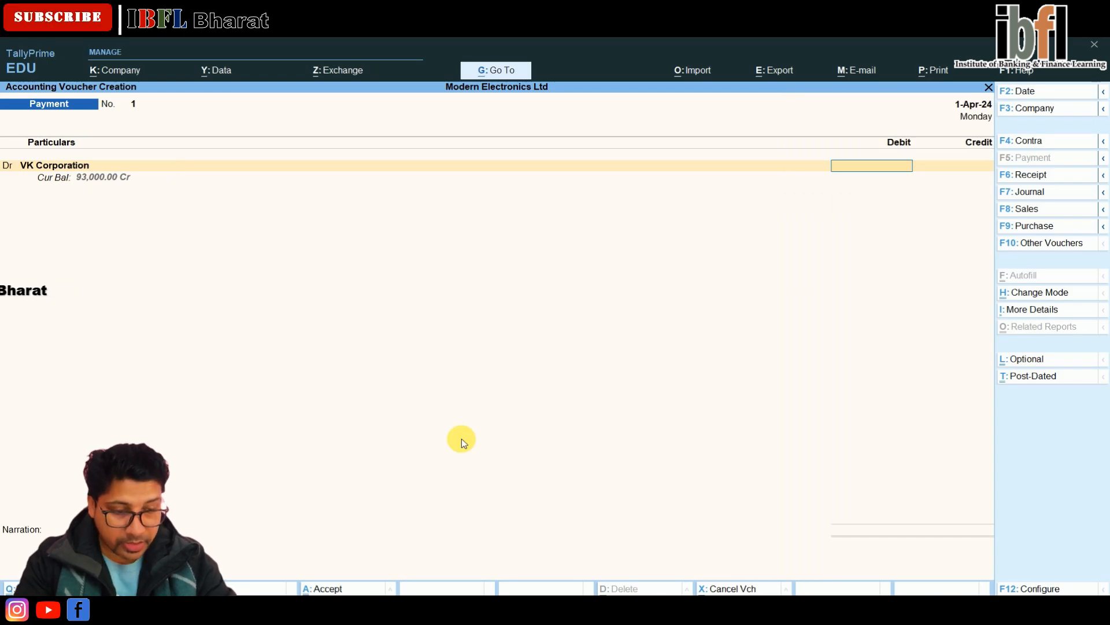
key(Return)
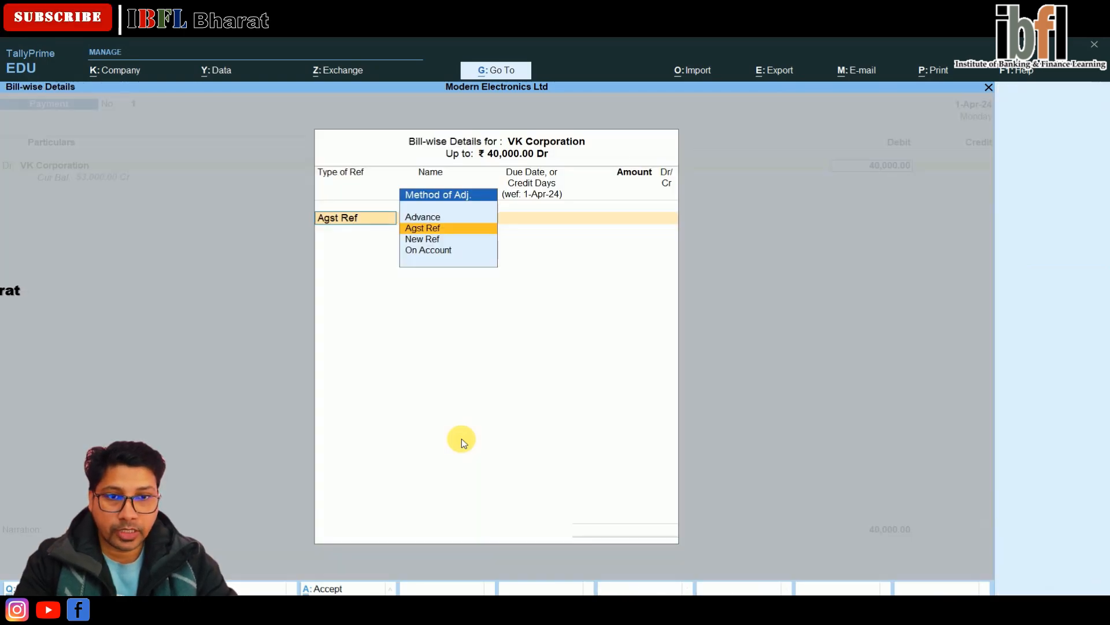
Step: Allocate the 40,000 payment to VK Corporation as Agst Ref against bill 564
key(Return)
key(Return)
key(Return)
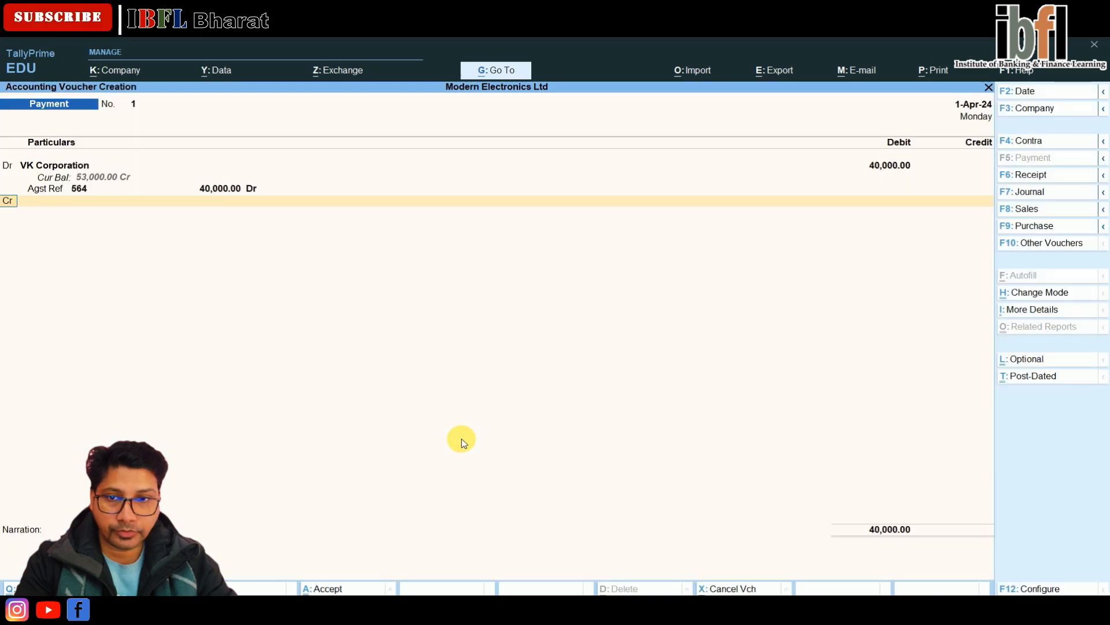
Step: Credit Axis Bank with 40,000 as a cheque transaction with the cheque range Not Applicable
key(Down)
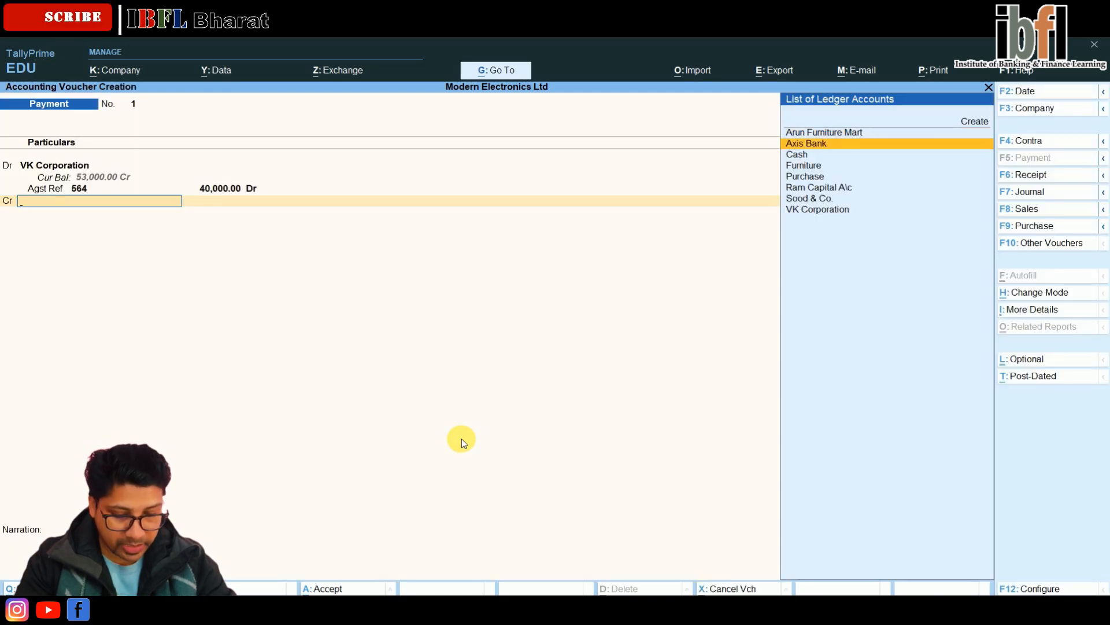
key(Return)
key(Return)
key(Return)
key(Return)
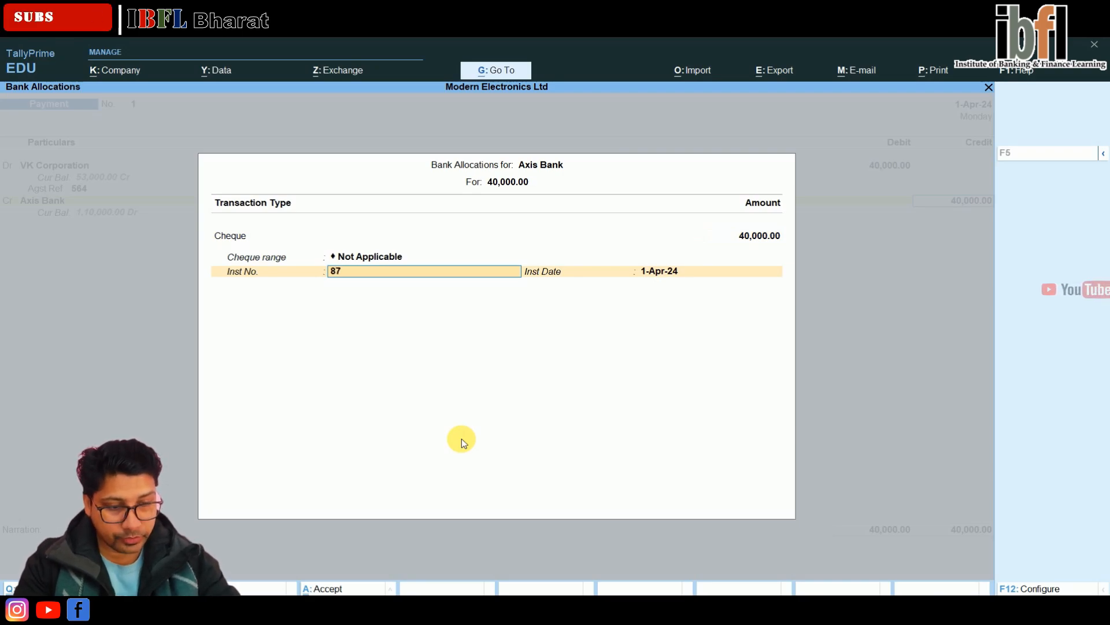
Step: Enter the cheque's instrument number with the date 1-Apr-24 and save the payment voucher without a narration
key(Return)
key(Return)
key(Return)
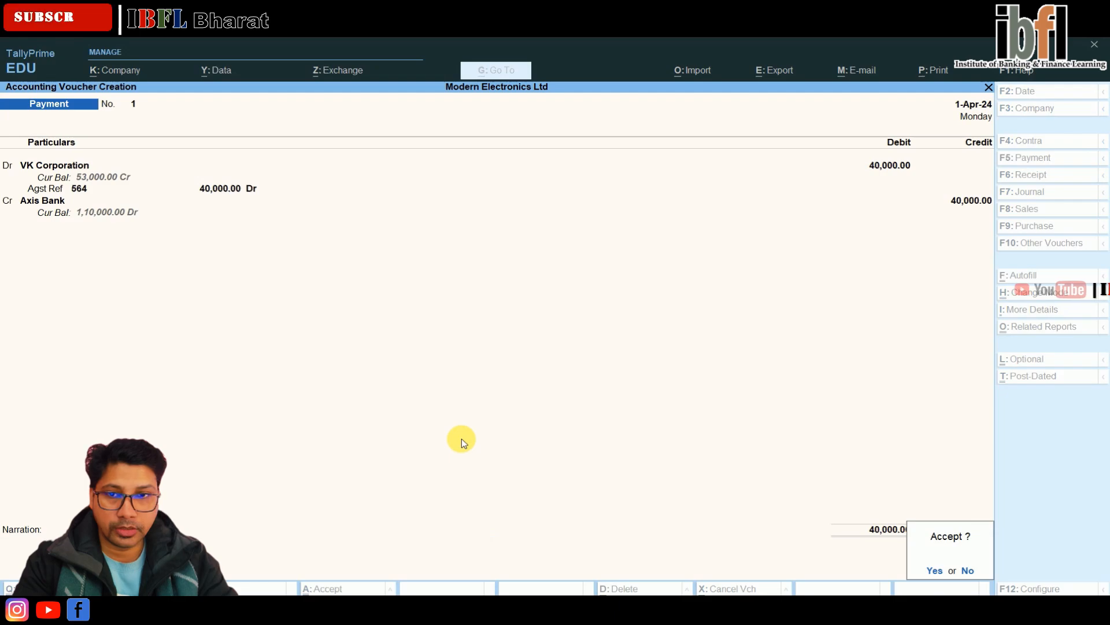
key(Return)
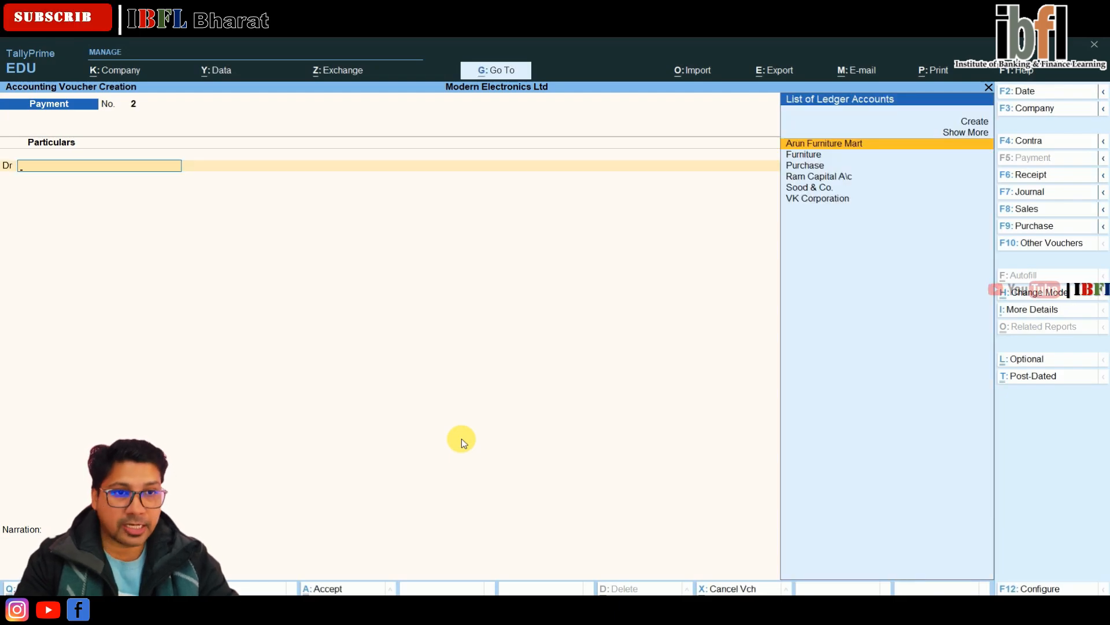
Step: Set the voucher date to 2-Apr-24 and start a sales voucher with Cash as the party, leaving dispatch details blank
key(F2)
key(Return)
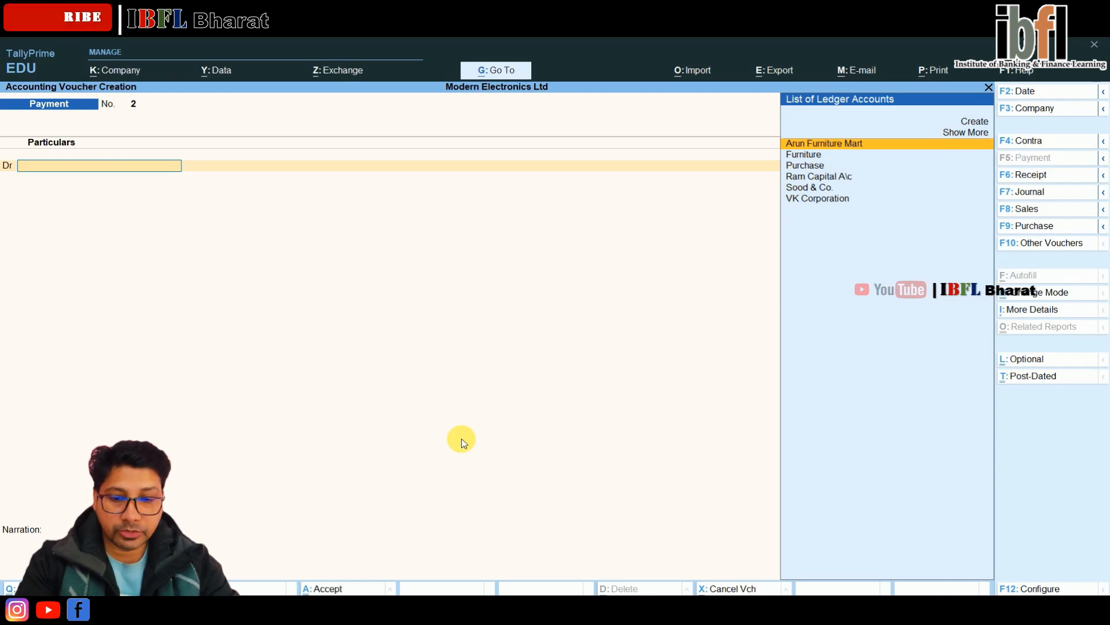
key(F8)
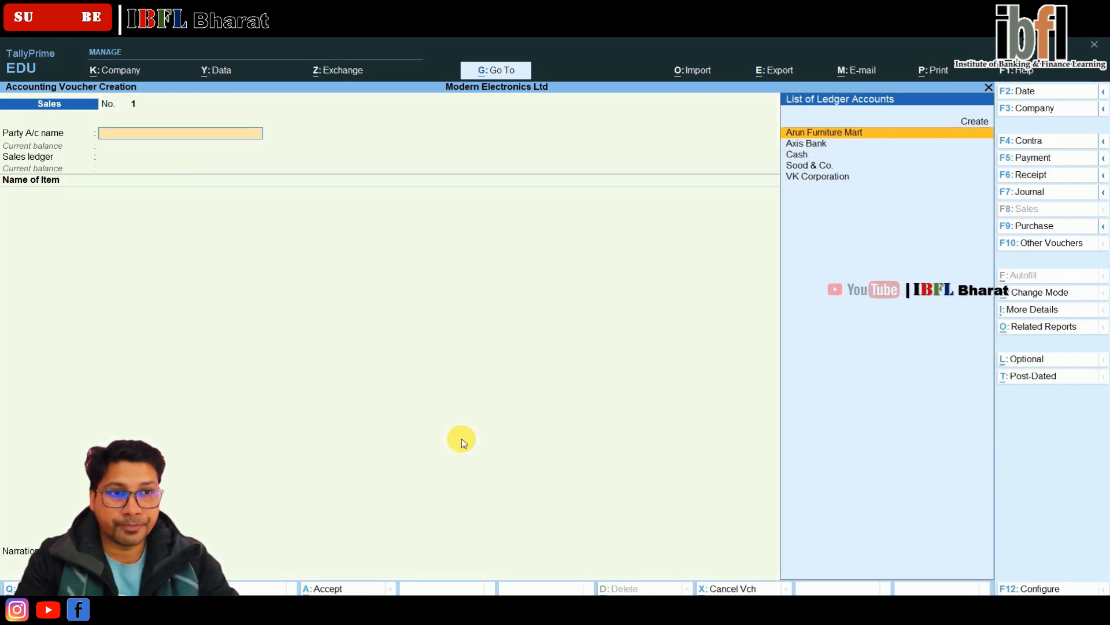
key(Down)
key(Down)
key(Return)
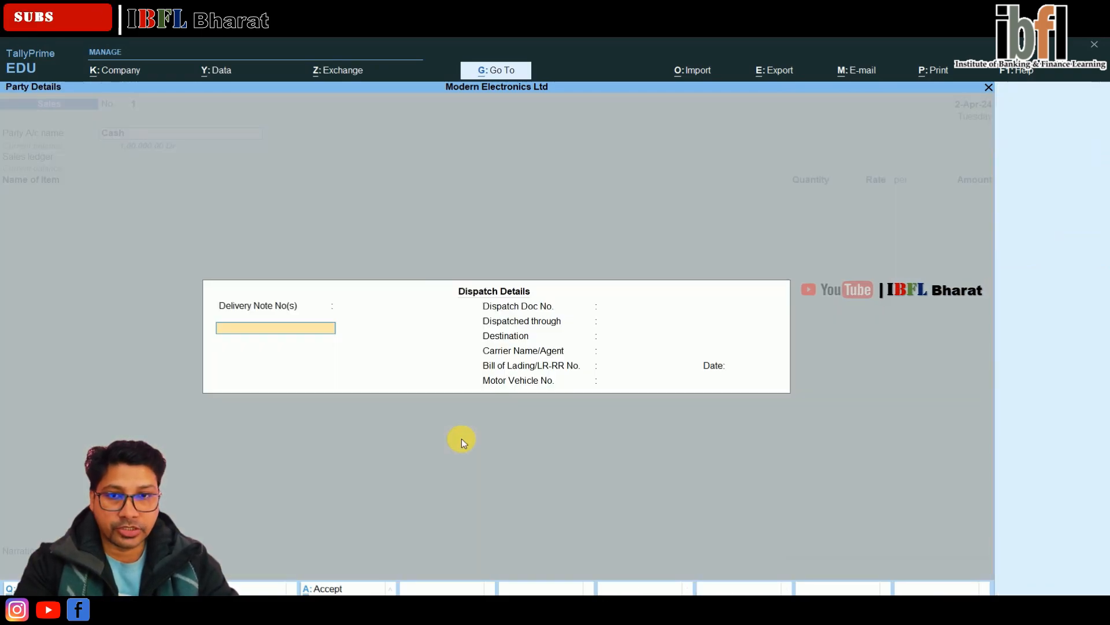
key(Return)
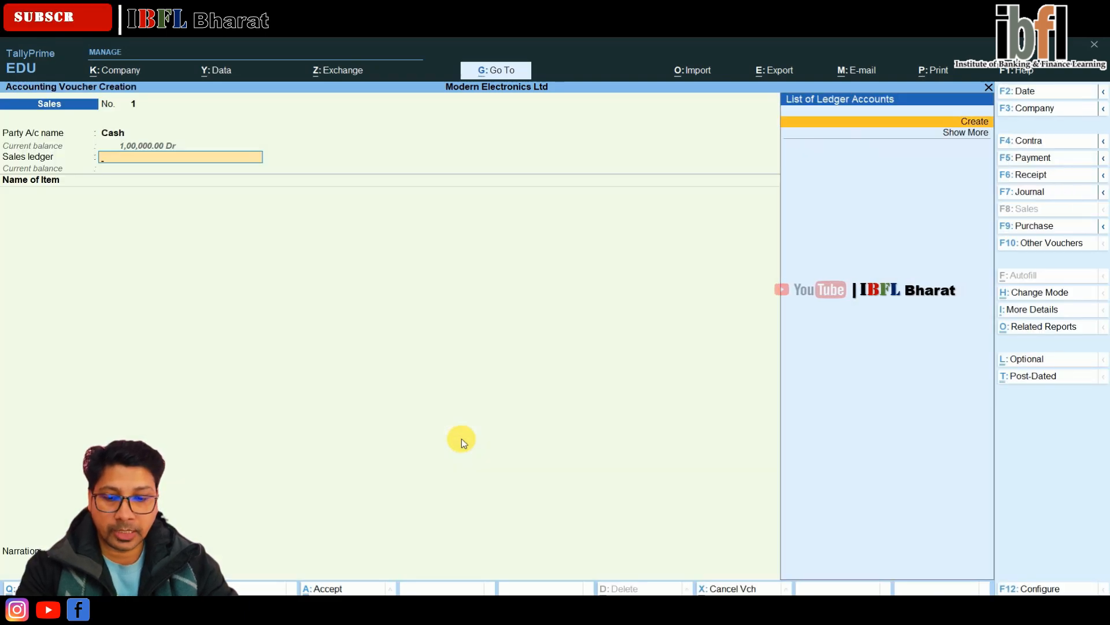
Step: Create a ledger named Sales under Sales Accounts and use it as the voucher's sales ledger
text(Sales)
key(alt+c)
key(Return)
key(Return)
text(Sales)
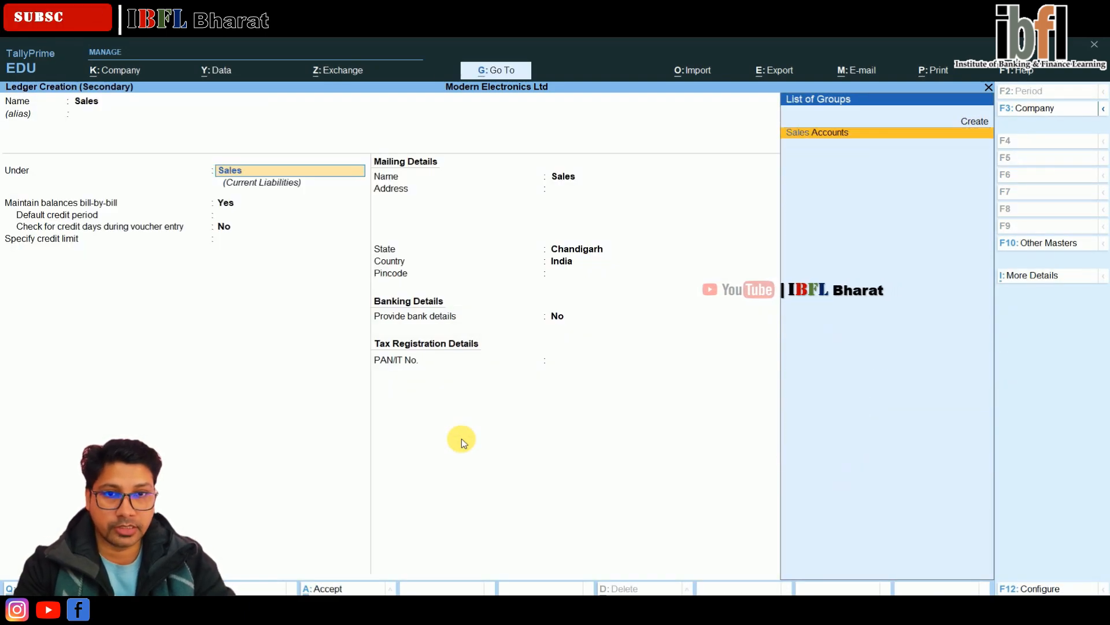
key(Return)
key(ctrl+a)
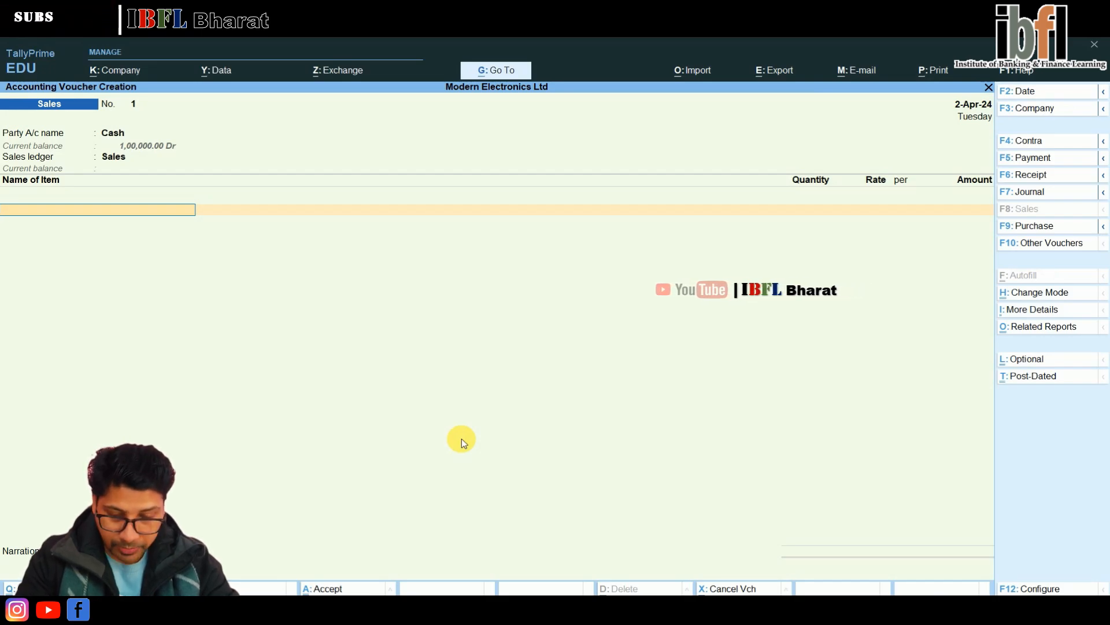
Step: Add Sony LED TV to the cash sale with a quantity of 2 nos at a rate of 43,000
text(S)
key(Return)
key(Return)
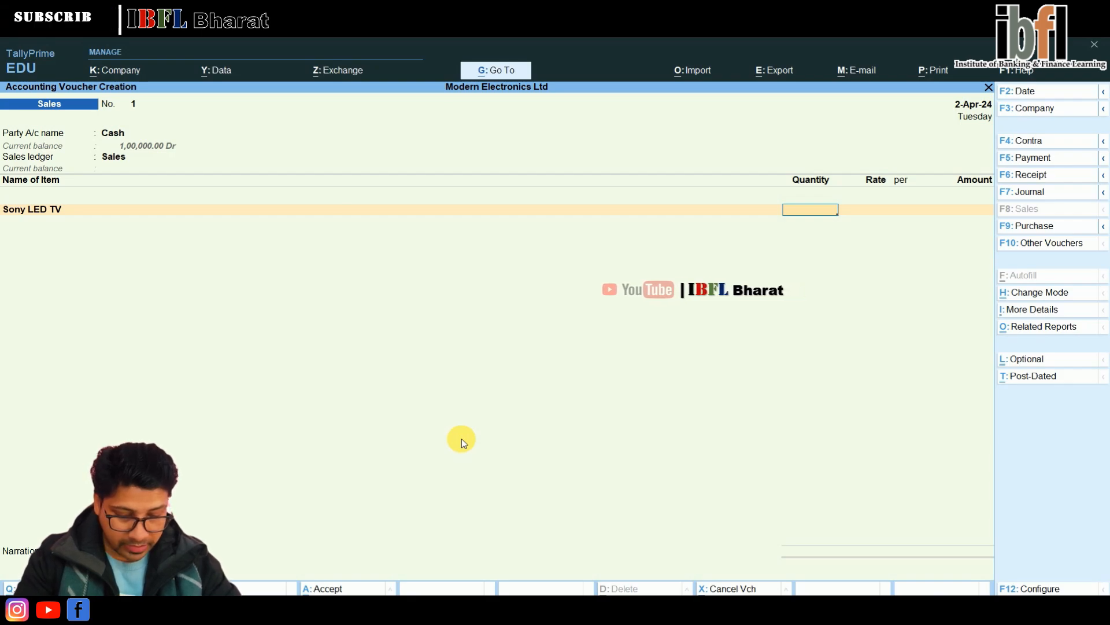
text(2)
key(Return)
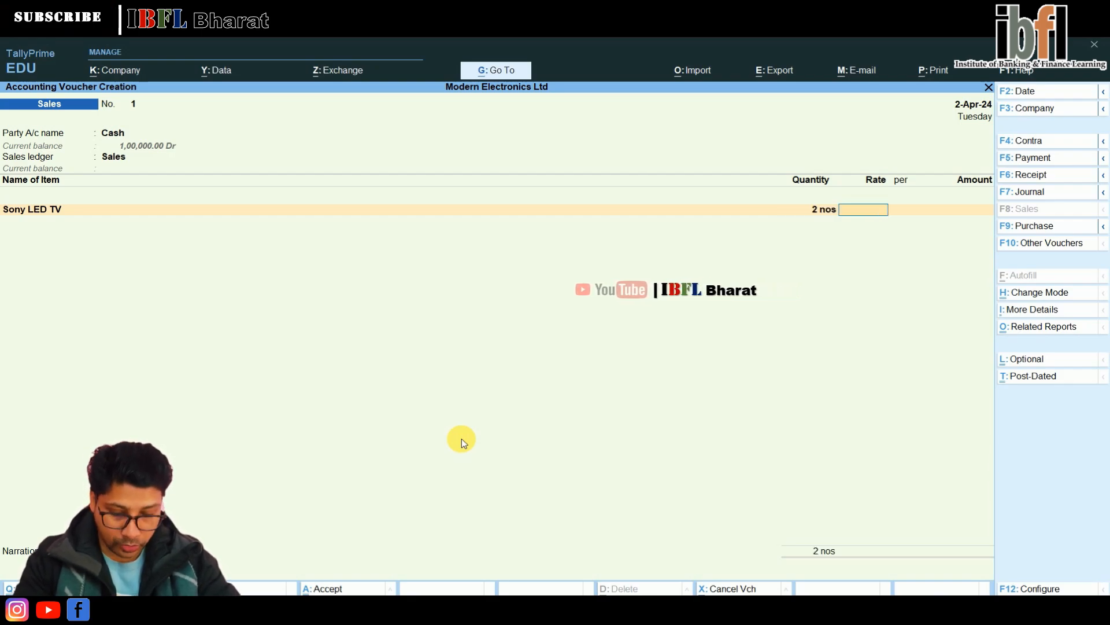
text(43000)
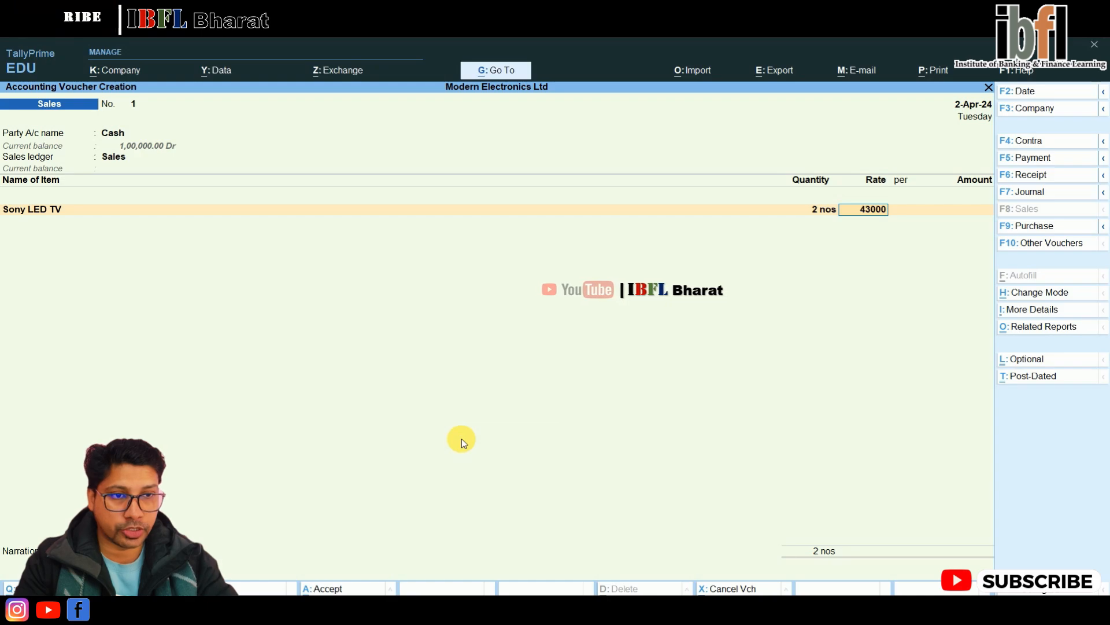
key(Return)
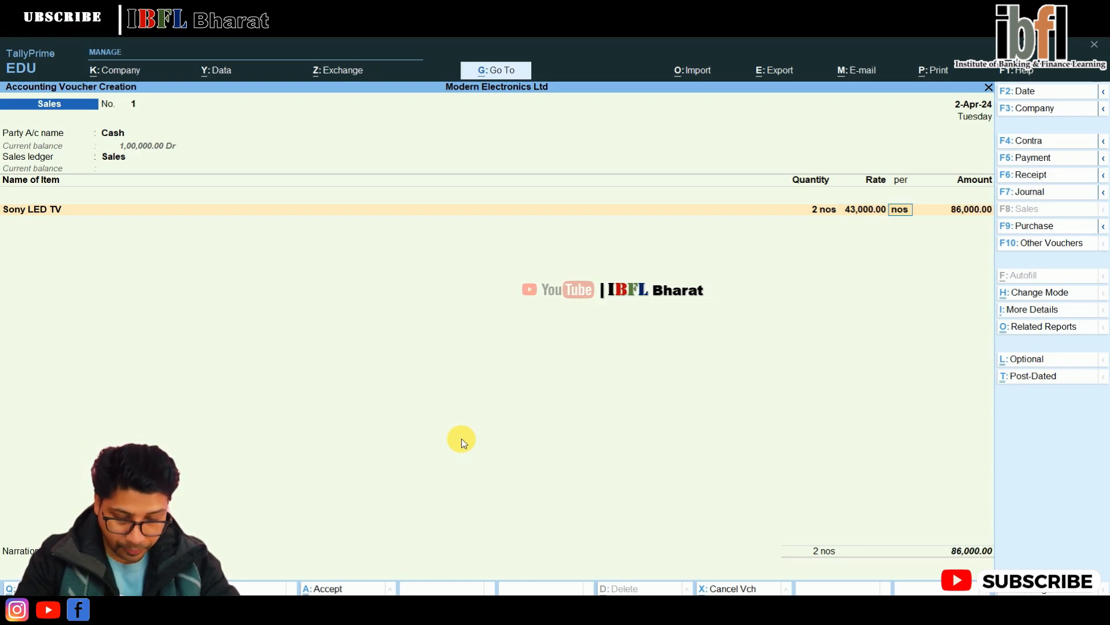
key(Return)
key(Return)
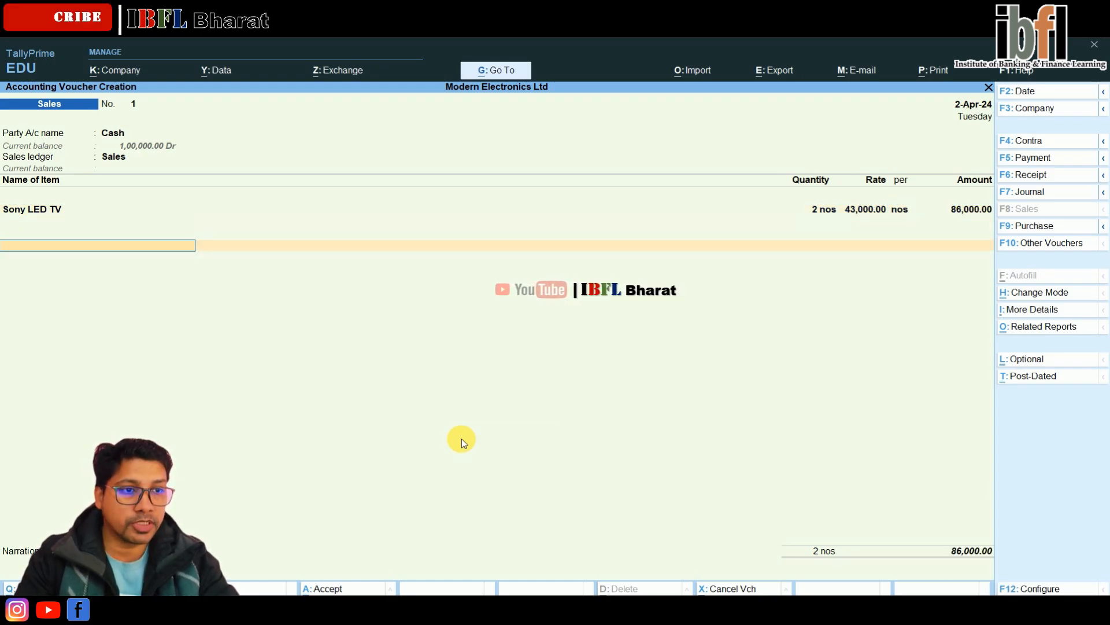
Step: End the item list and save the cash sales voucher without a narration
key(Return)
key(Return)
key(y)
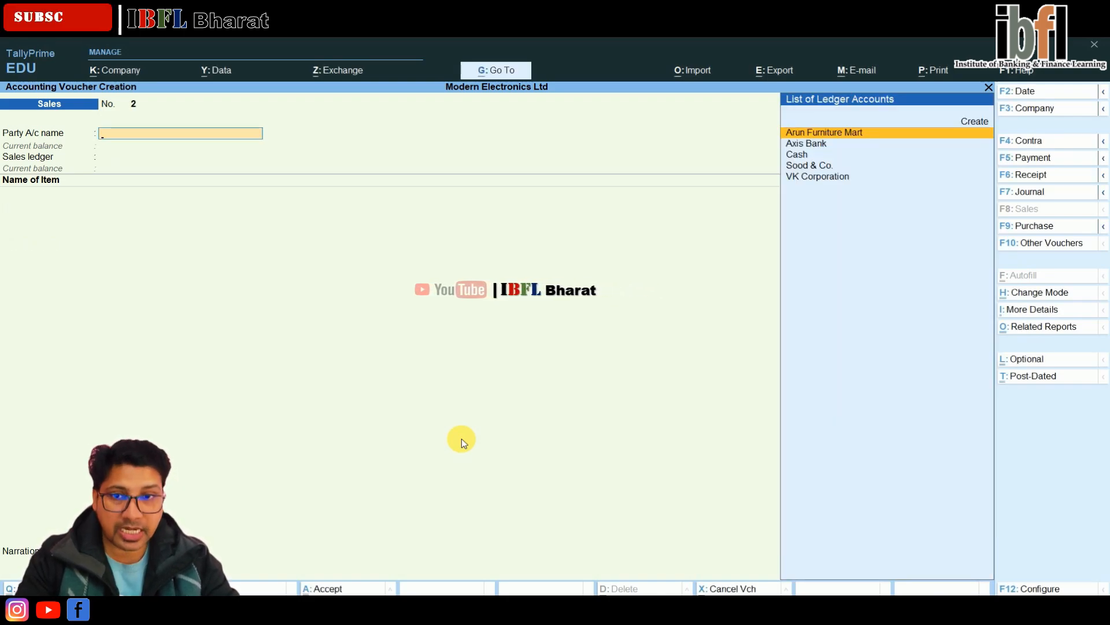
Step: Create a ledger with the customer's full name under Sundry Debtors as the party of the second sales voucher
key(Up)
key(Return)
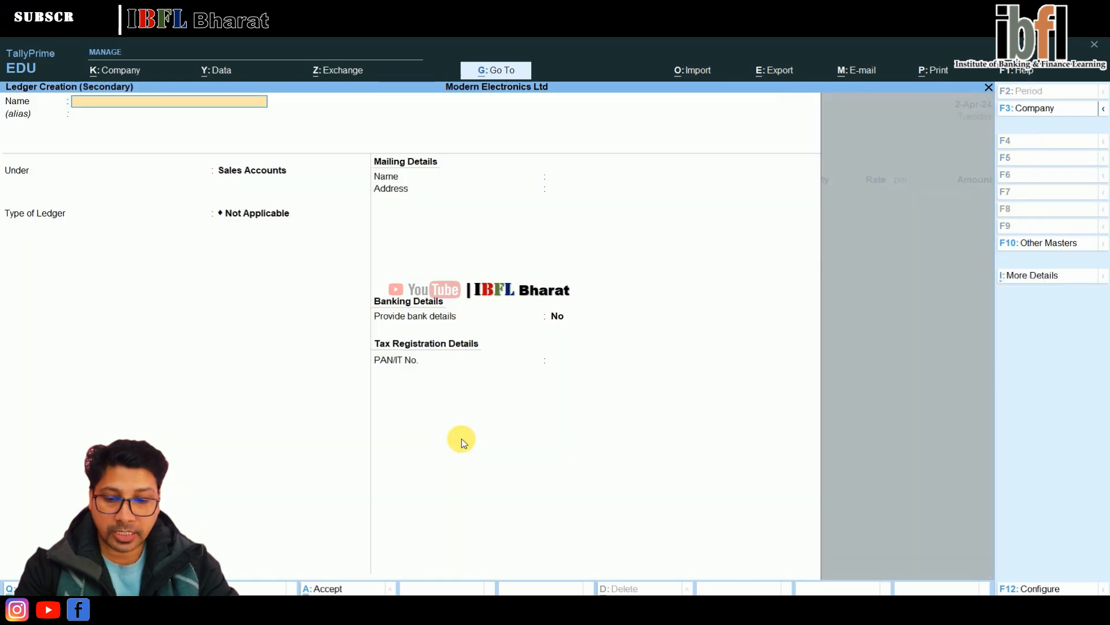
text(Sanjeev)
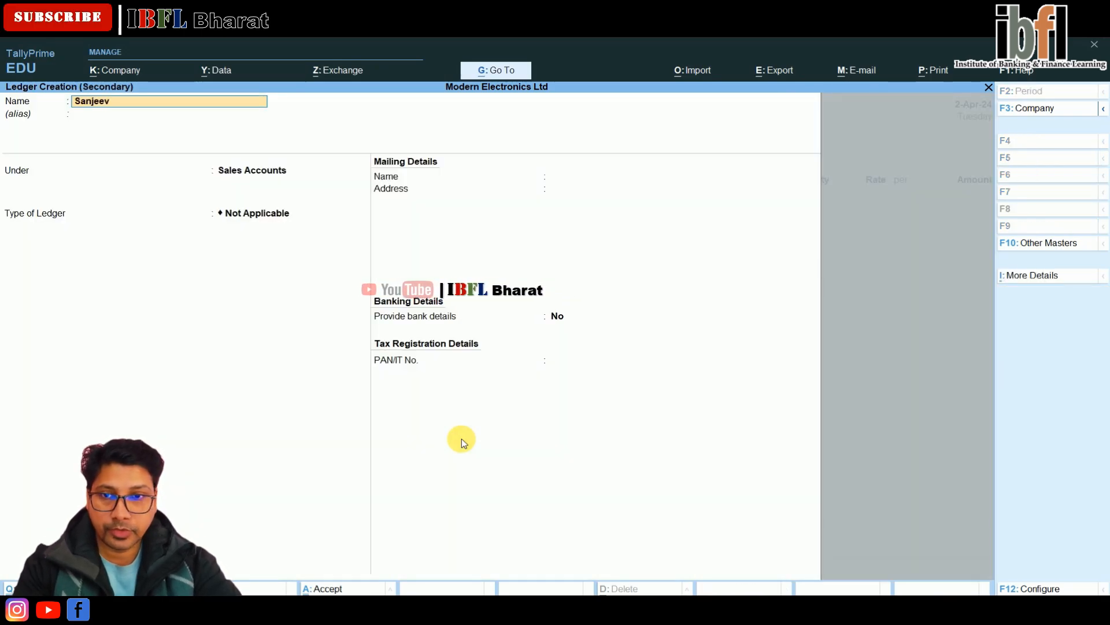
text( Kumar)
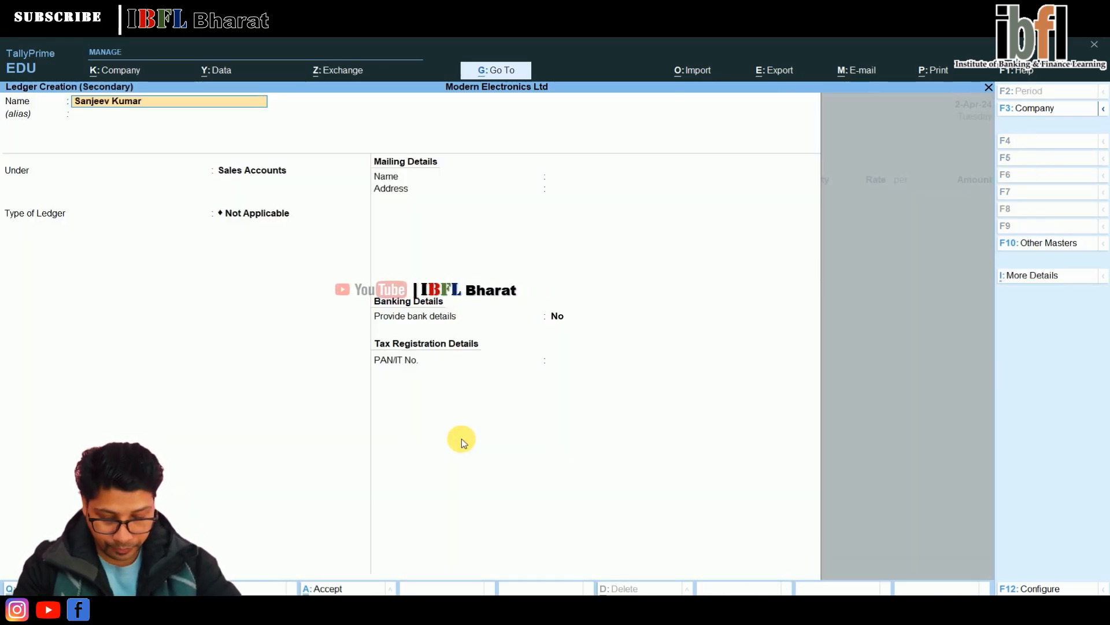
key(Return)
key(Return)
text(De)
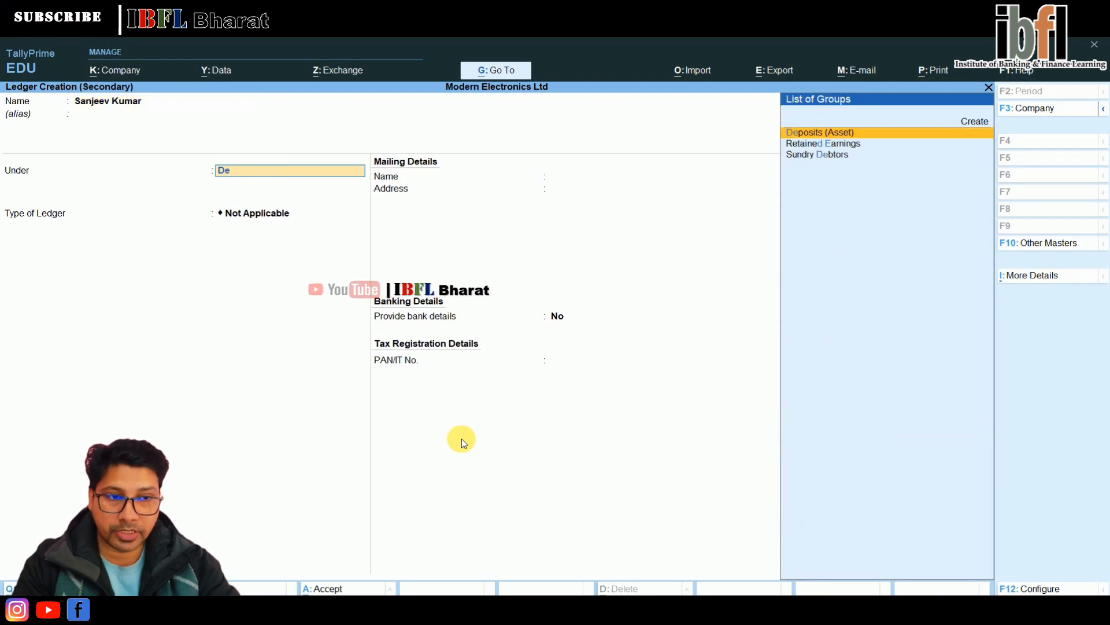
text(b)
key(Return)
key(ctrl+a)
Step: Accept the customer's dispatch and party details without entries and choose Sales as the sales ledger
key(Return)
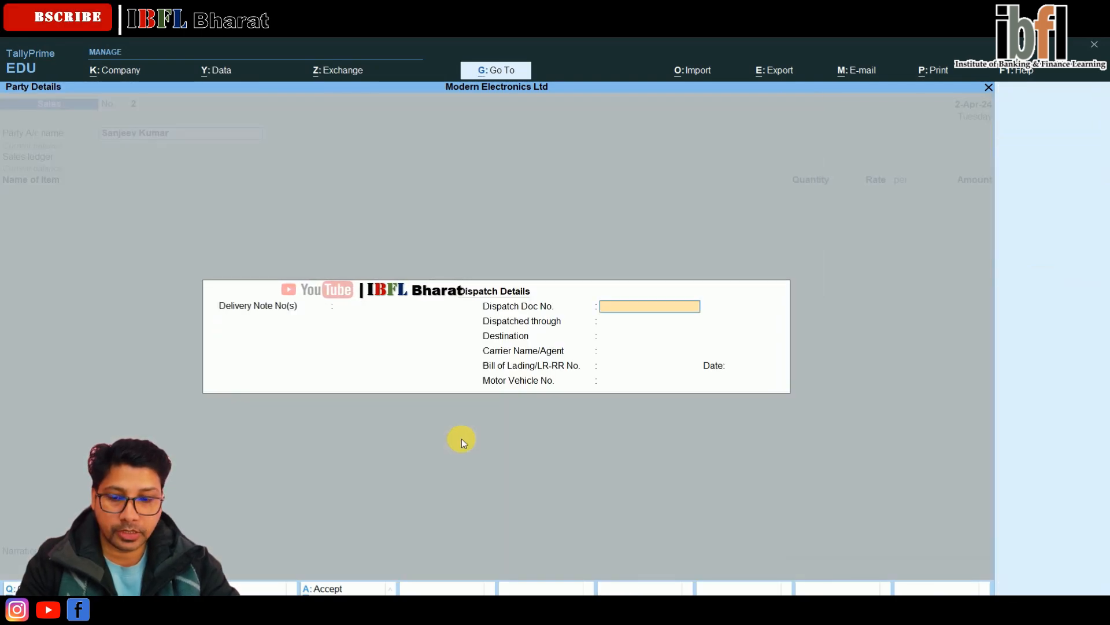
key(ctrl+a)
key(ctrl+a)
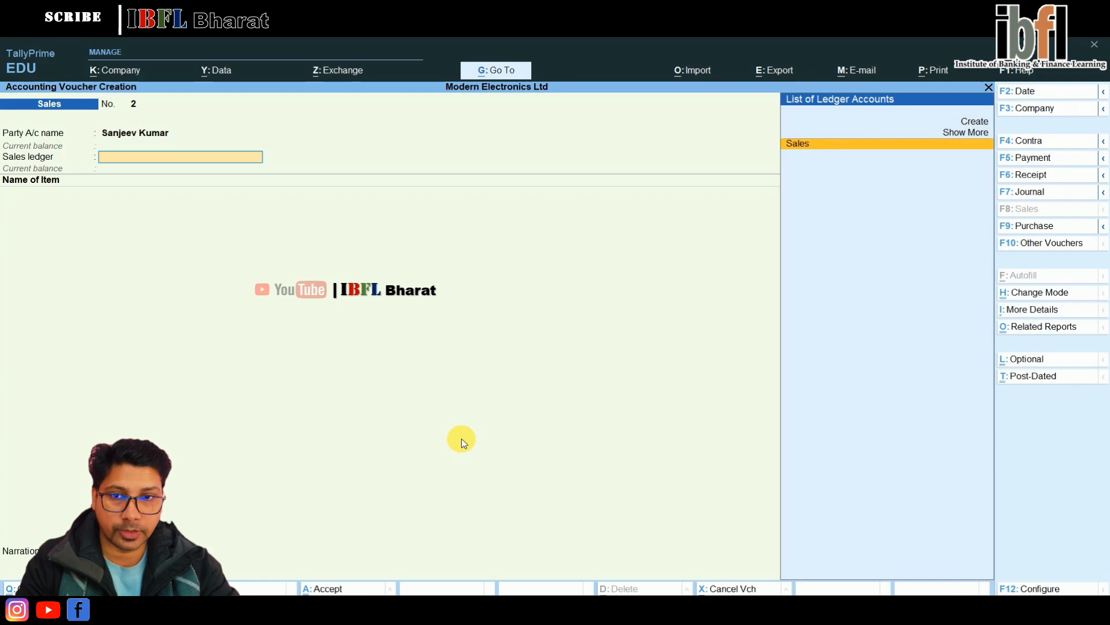
key(Return)
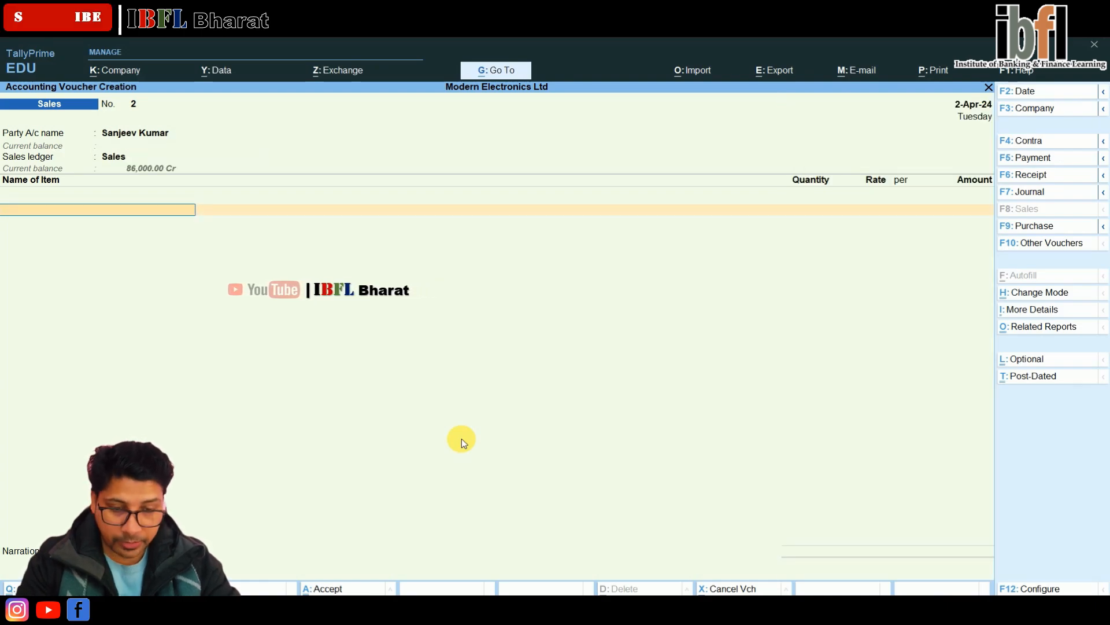
Step: Add LG Refrigerator to the credit sale with a quantity of 3 nos at a rate of 21,000
text(lg)
key(Return)
key(Return)
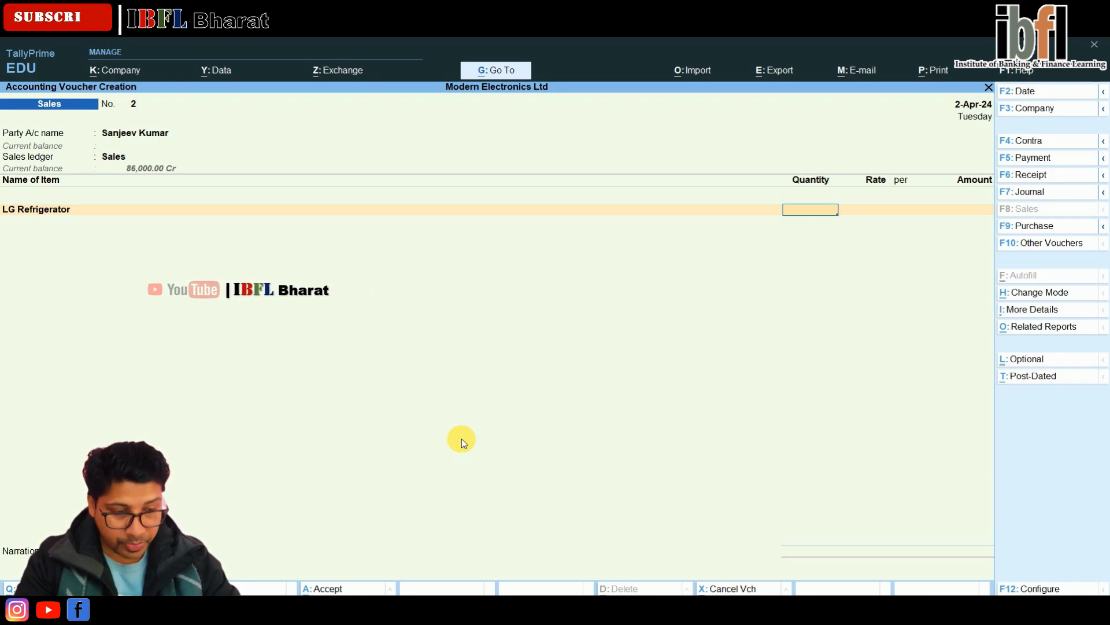
text(3)
key(Return)
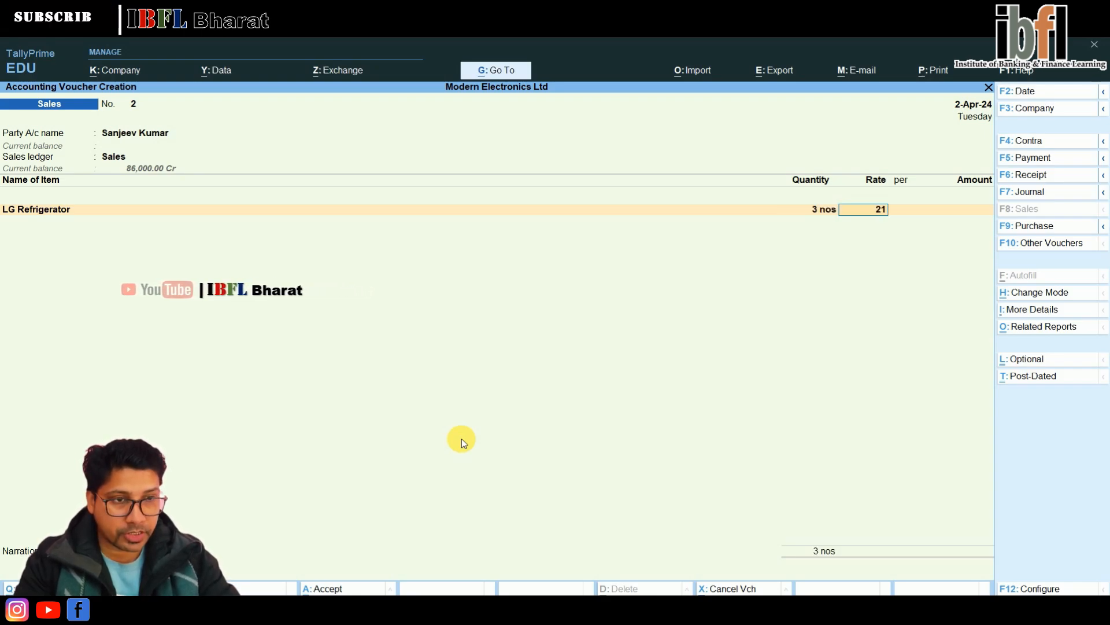
text(21,000)
key(Return)
key(Return)
key(Return)
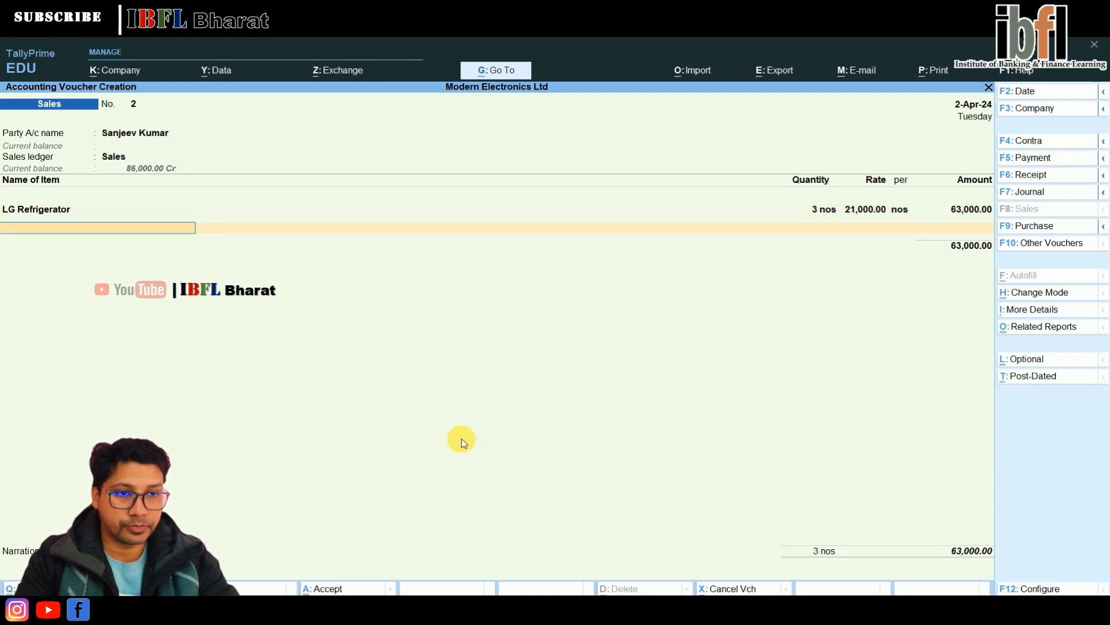
Step: Allocate the 63,000 credit sale to New Ref 1002 and save the sales voucher without a narration
key(Return)
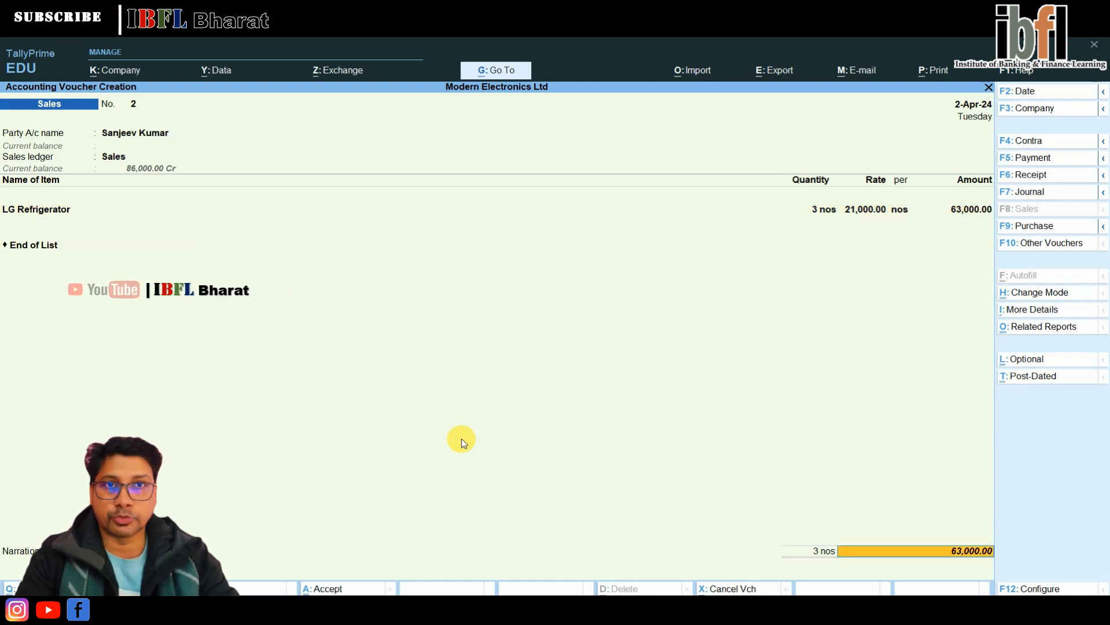
key(Return)
key(Return)
key(BackSpace)
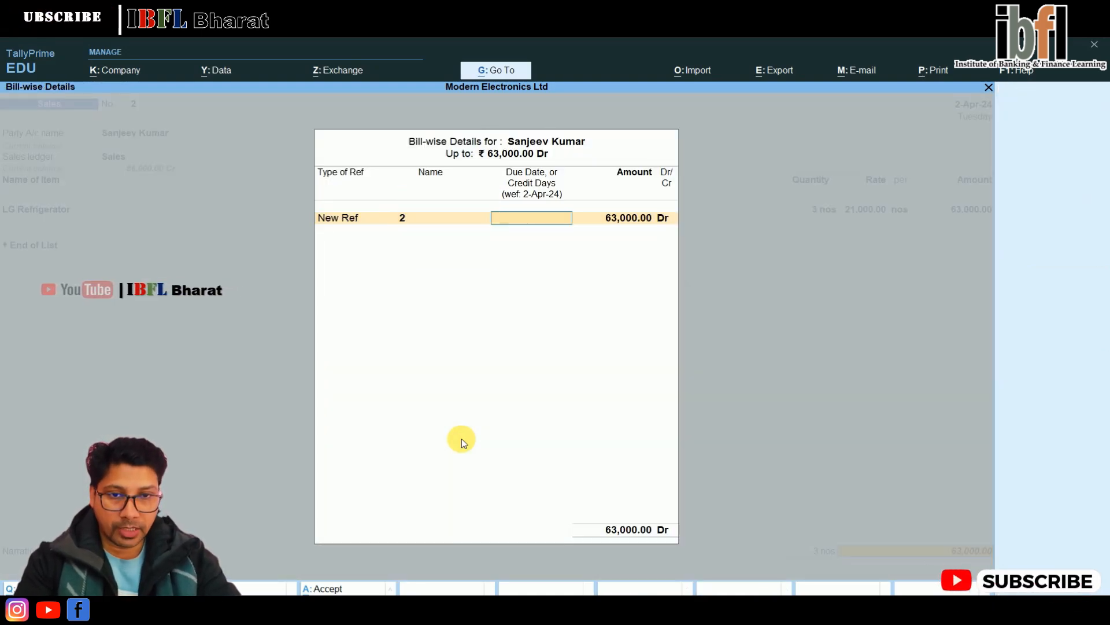
key(BackSpace)
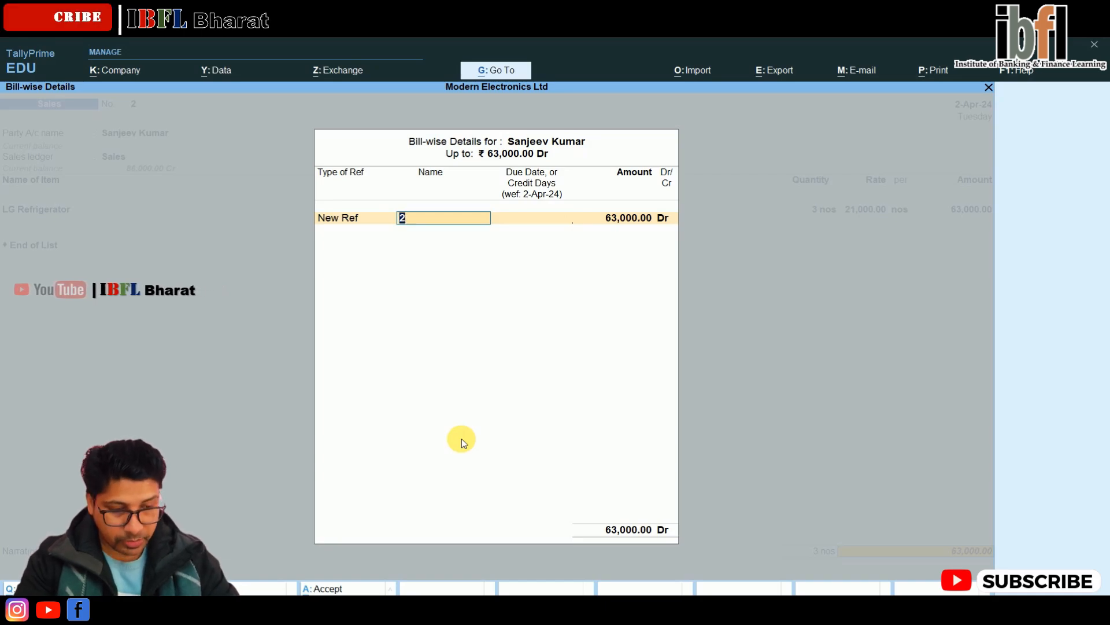
text(1002)
key(Return)
key(Return)
key(Return)
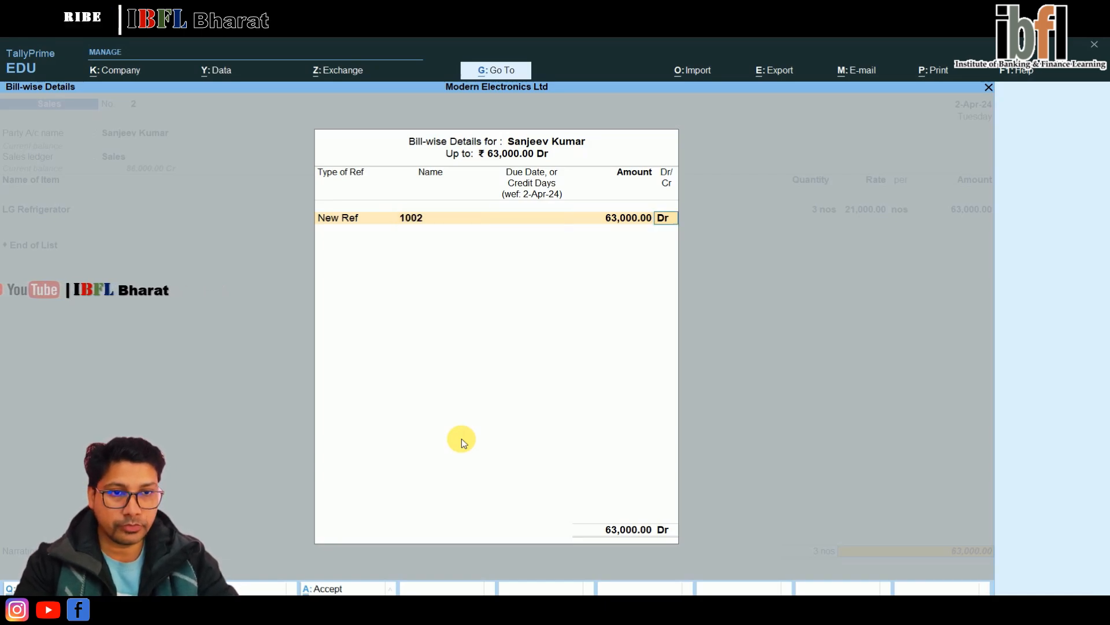
key(Return)
key(Return)
key(Return)
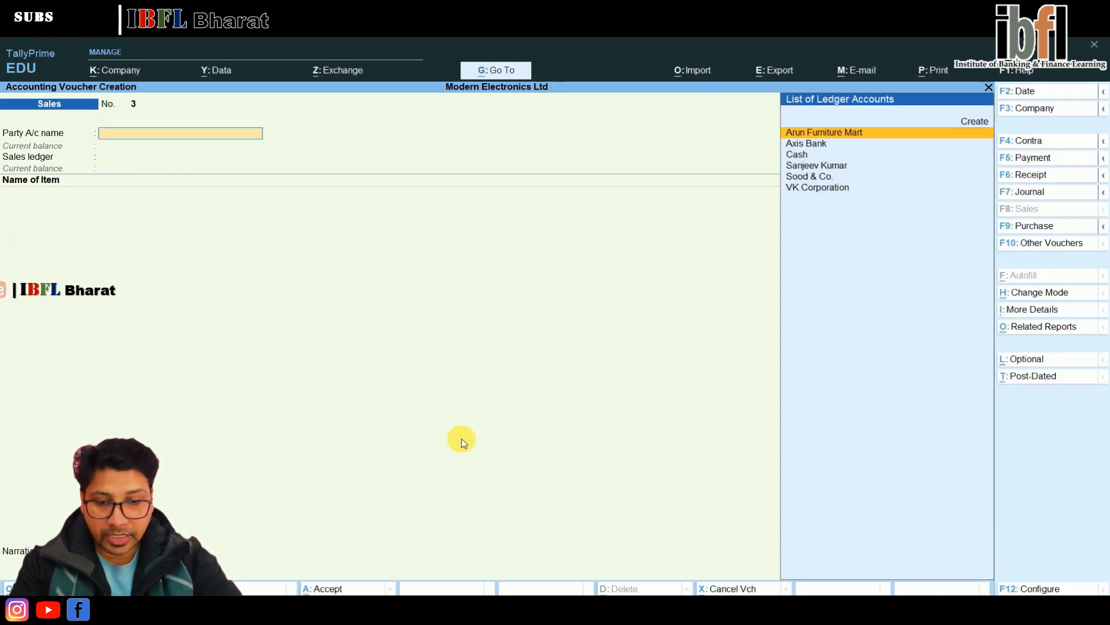
Step: Start a payment voucher and create a new debit ledger named Office Rent
key(F5)
key(Up)
key(Up)
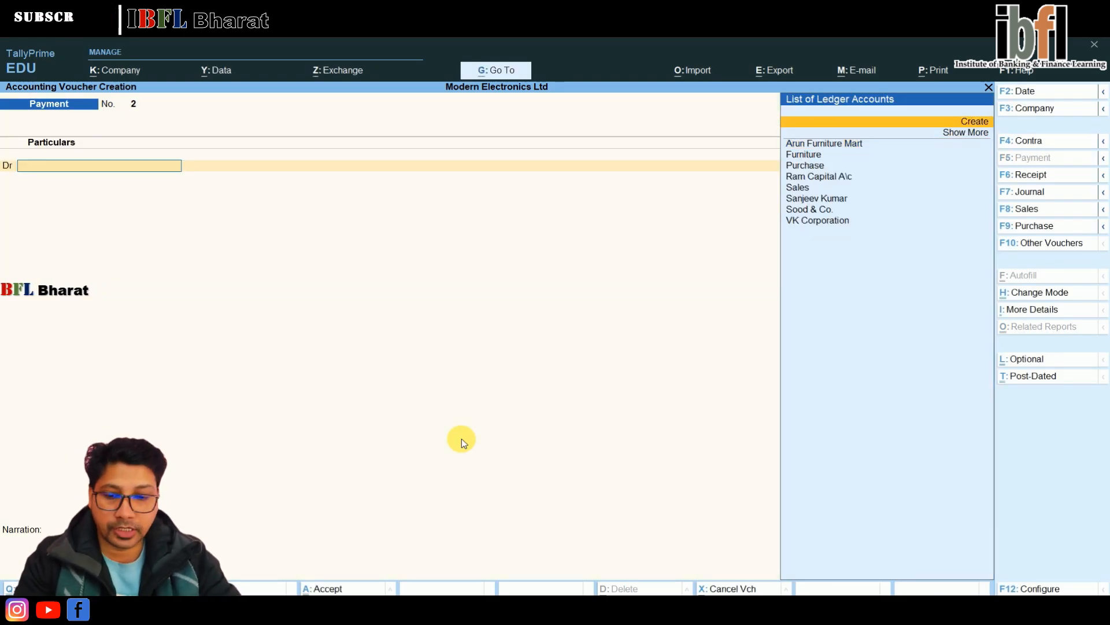
key(Return)
text(Office Rent)
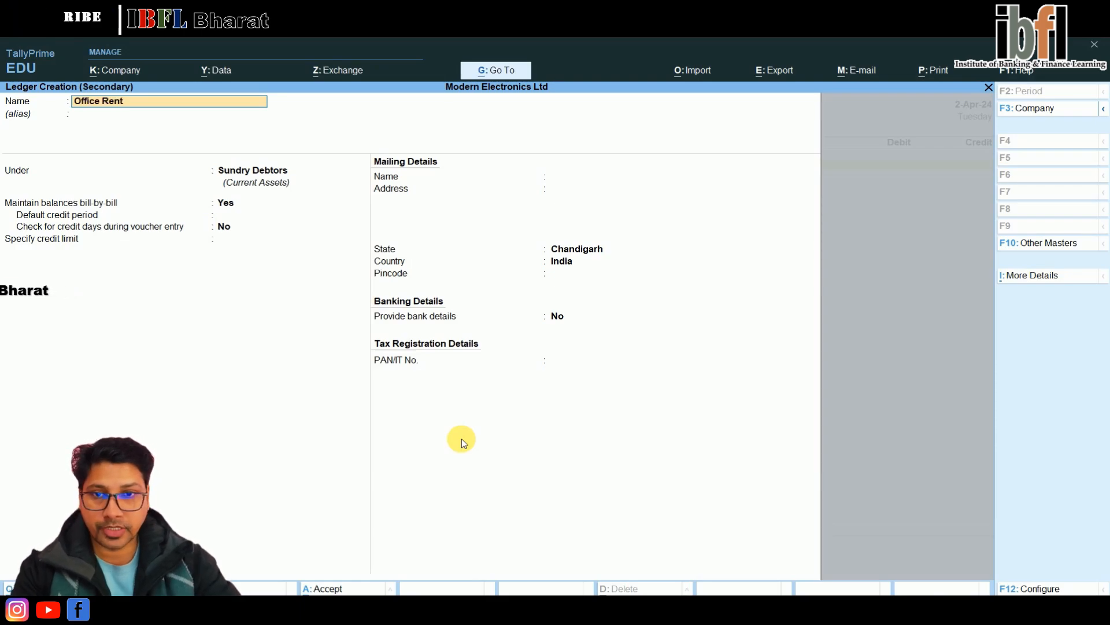
key(Return)
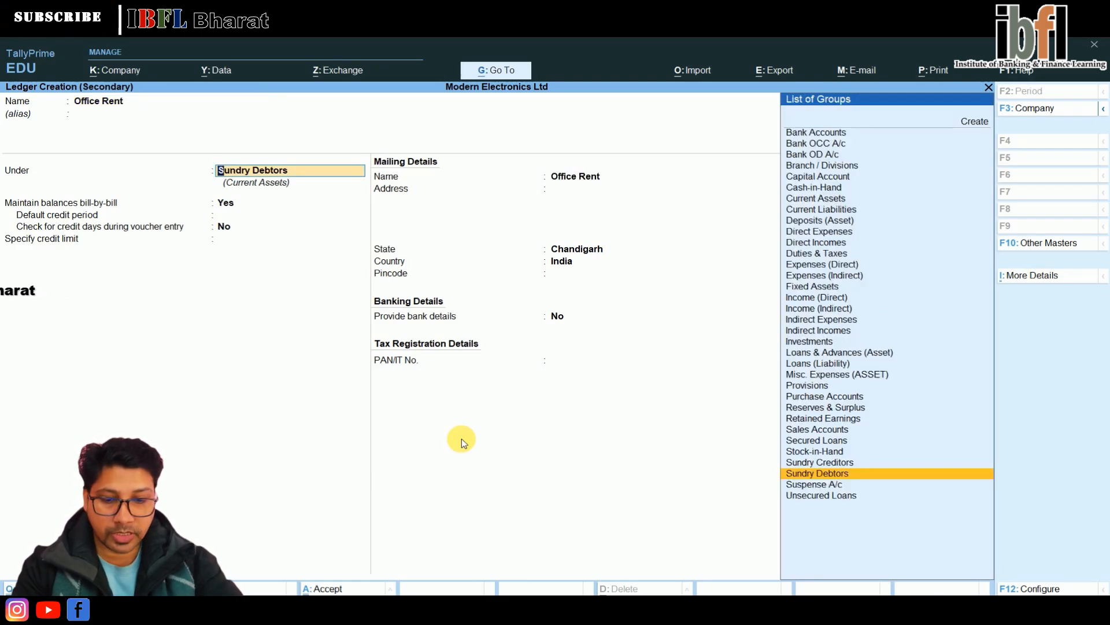
Step: Place the Office Rent ledger under Indirect Expenses and save it
text(in)
key(Down)
key(Down)
key(Down)
key(Return)
key(Return)
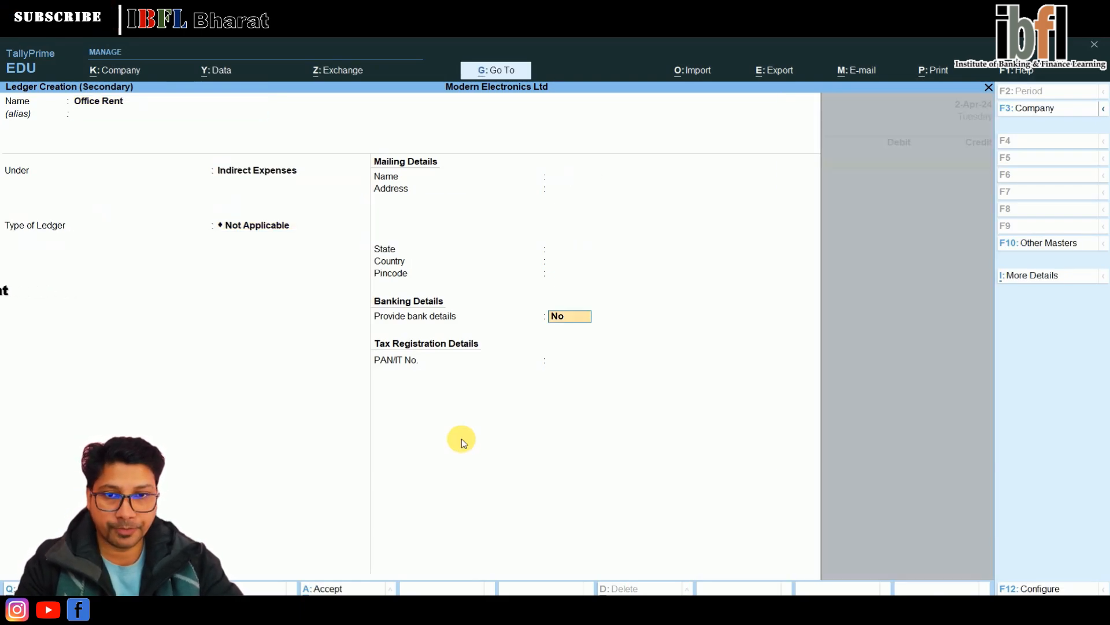
key(ctrl+a)
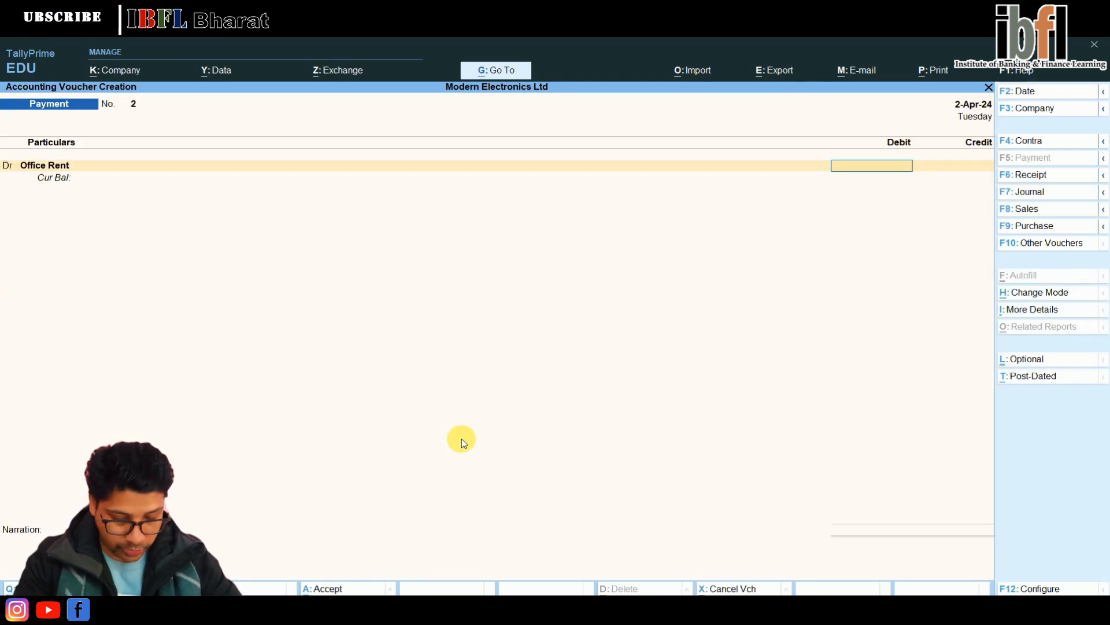
Step: Debit Office Rent with 12,000 in the payment voucher and credit Axis Bank for the same amount as a cheque
text(12,000)
key(Return)
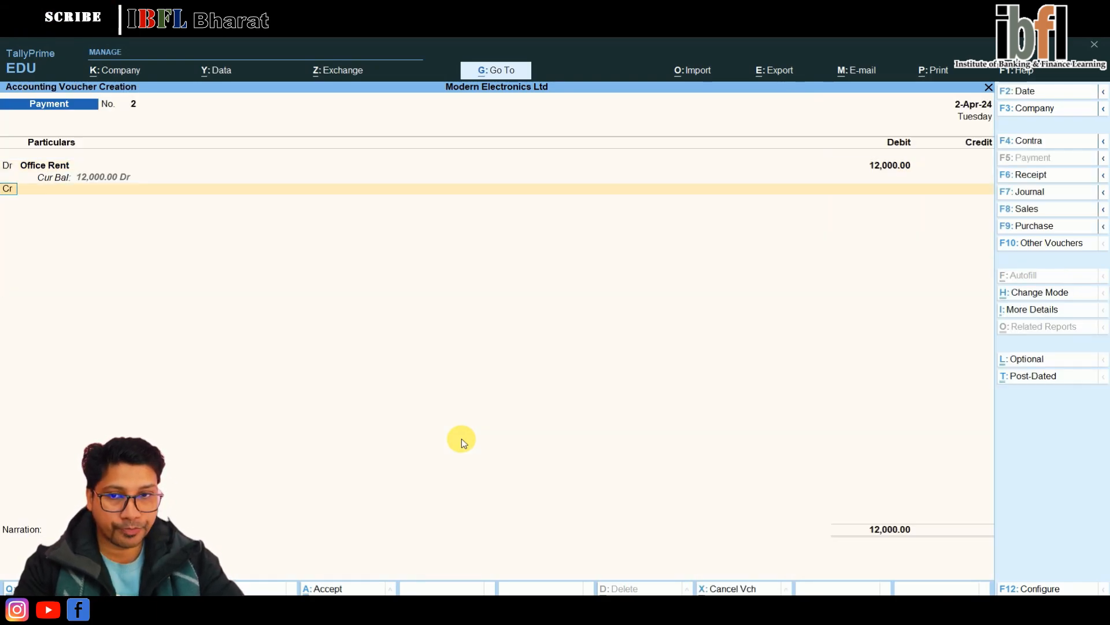
key(Return)
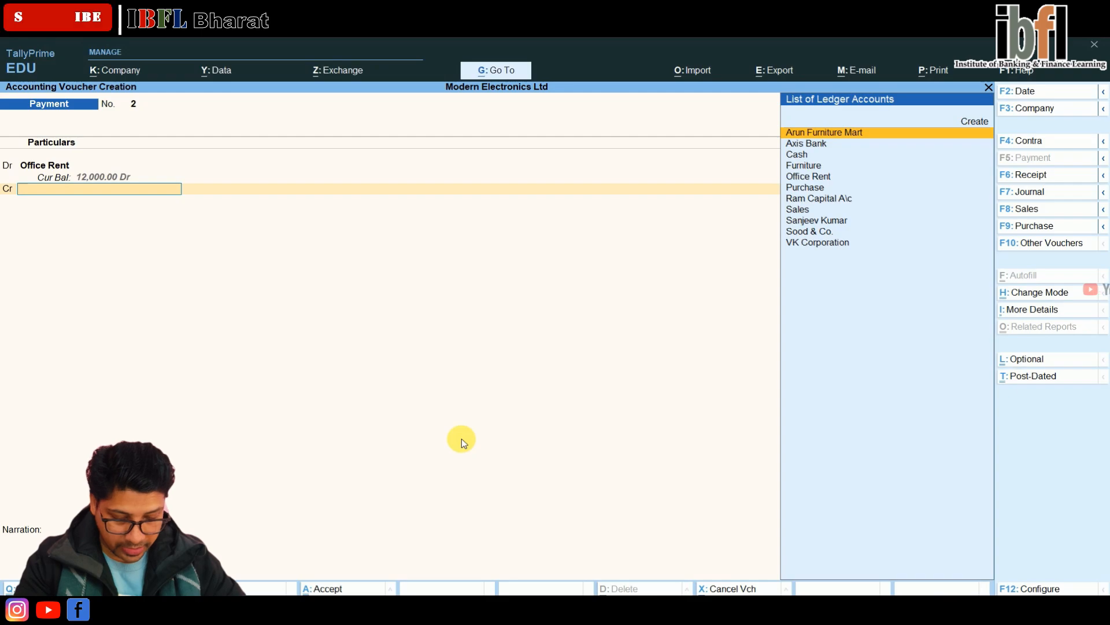
key(Down)
key(Down)
key(Up)
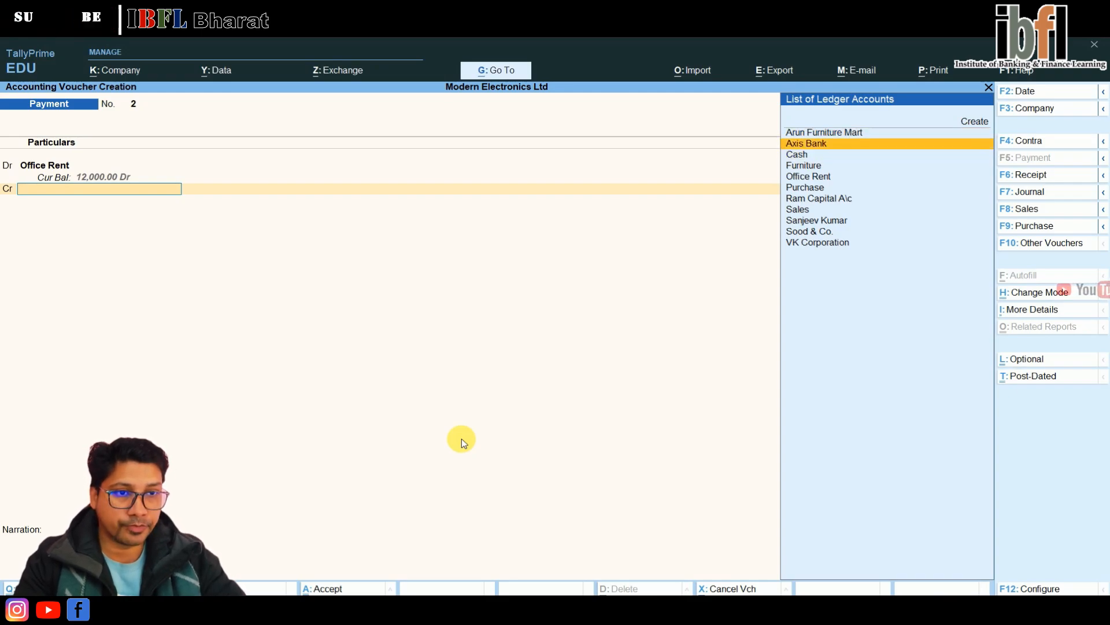
key(Return)
key(Return)
key(Return)
key(Return)
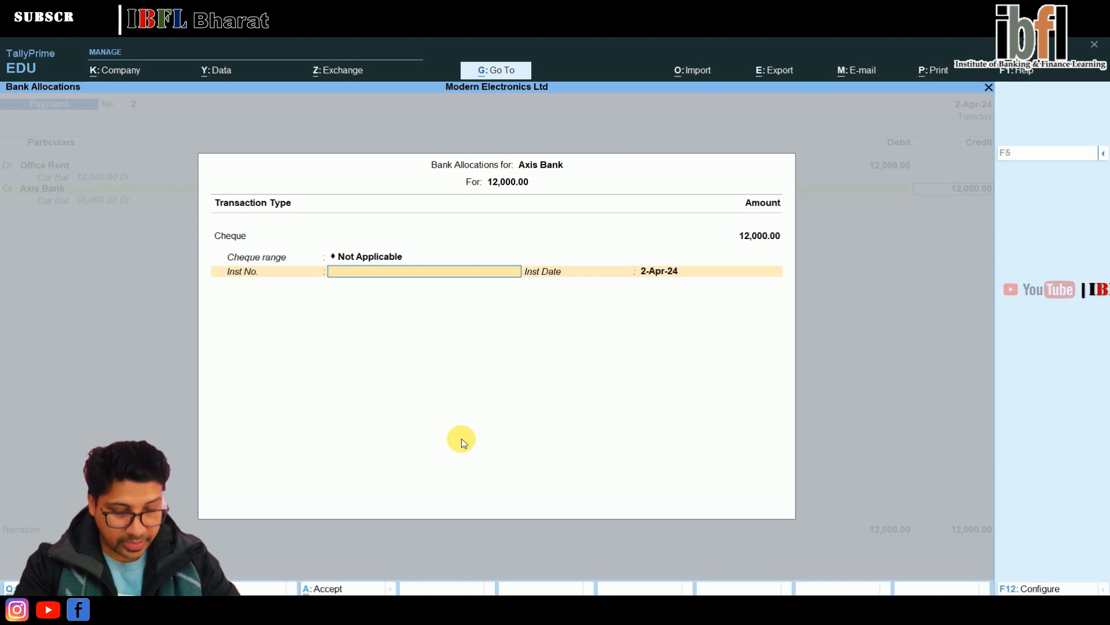
Step: Enter cheque number 87602 dated 2-Apr-24 in the Axis Bank allocation and save the rent payment voucher
text(2)
key(Return)
key(Return)
key(Return)
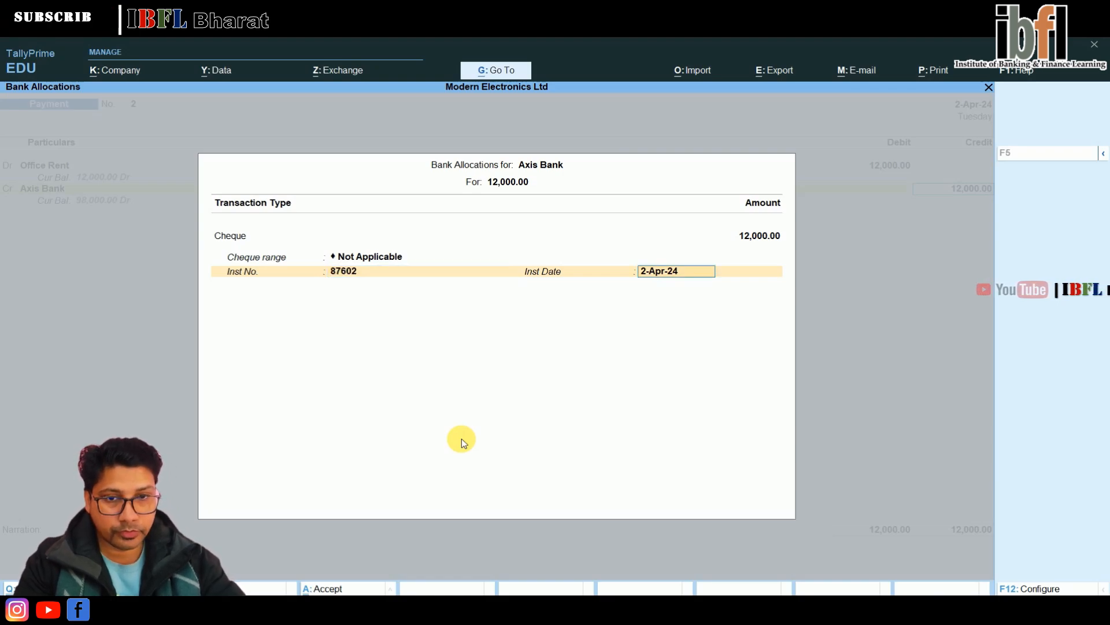
key(Return)
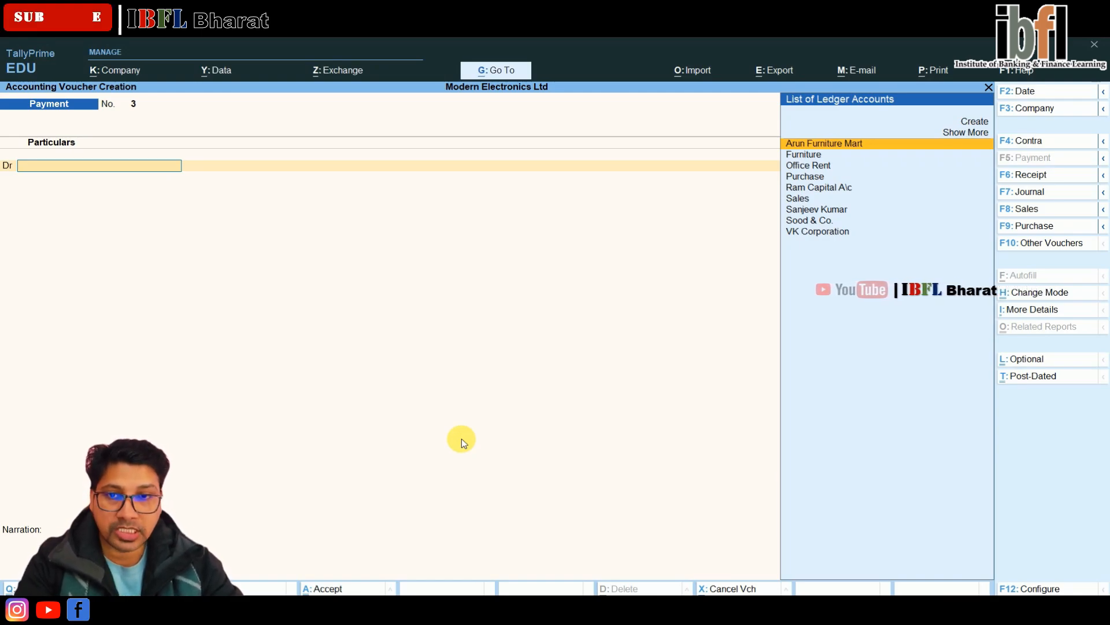
Step: Start a receipt voucher and credit the refrigerator credit-sale customer's ledger with 63,000
key(F6)
key(Down)
key(Down)
key(Down)
key(Down)
key(Down)
key(Down)
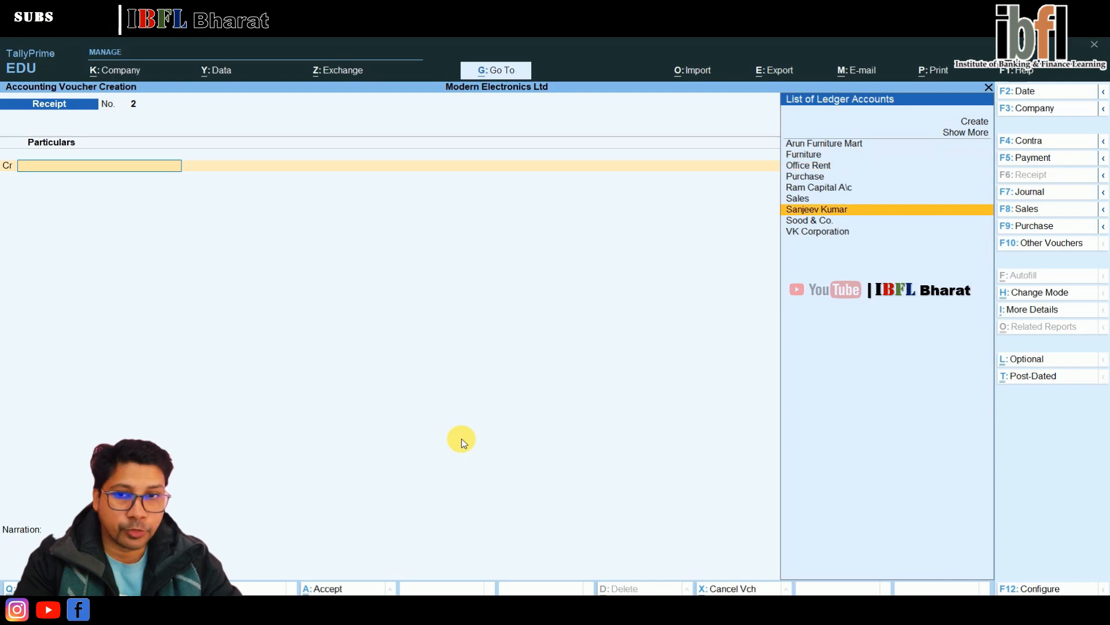
key(Return)
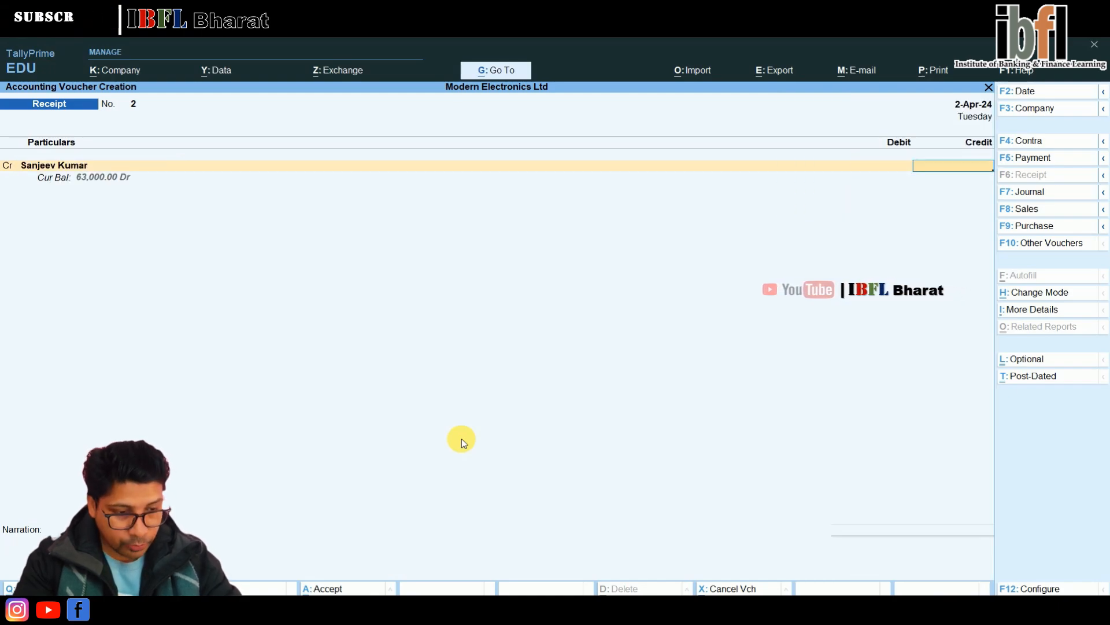
text(63,000)
key(Return)
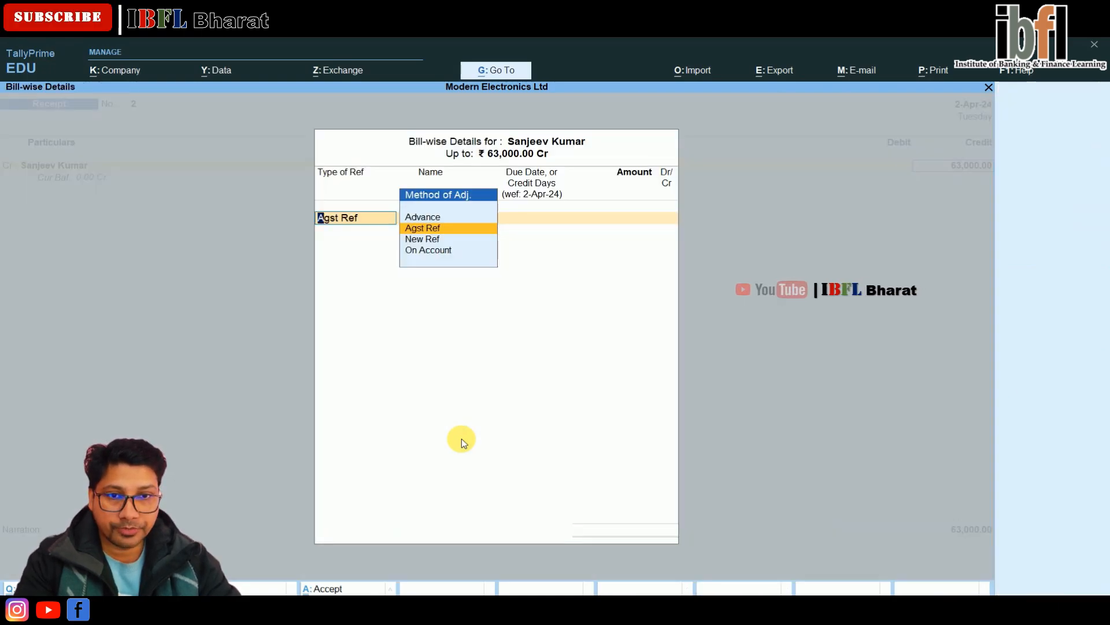
Step: Allocate the customer's 63,000 to Agst Ref 1002 and debit Axis Bank for the same amount
key(Return)
key(Return)
key(Return)
key(Return)
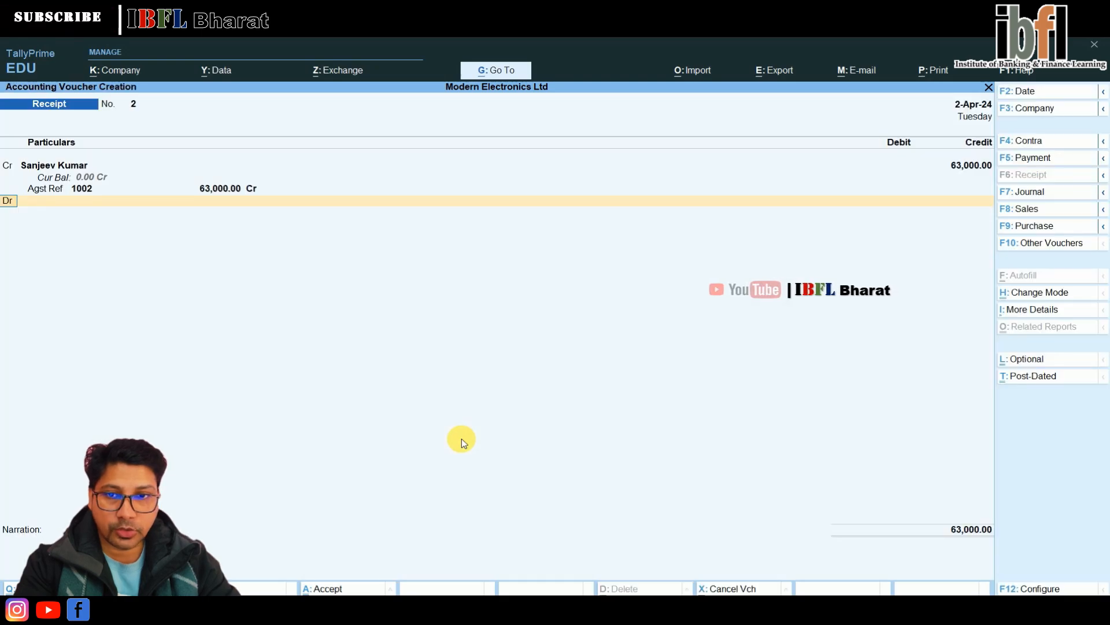
key(Down)
key(Return)
key(Return)
key(Return)
key(Return)
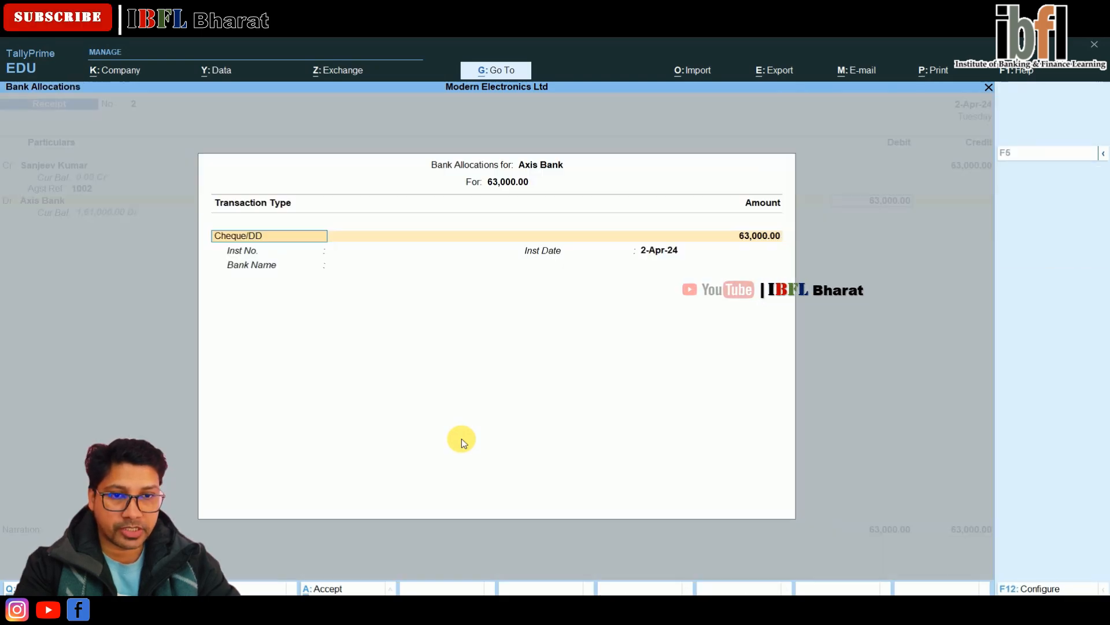
Step: Record the receipt as Cheque/DD with instrument number 200321 dated 2-Apr-24, and save the voucher without a narration
key(Return)
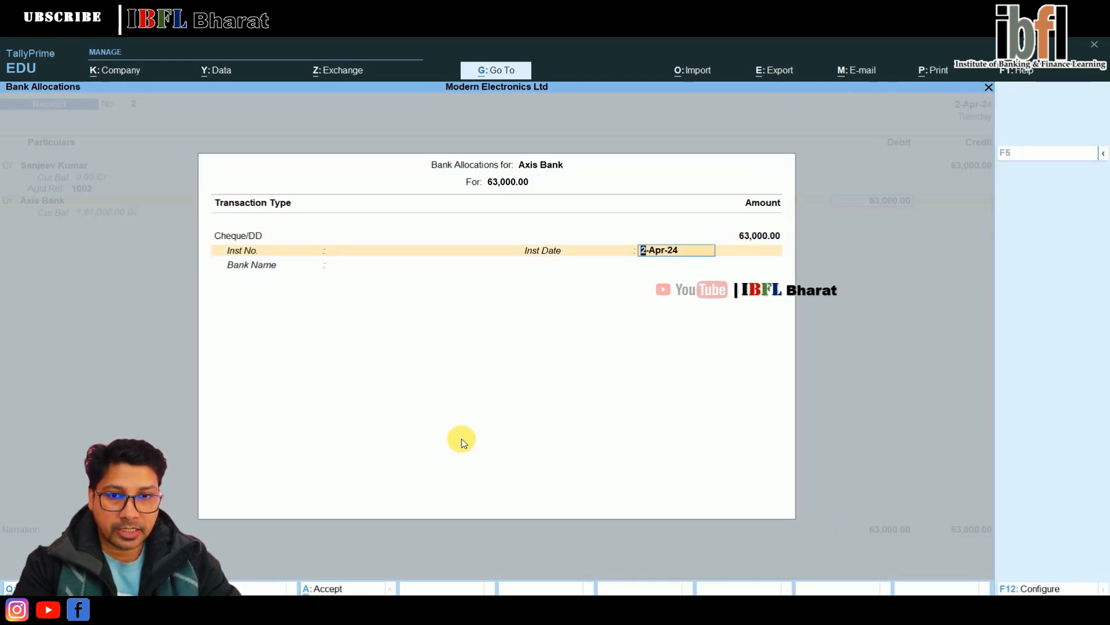
key(Return)
key(Up)
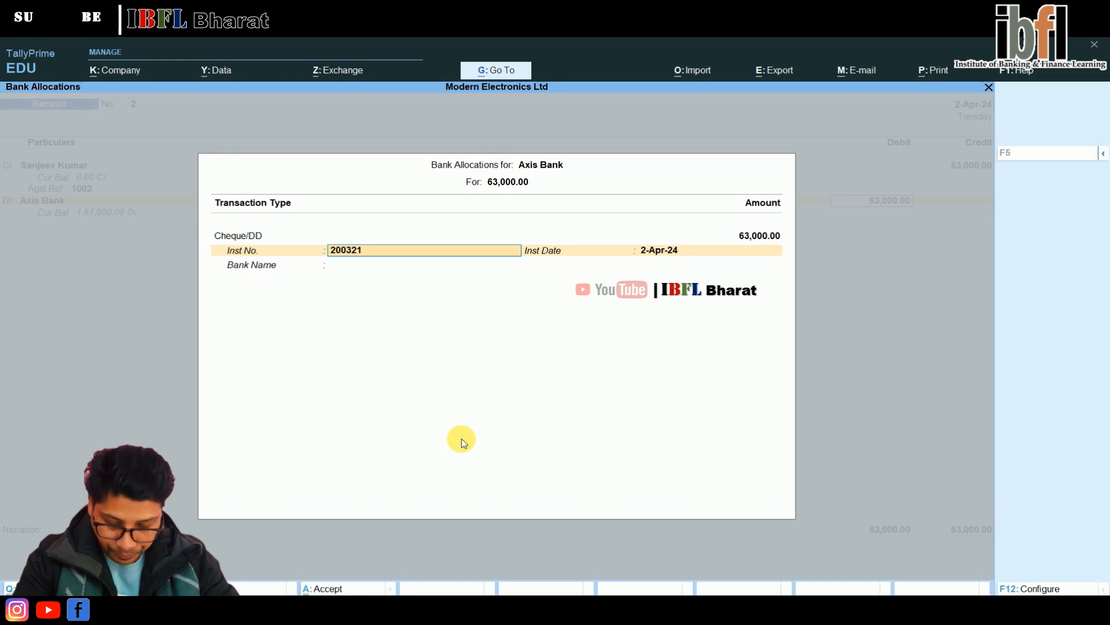
text(200321)
key(Return)
key(Return)
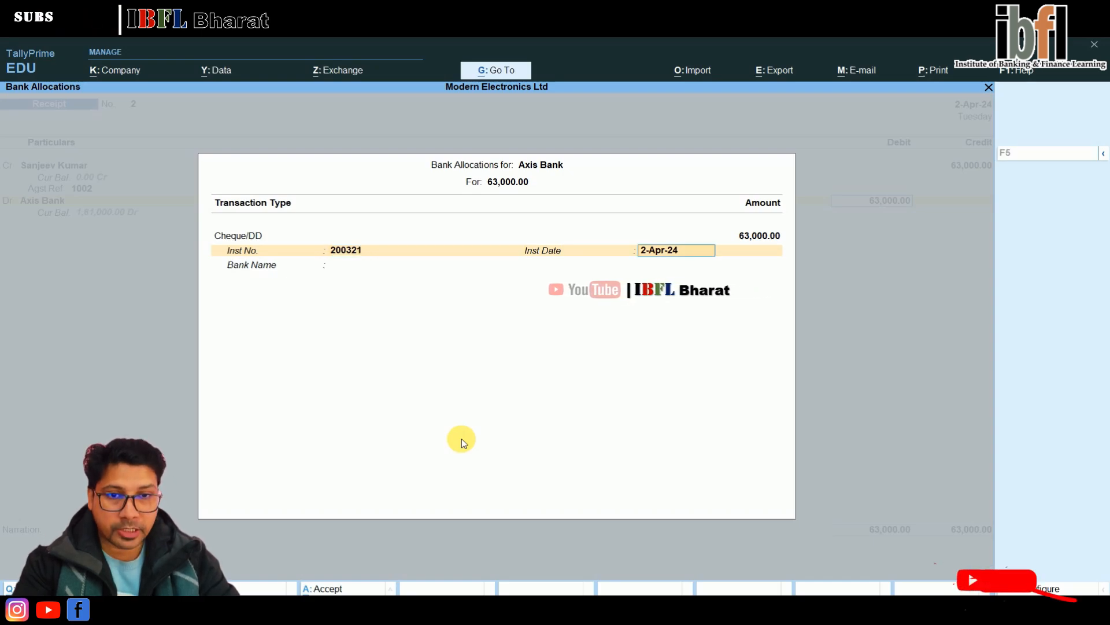
key(Return)
key(Return)
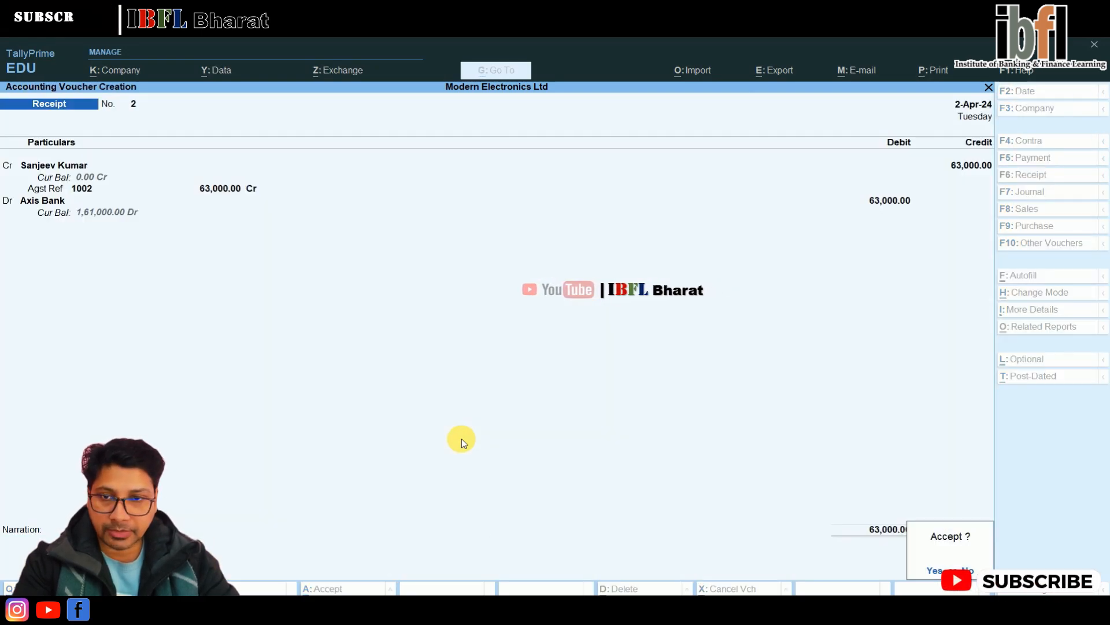
key(Return)
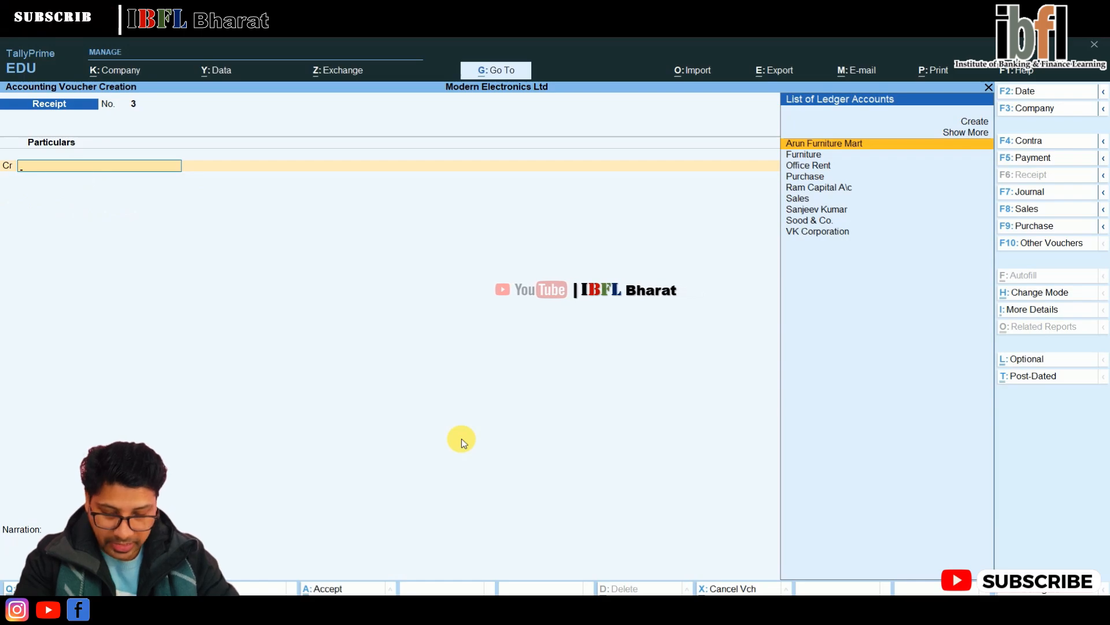
Step: Start a payment voucher and create a debit ledger named Telephone Exp under Indirect Expenses
key(F5)
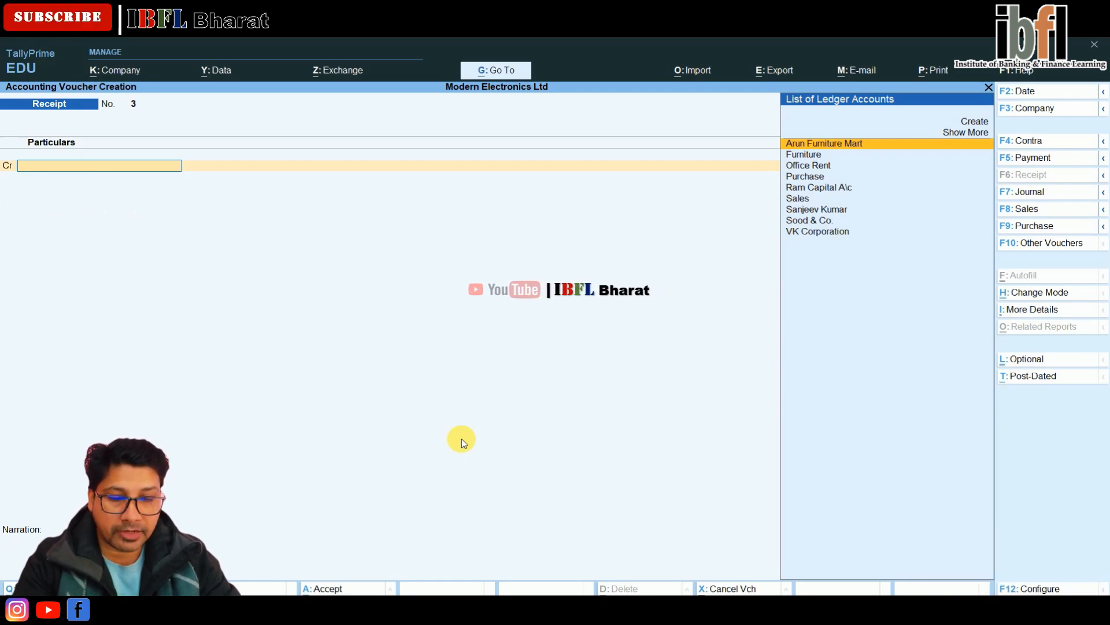
key(alt+c)
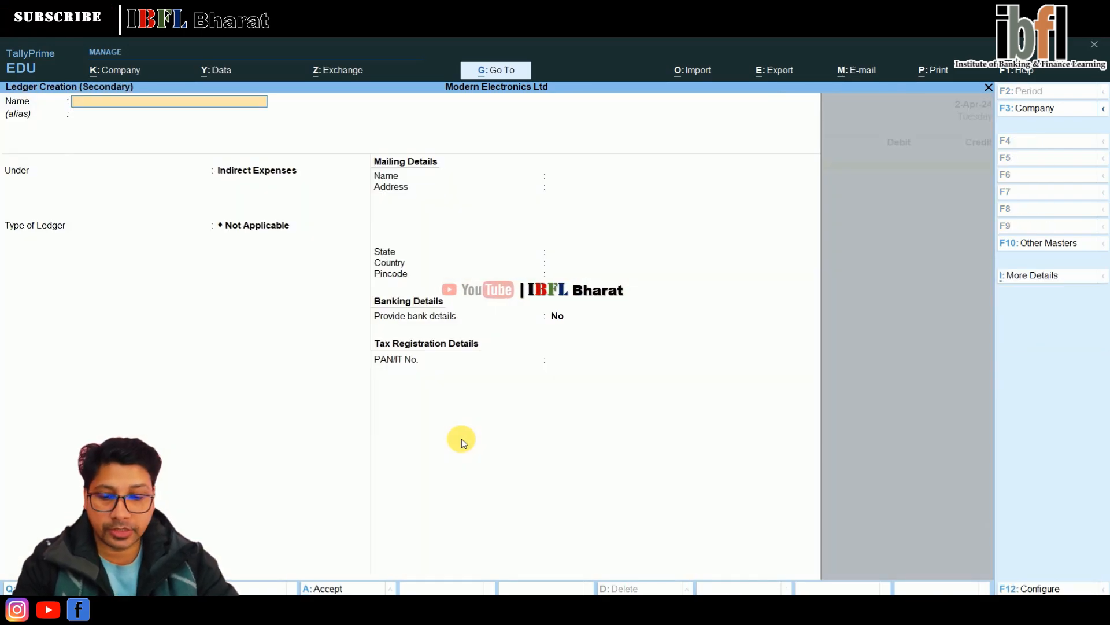
text(Telephone Exp)
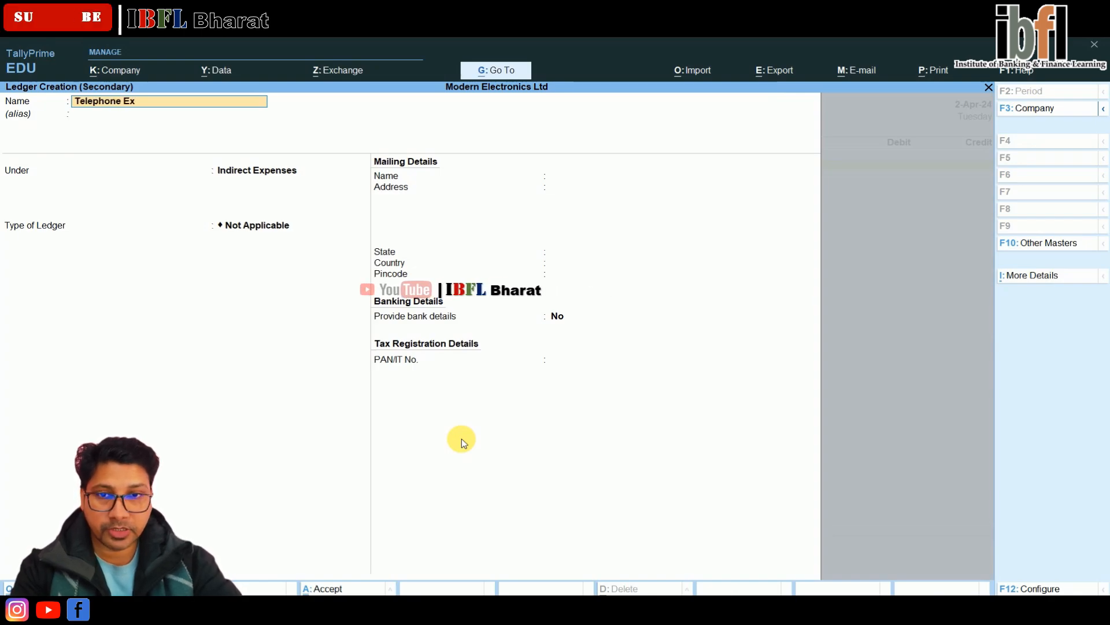
key(Return)
key(Return)
key(Return)
key(Return)
key(ctrl+a)
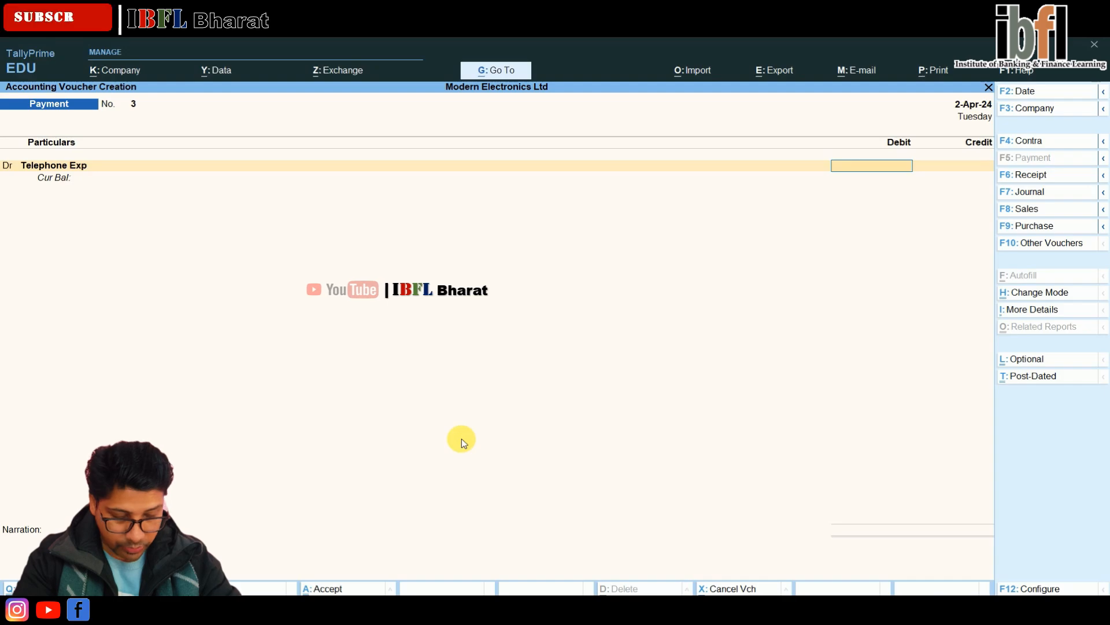
Step: Debit Telephone Exp with 3,450 and credit Cash for the same amount
text(3450)
key(Return)
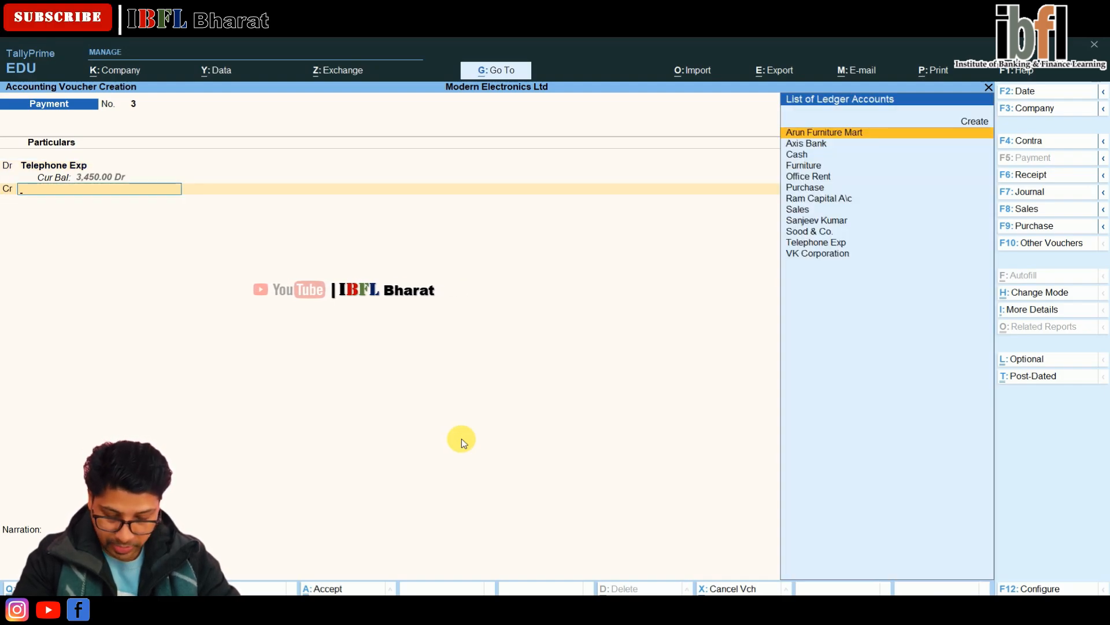
key(Down)
key(Down)
key(Return)
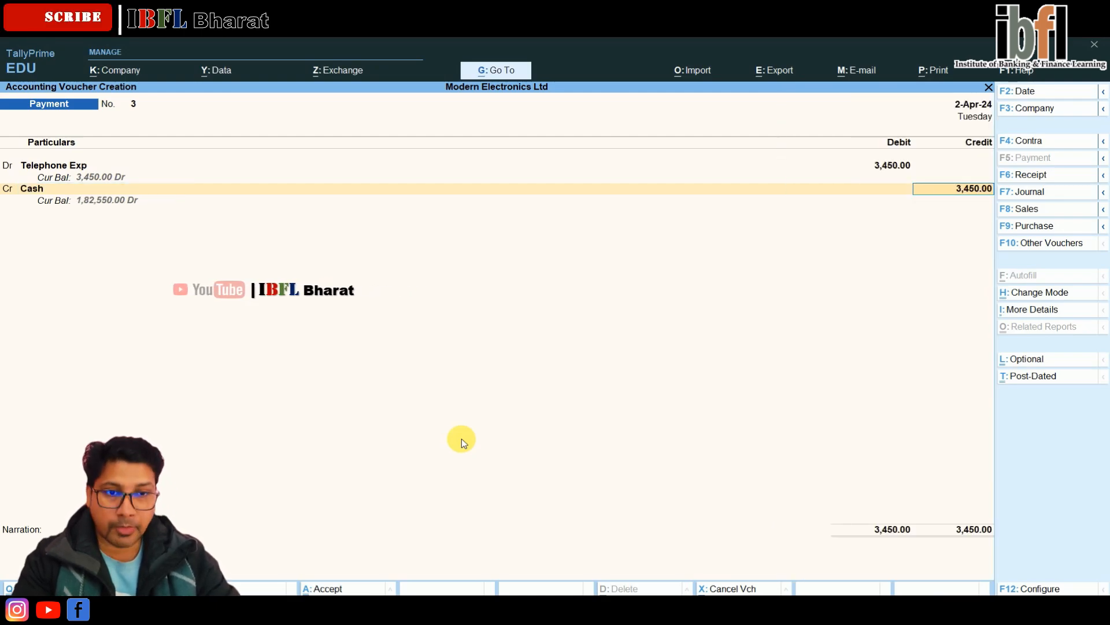
Step: Enter the receipt number as the narration and save the telephone expense payment voucher
key(Return)
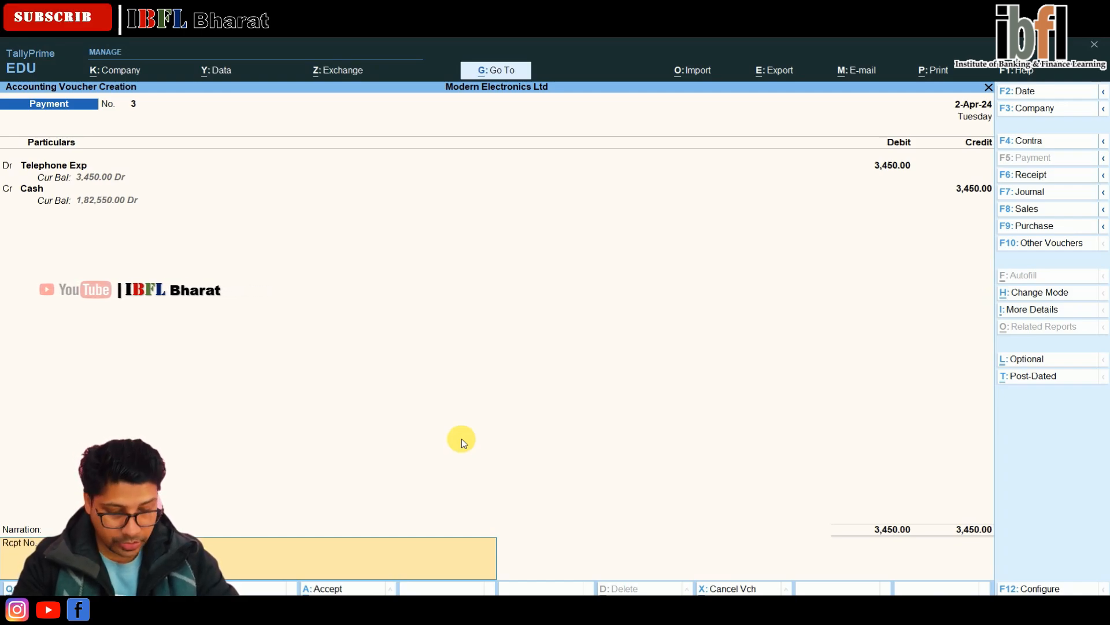
key(Return)
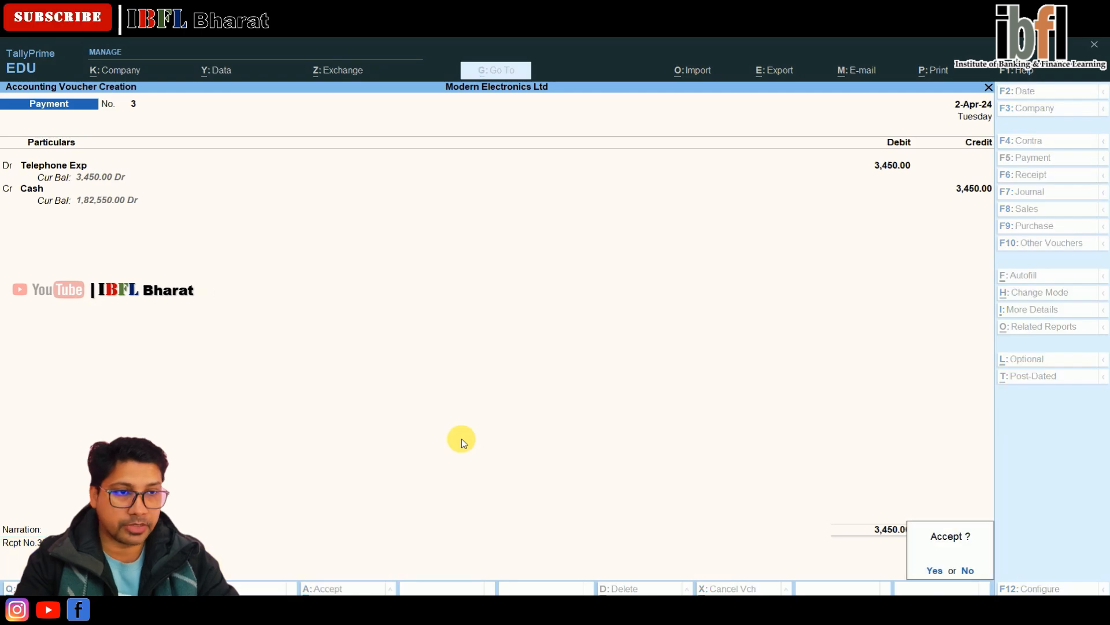
key(y)
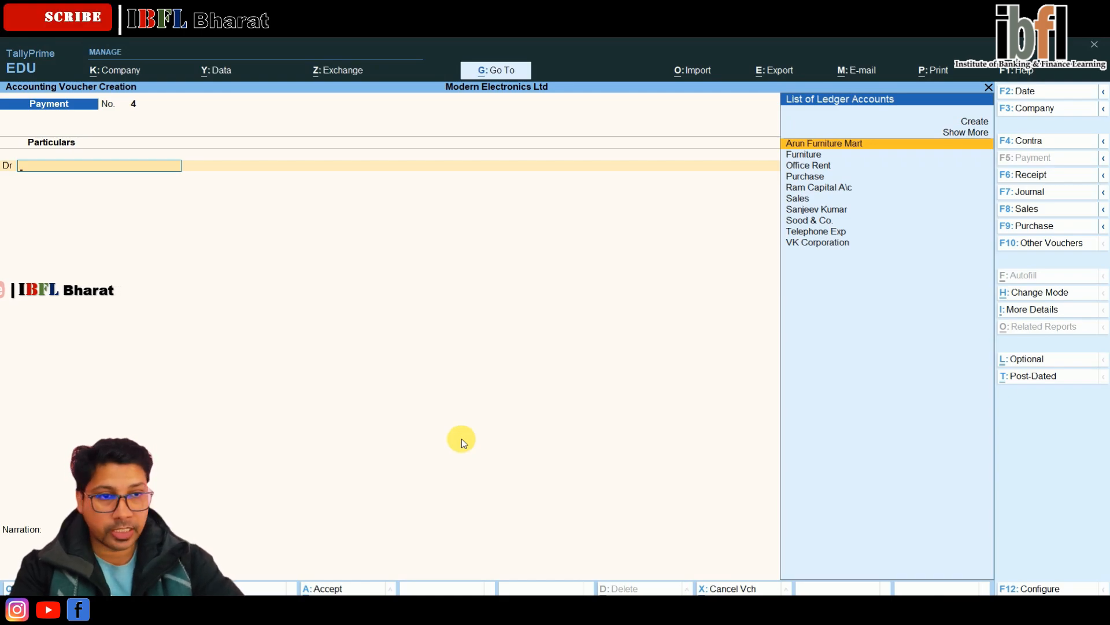
Step: Debit Arun Furniture Mart with 20,000 in a new payment voucher, allocating it to Agst Ref 345
key(Return)
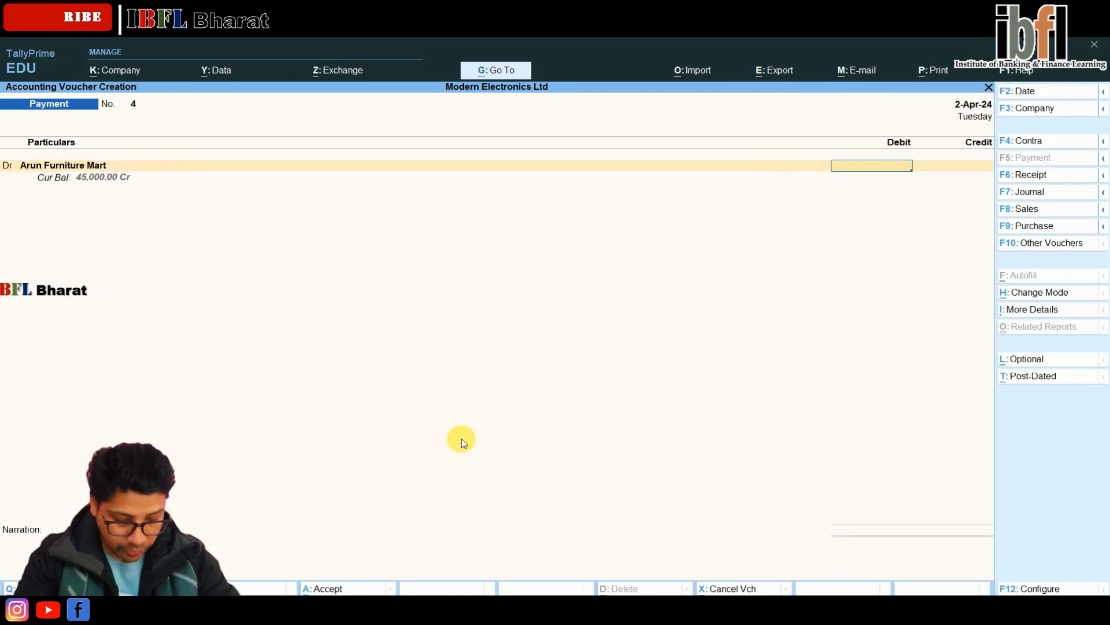
text(20,0)
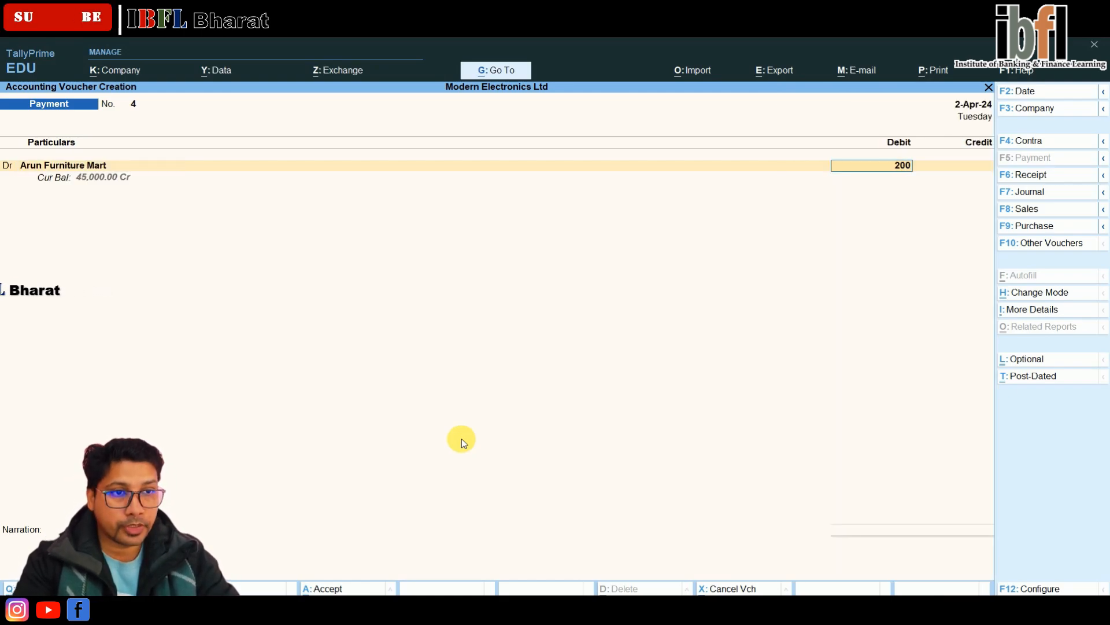
text(00)
key(Return)
key(Return)
key(Return)
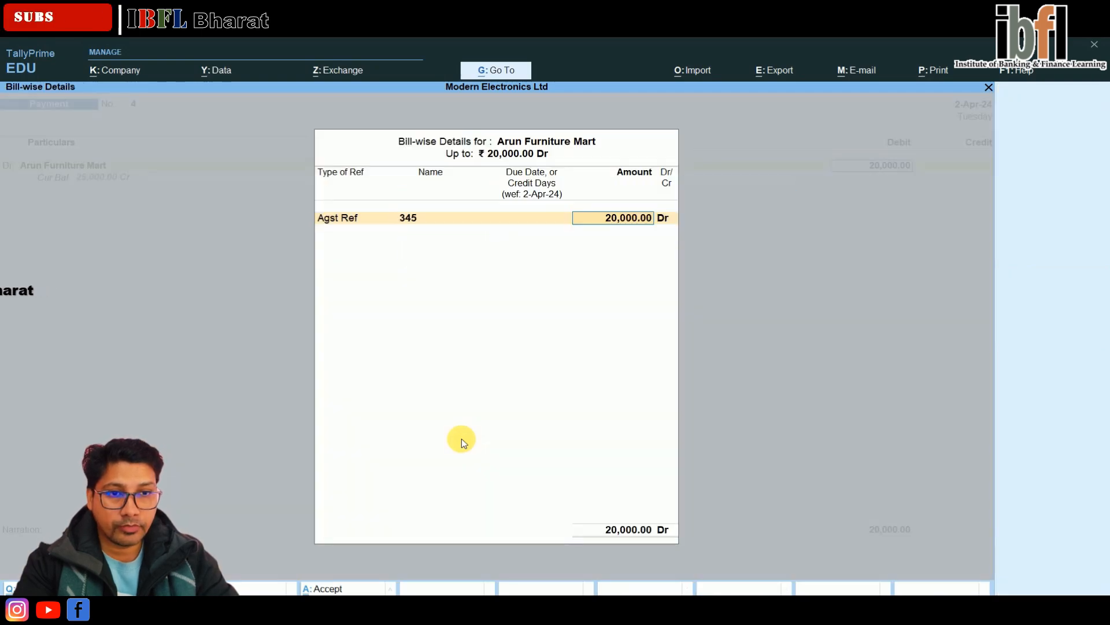
key(Return)
key(Return)
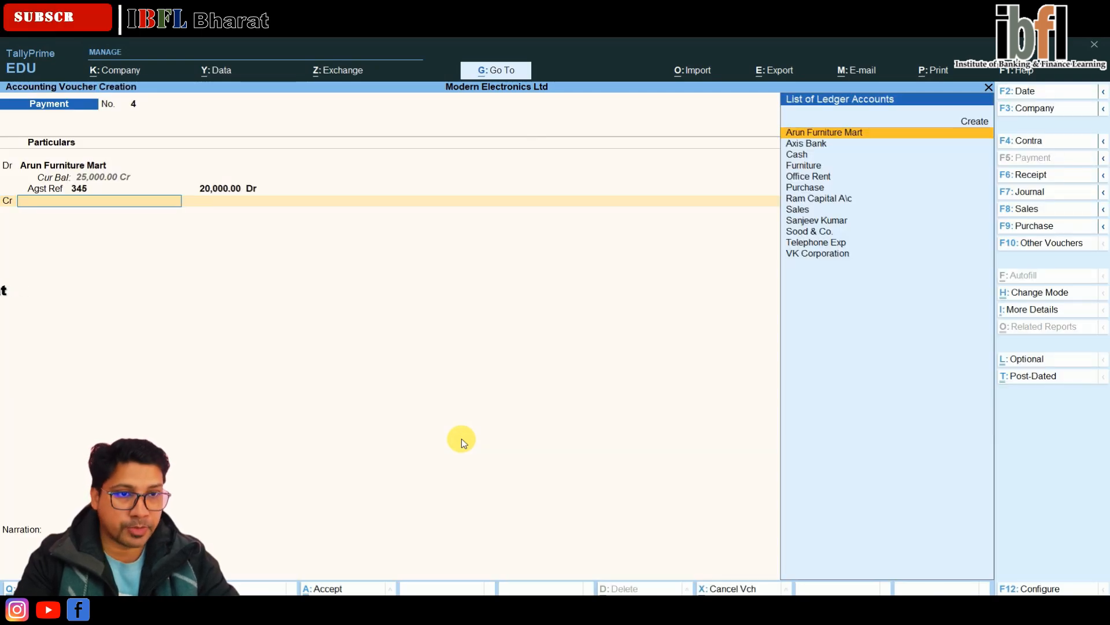
Step: Credit Cash with 20,000 for the Arun Furniture Mart payment
key(Down)
key(Down)
key(Return)
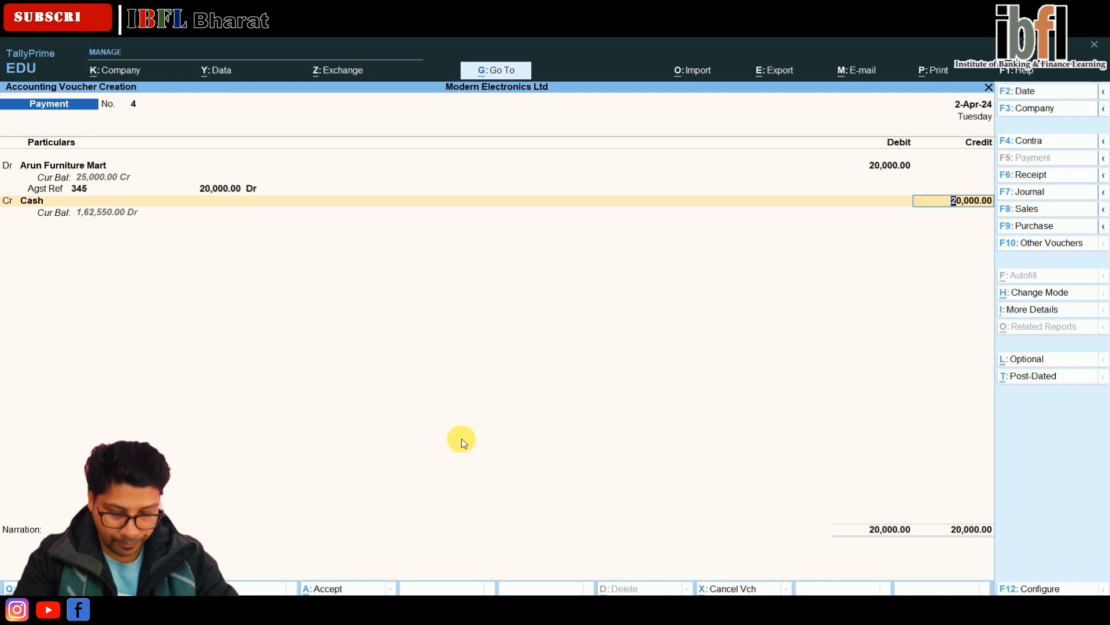
key(Return)
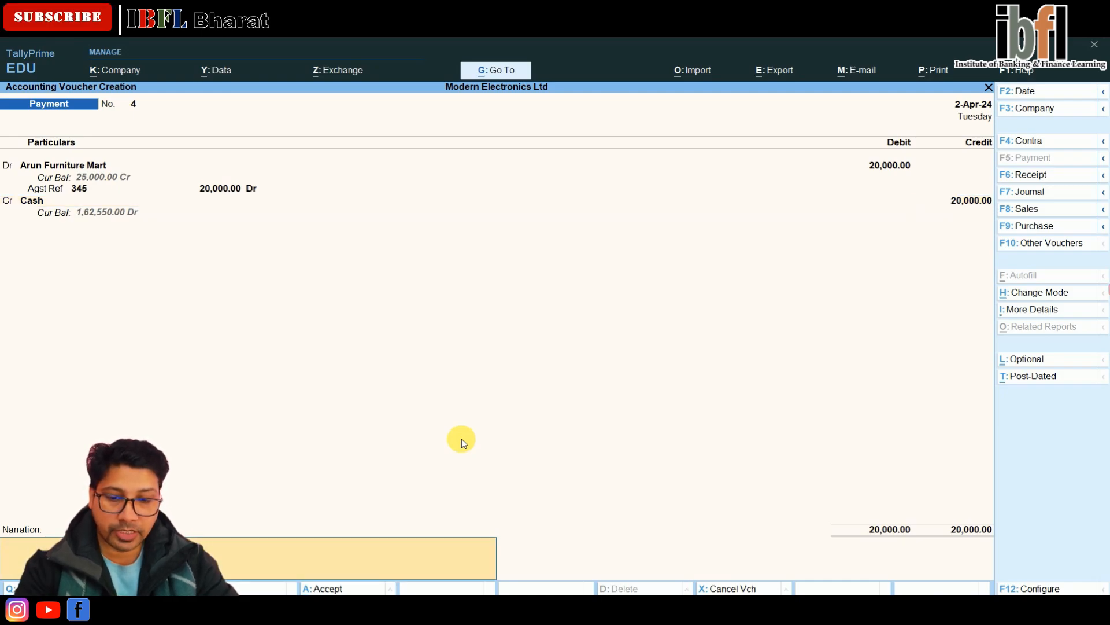
Step: Enter a "Rcpt No" narration with the receipt number and save the Arun Furniture Mart payment voucher
text(Rcpt)
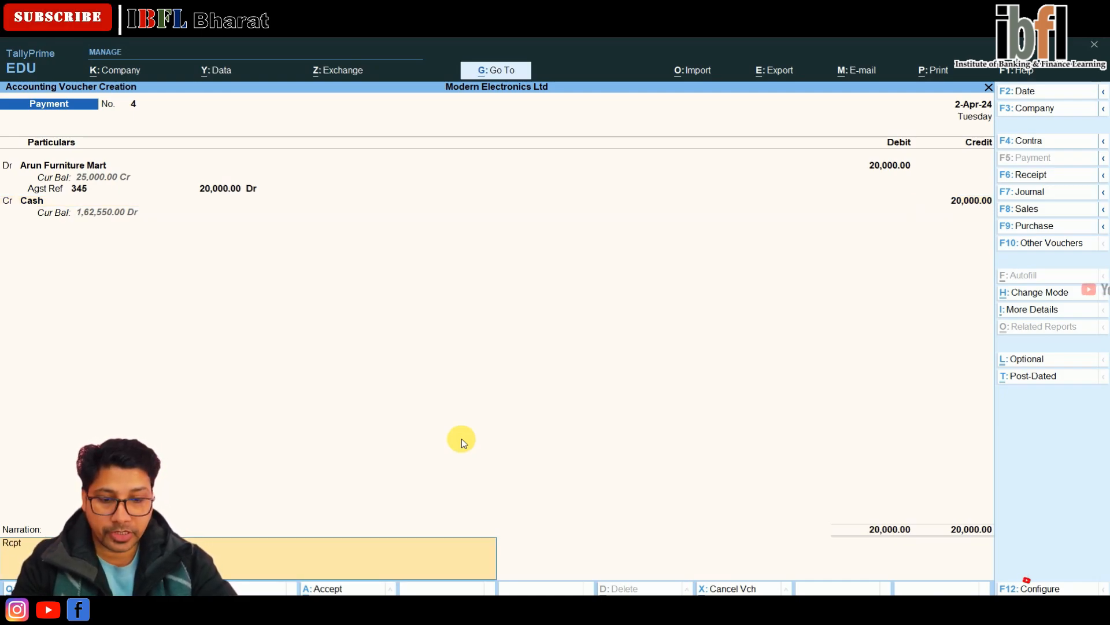
text( No)
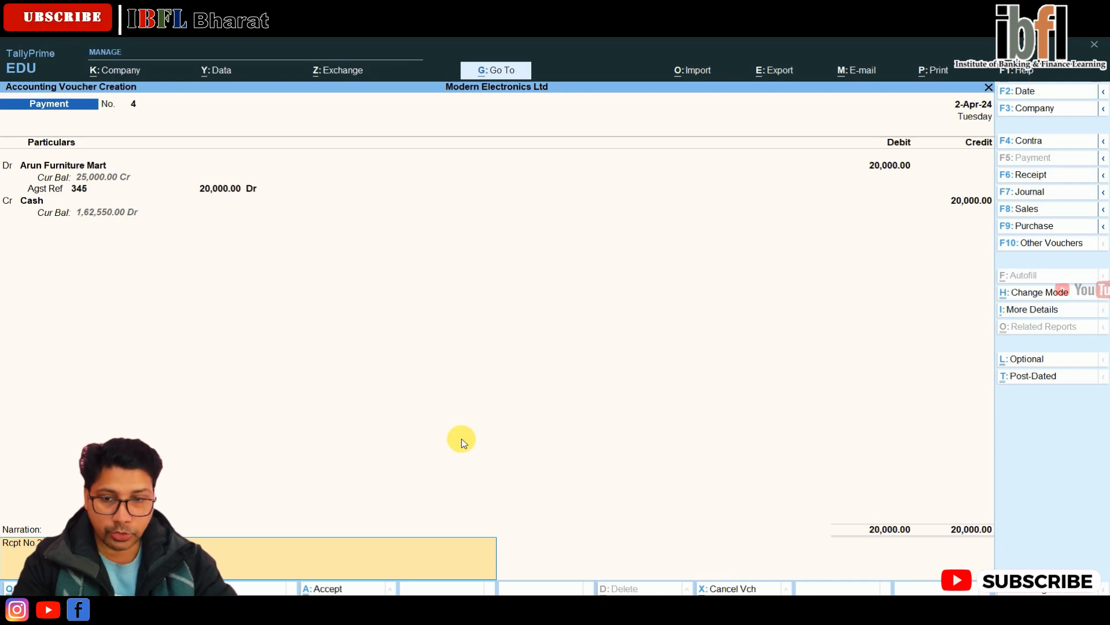
key(Return)
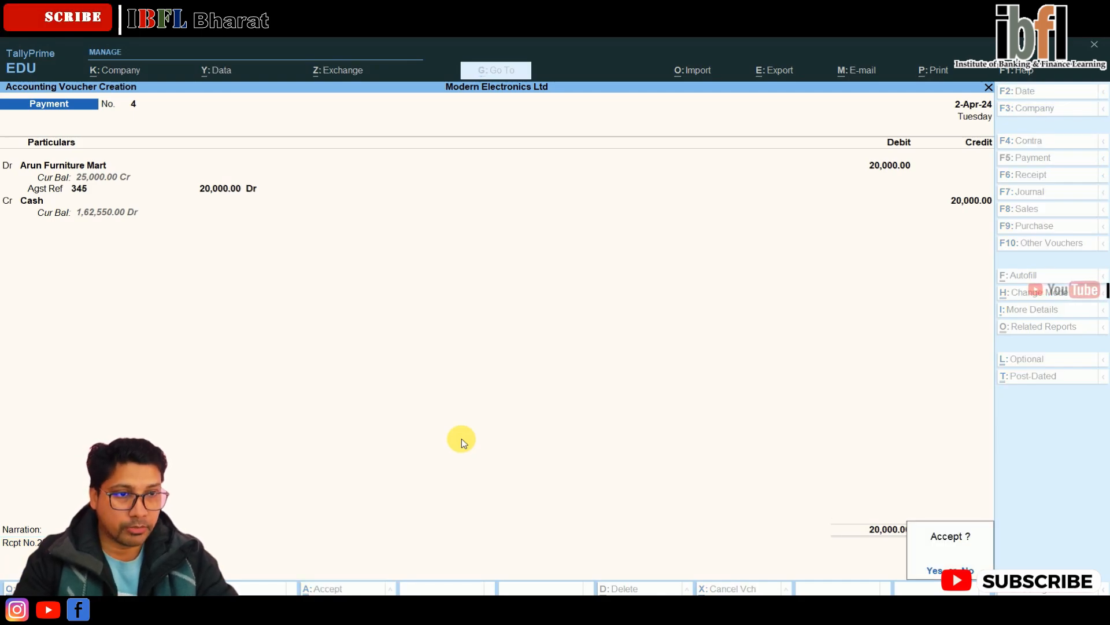
key(Return)
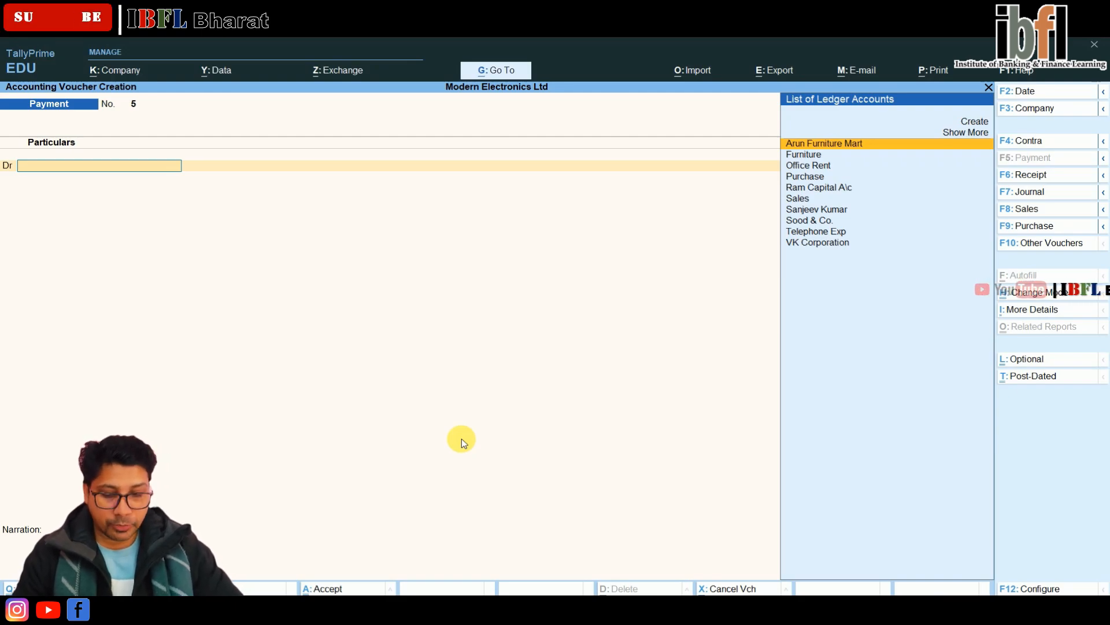
Step: Quit payment voucher entry and open the Balance Sheet of Modern Electronics Ltd
key(Escape)
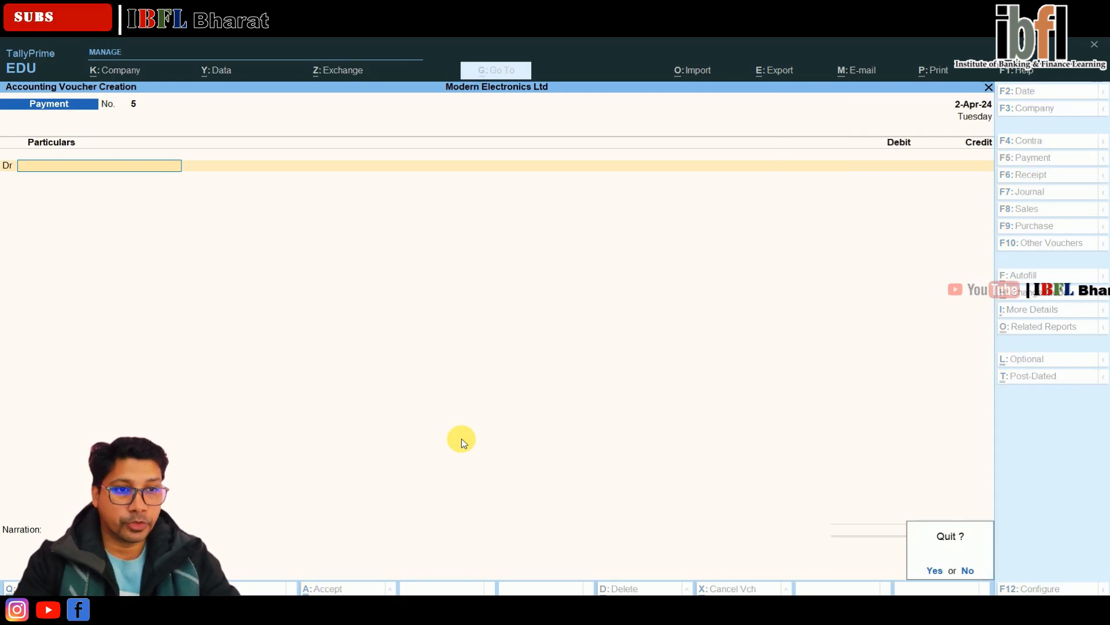
key(Return)
key(Down)
key(Down)
key(Down)
key(Down)
key(Up)
key(Return)
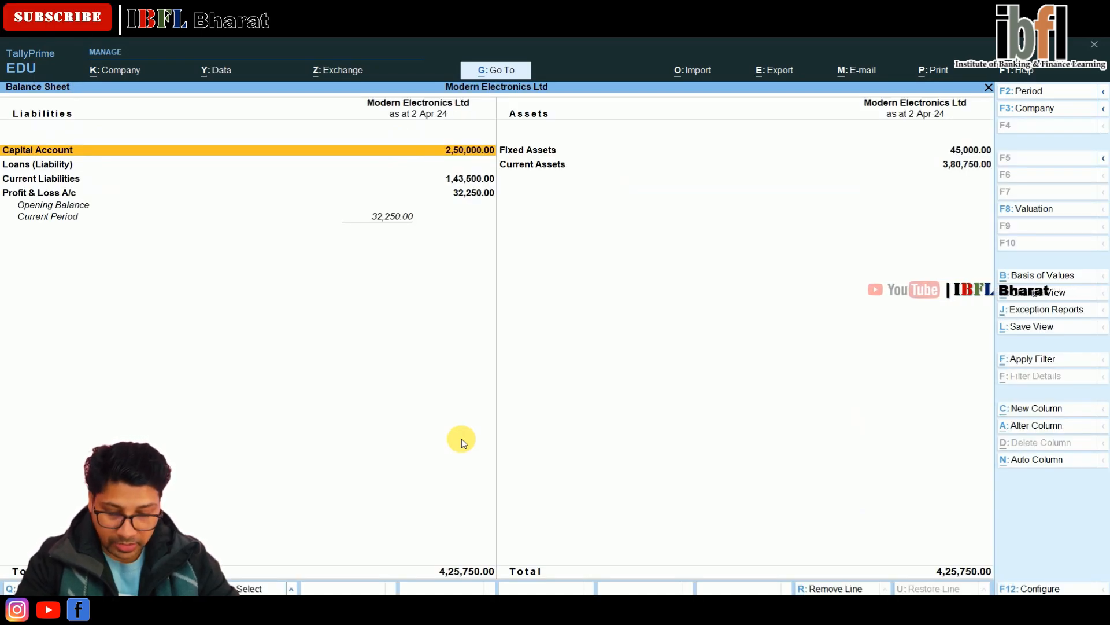
Step: Drill down from the Balance Sheet into the Profit & Loss A/c and examine the stock, purchase and gross profit lines
key(Down)
key(Down)
key(Down)
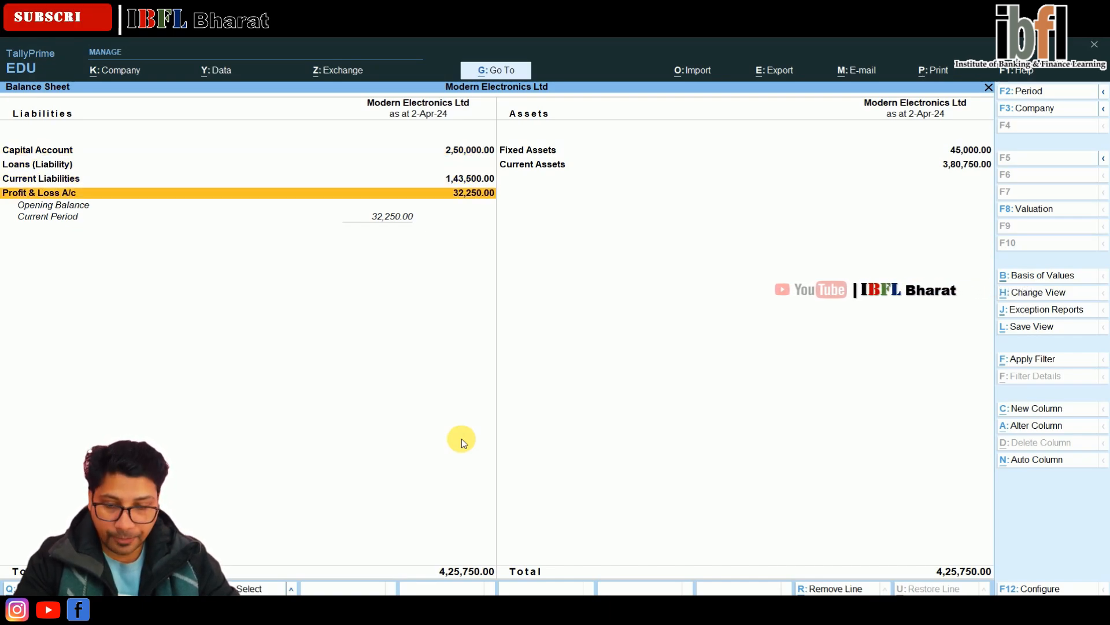
key(Return)
key(Down)
key(Down)
key(Down)
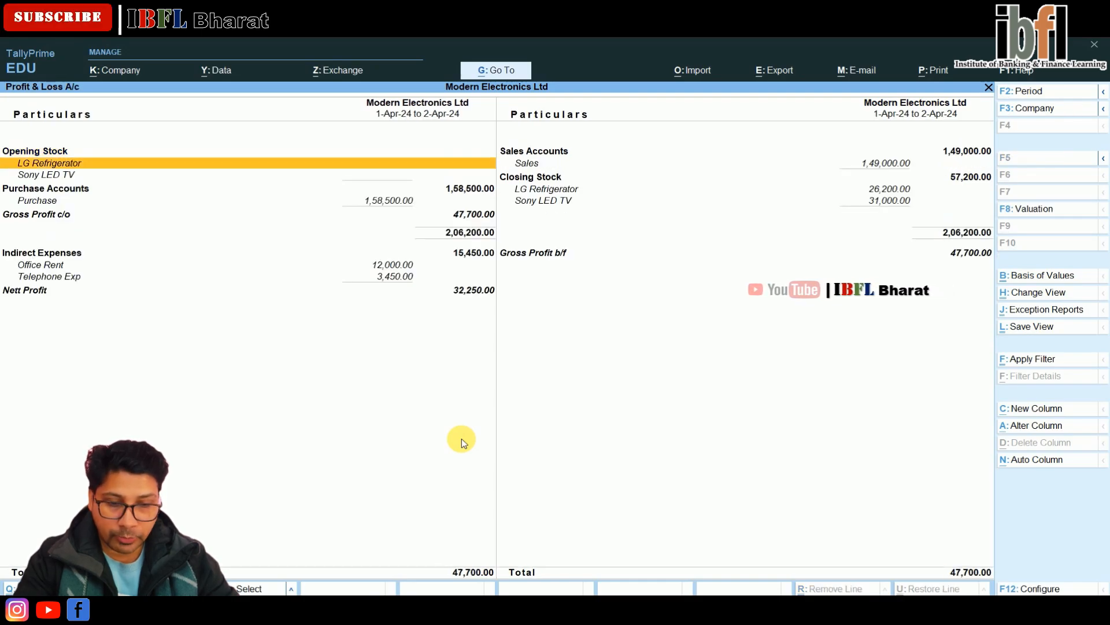
key(Down)
key(Down)
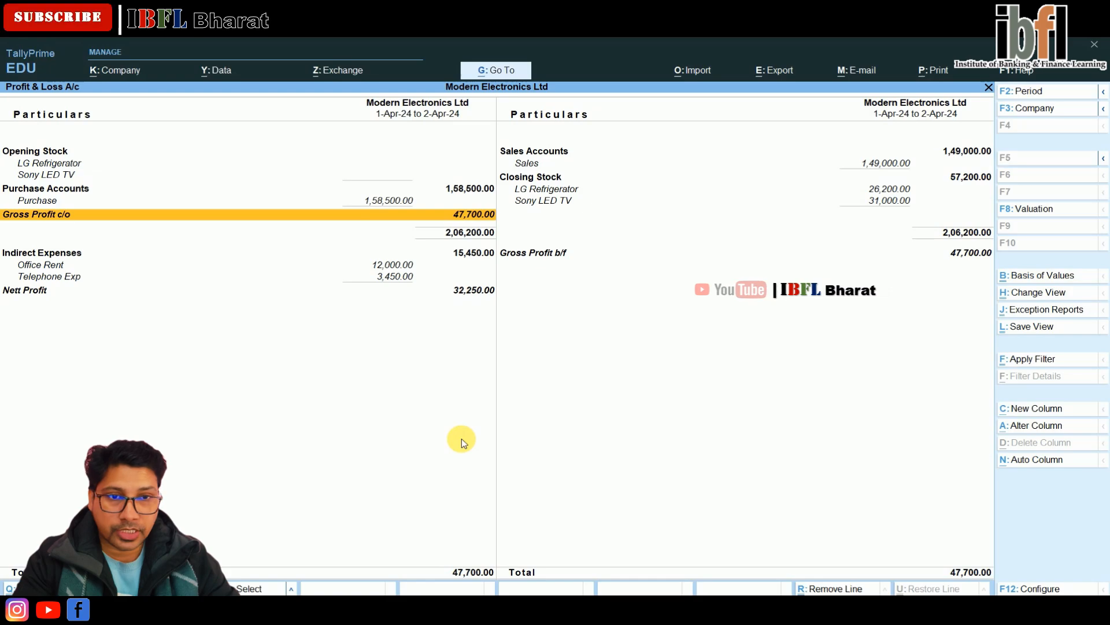
Step: Drill into Closing Stock in the Profit & Loss A/c to check the item-wise quantities and values, and return to the report
key(Right)
key(Up)
key(Up)
key(Up)
key(Return)
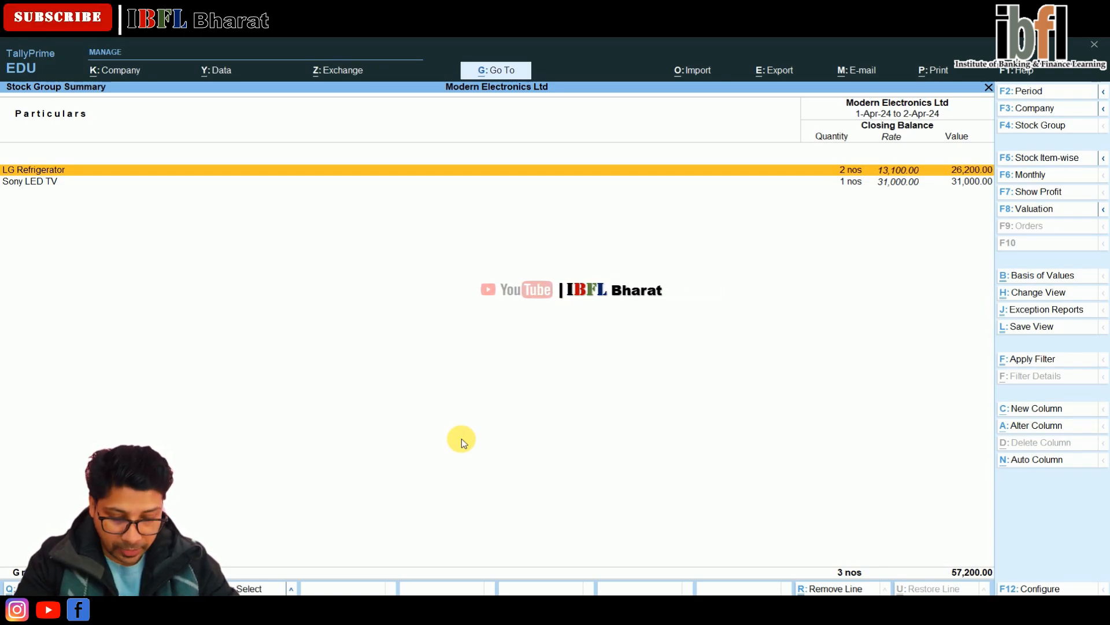
key(Escape)
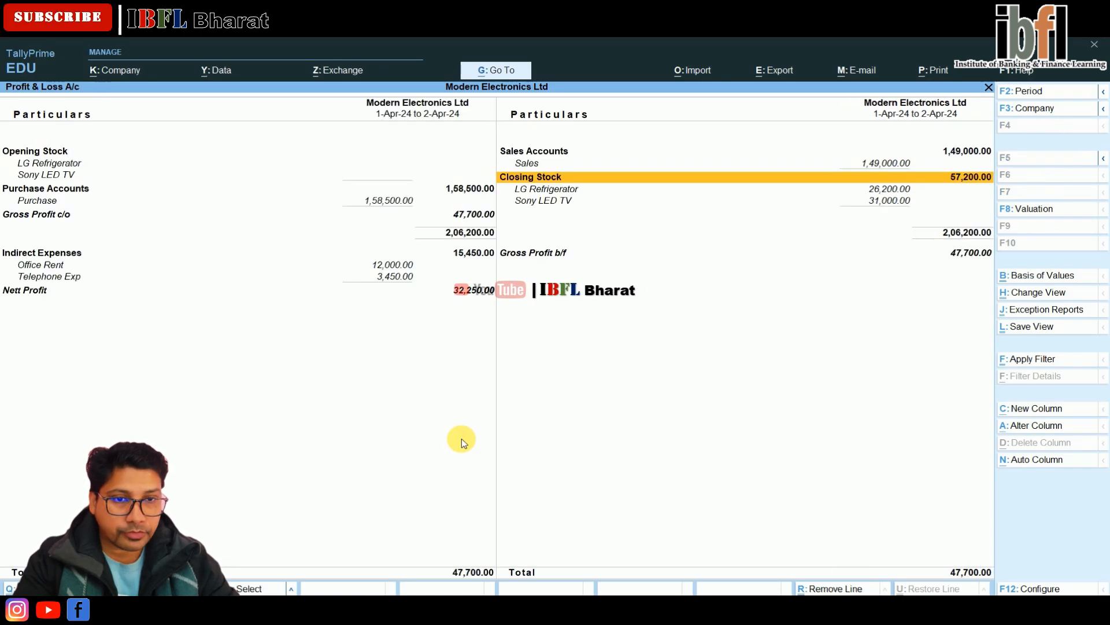
Step: Leave the profit and balance reports, view the Trial Balance, and return to the Gateway of Tally
key(Escape)
key(Escape)
key(Down)
key(Down)
key(Down)
key(Down)
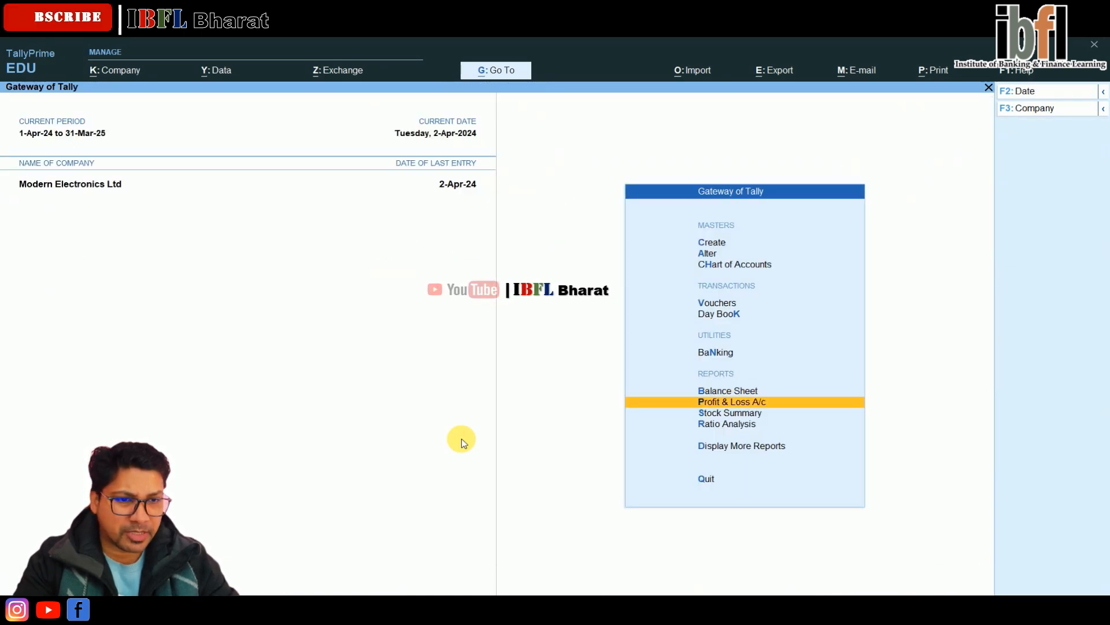
key(Return)
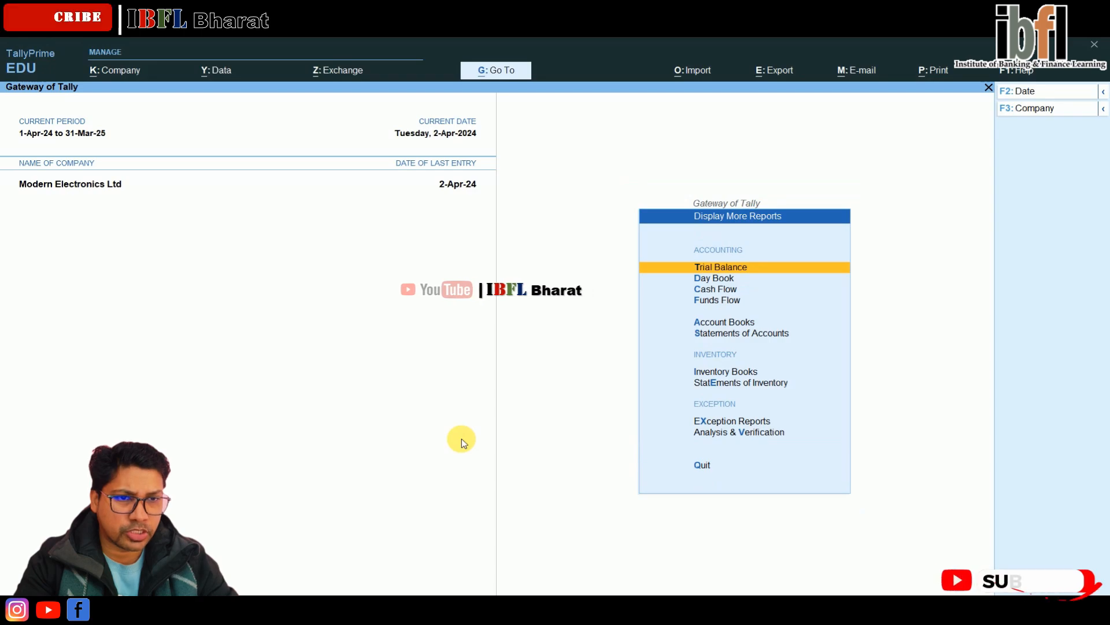
key(Return)
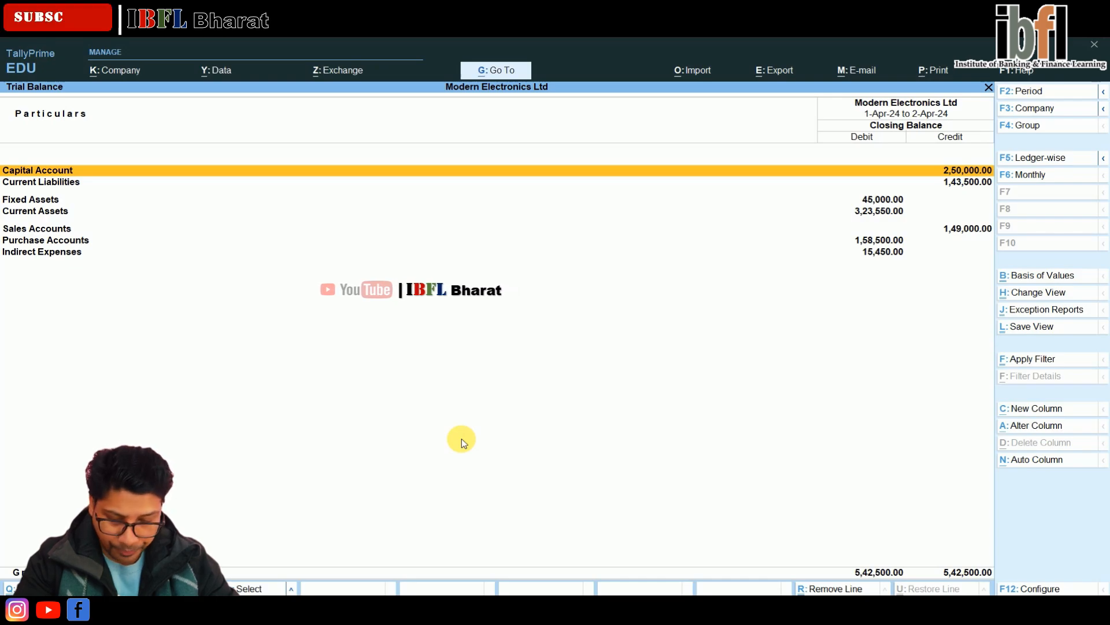
key(Escape)
key(Escape)
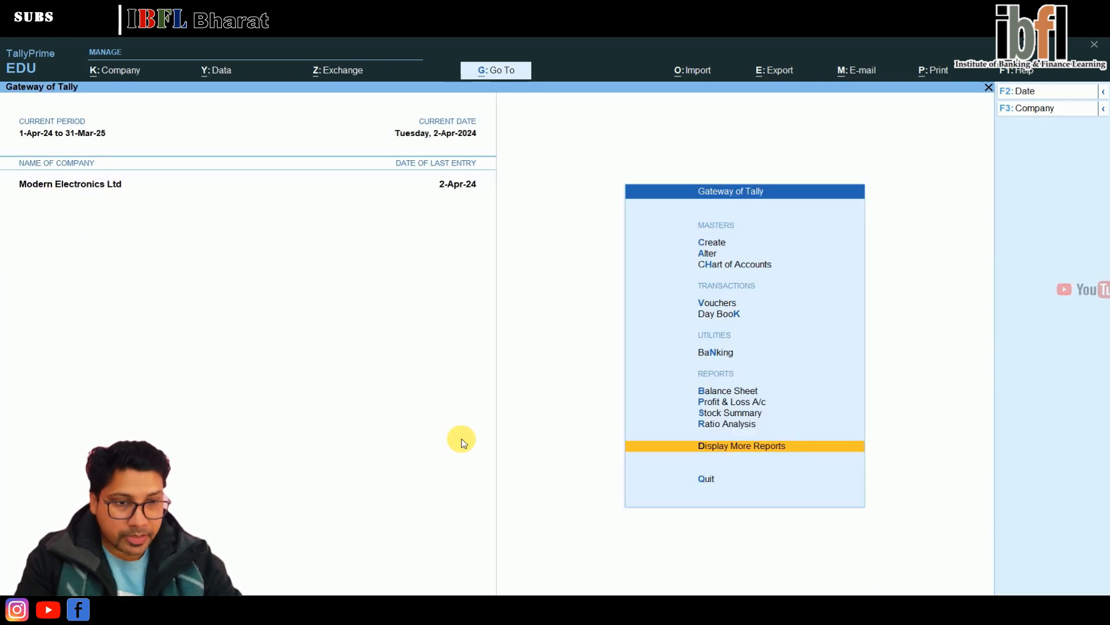
Step: Reopen the Balance Sheet with group details and check the current assets down to Cash-in-Hand and Bank Accounts, closing the report when done
key(Up)
key(Up)
key(Up)
key(Up)
key(Return)
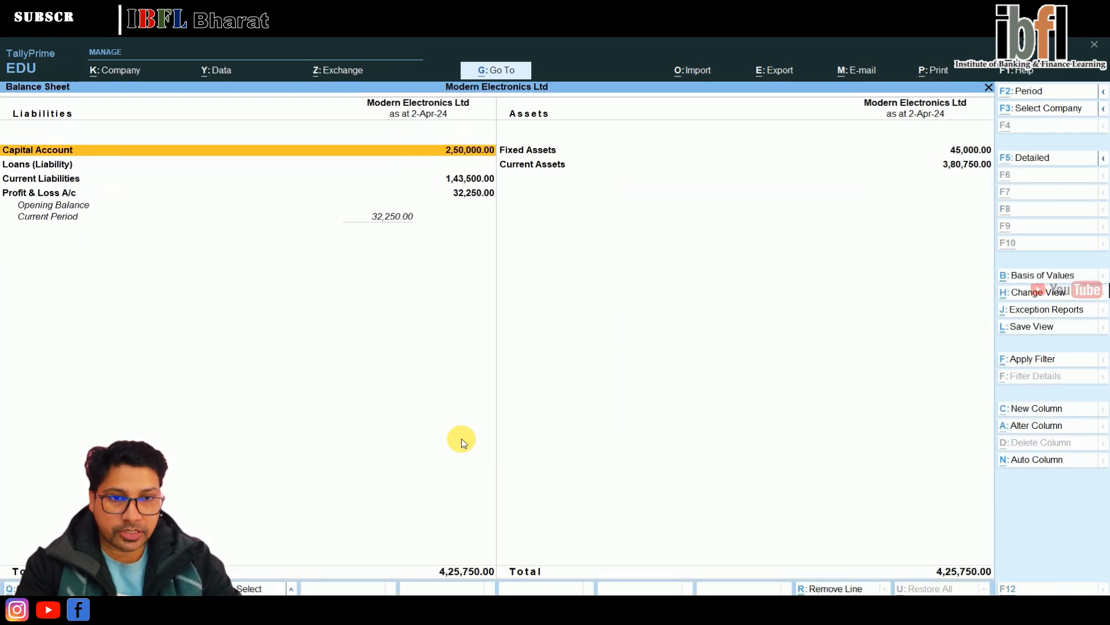
key(Right)
key(Down)
key(Down)
key(Down)
key(Down)
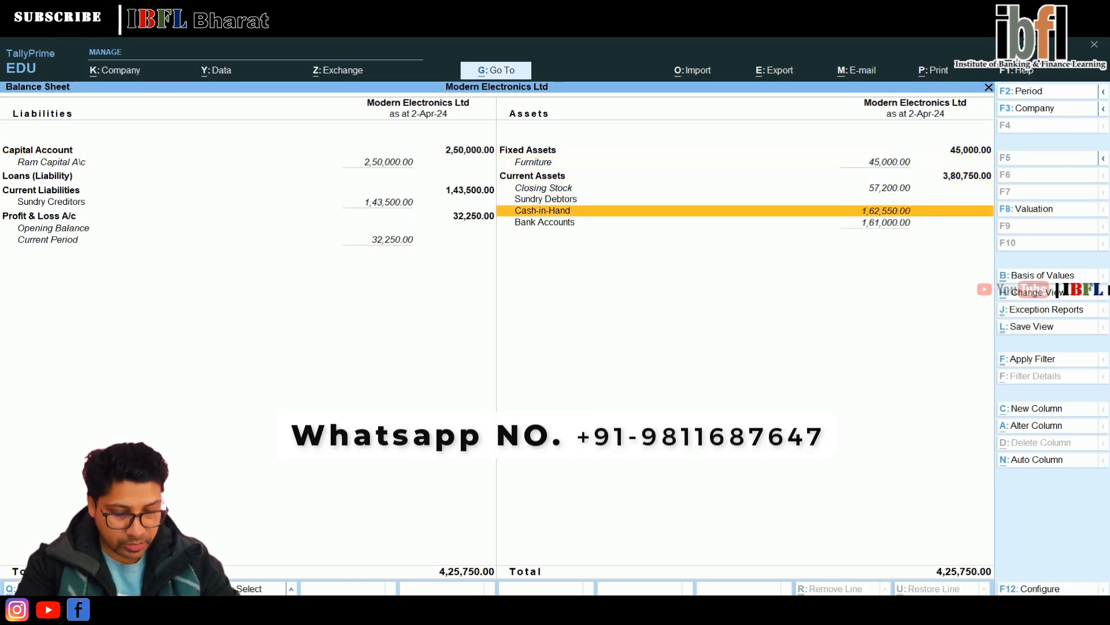
key(Down)
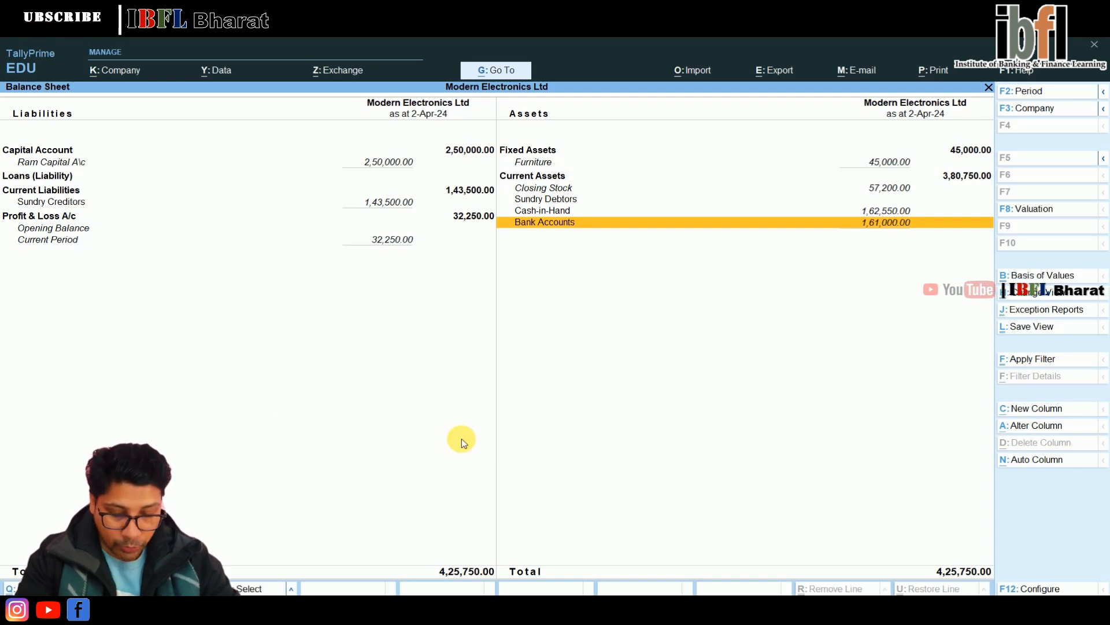
key(Escape)
key(Home)
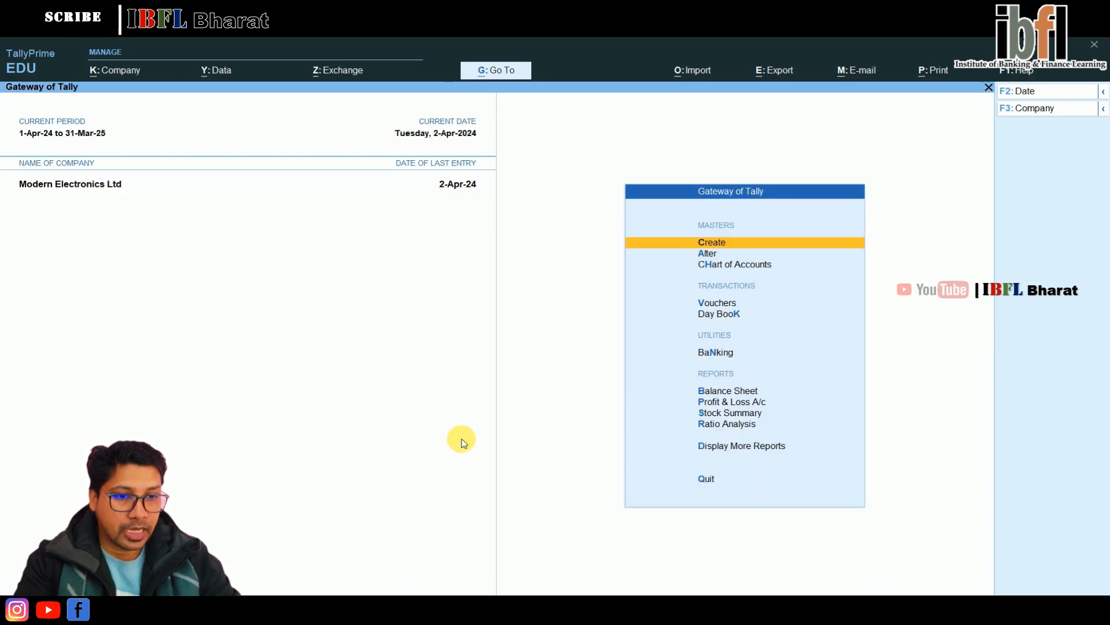
Step: Display the outstanding payables report from the statements of accounts, check the pending supplier bills, and close it
key(Down)
key(Down)
key(Down)
key(Down)
key(Down)
key(Down)
key(Down)
key(Down)
key(Down)
key(Down)
key(Return)
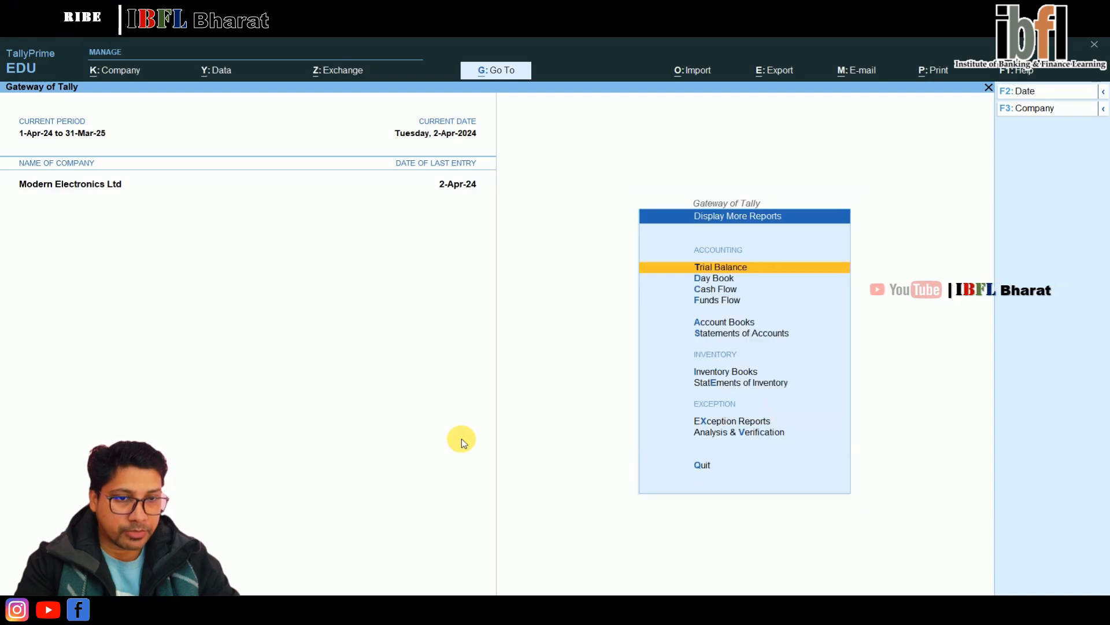
key(Down)
key(Down)
key(Down)
key(Down)
key(Down)
key(Return)
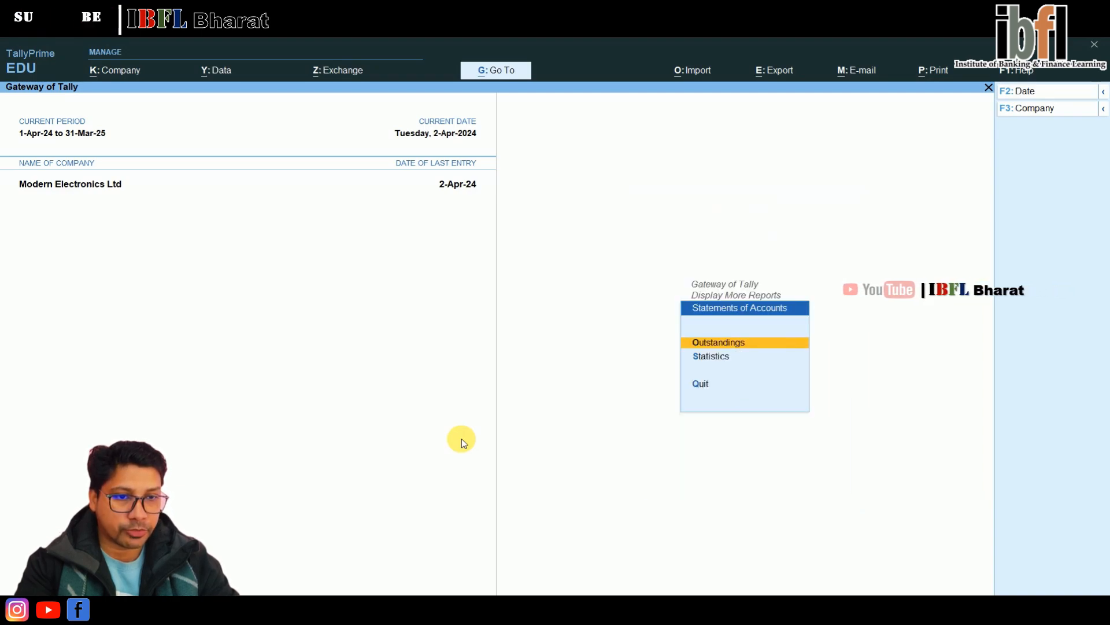
key(Return)
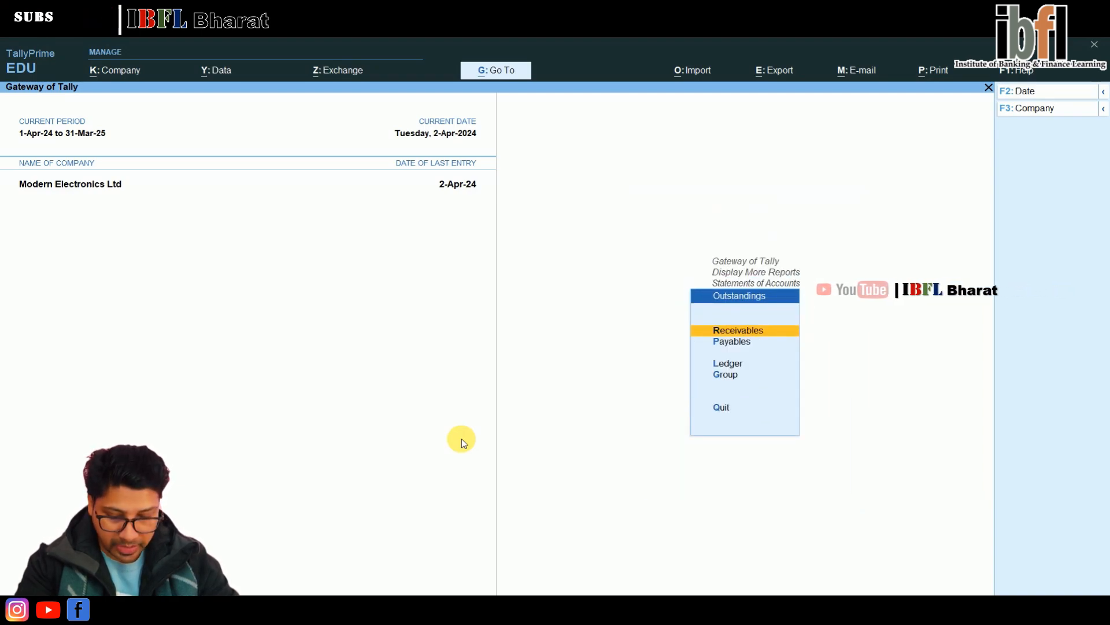
key(Down)
key(Return)
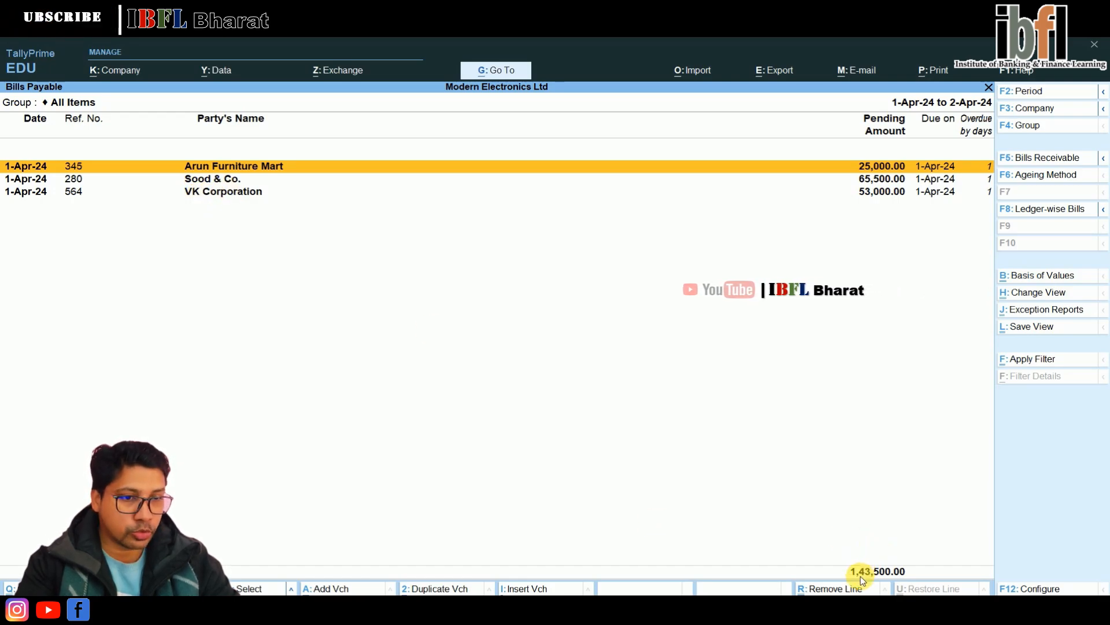
key(Escape)
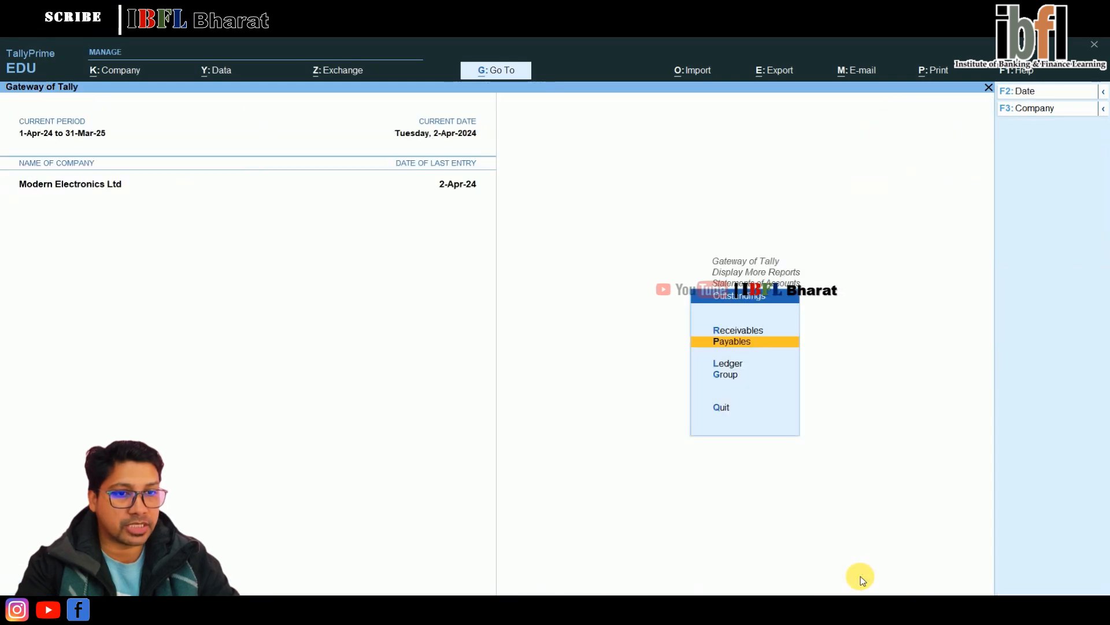
Step: View the outstanding Bills Receivable report and return to the list of outstandings reports
key(r)
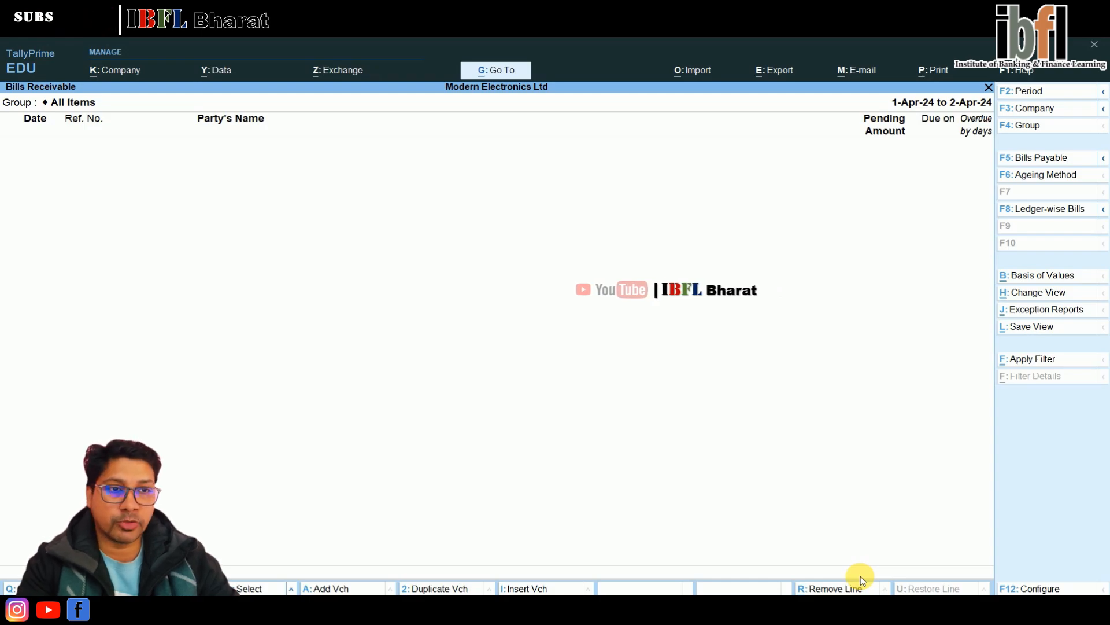
key(Escape)
key(Down)
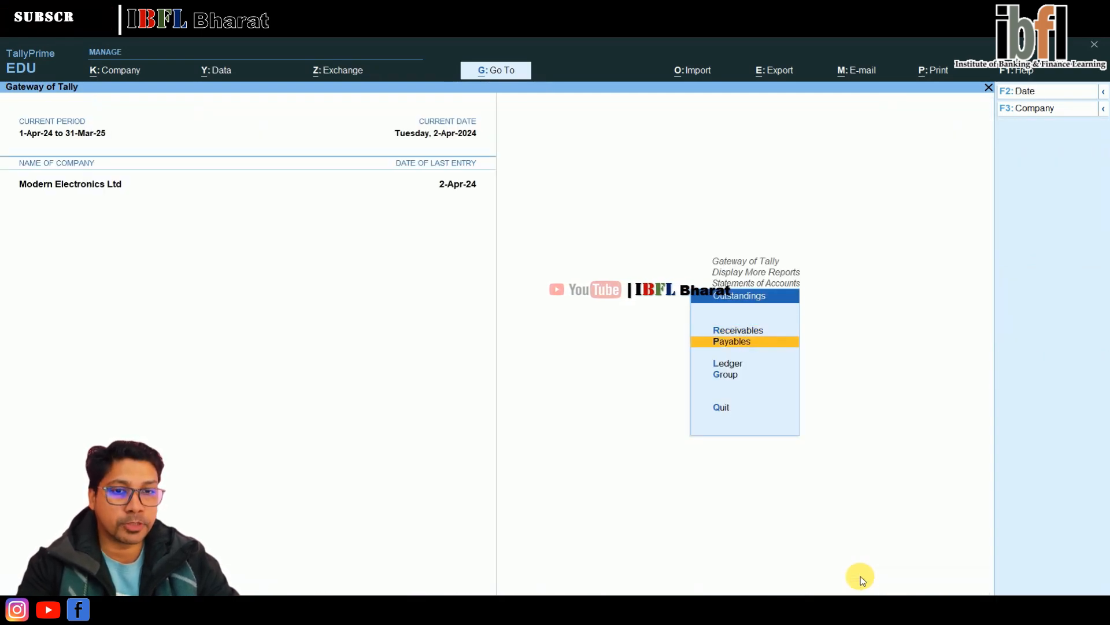
Step: Recheck the Bills Payable report and go back to the Gateway of Tally
key(Return)
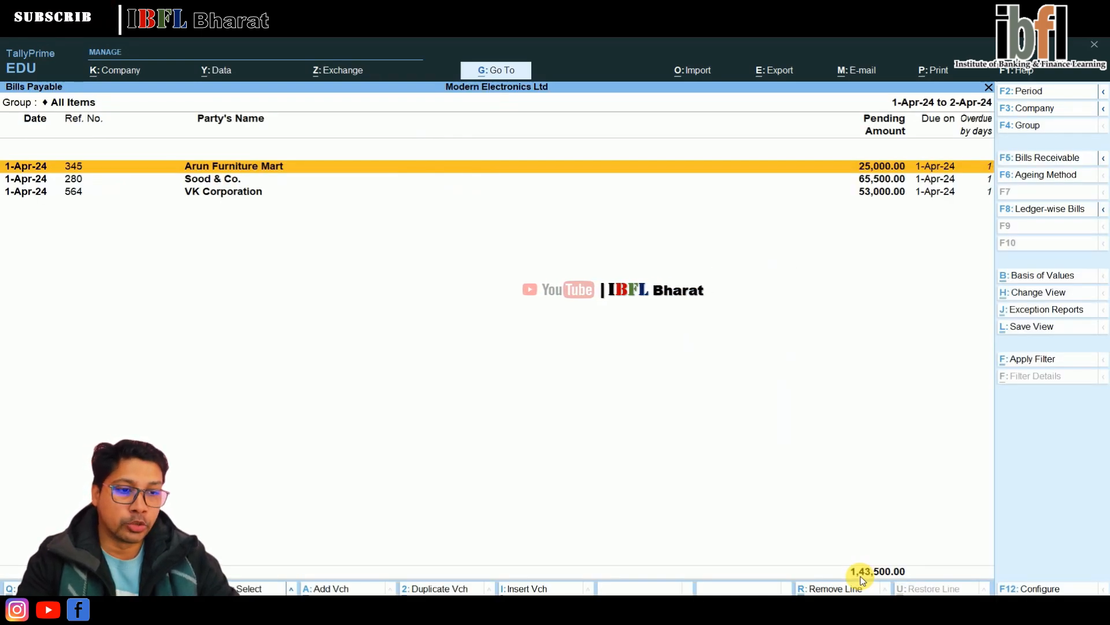
key(Escape)
key(Escape)
key(Escape)
key(Escape)
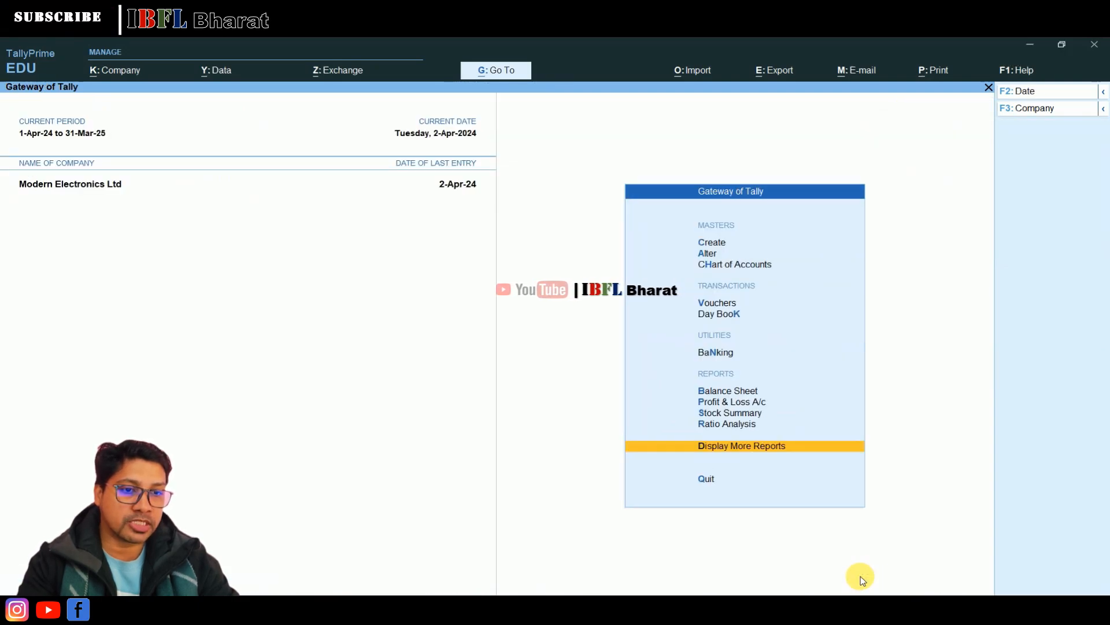
key(Escape)
key(Escape)
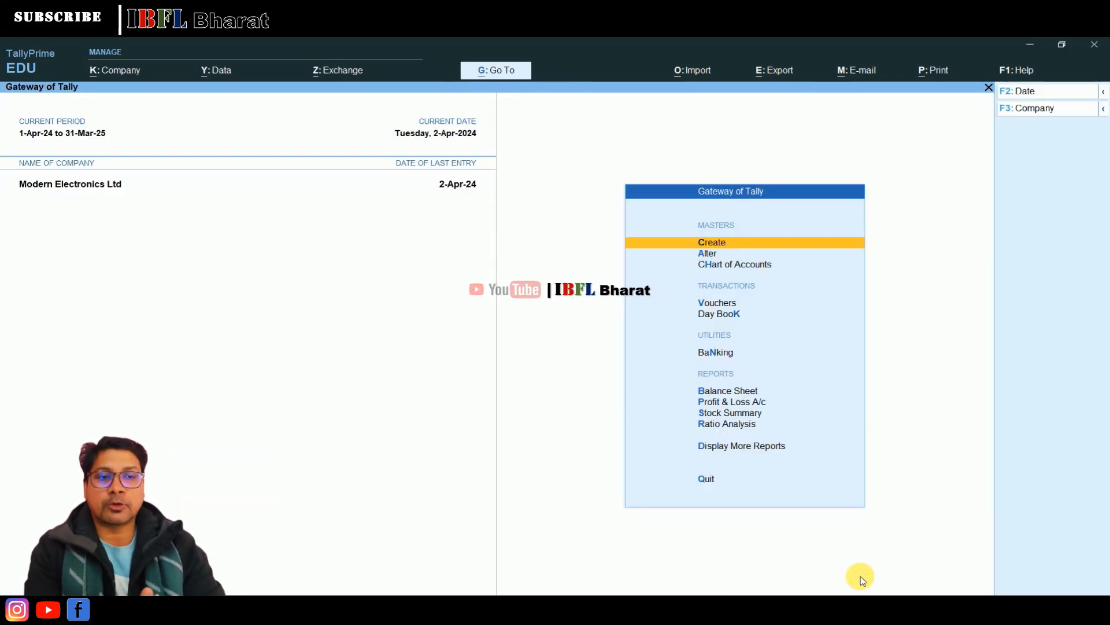